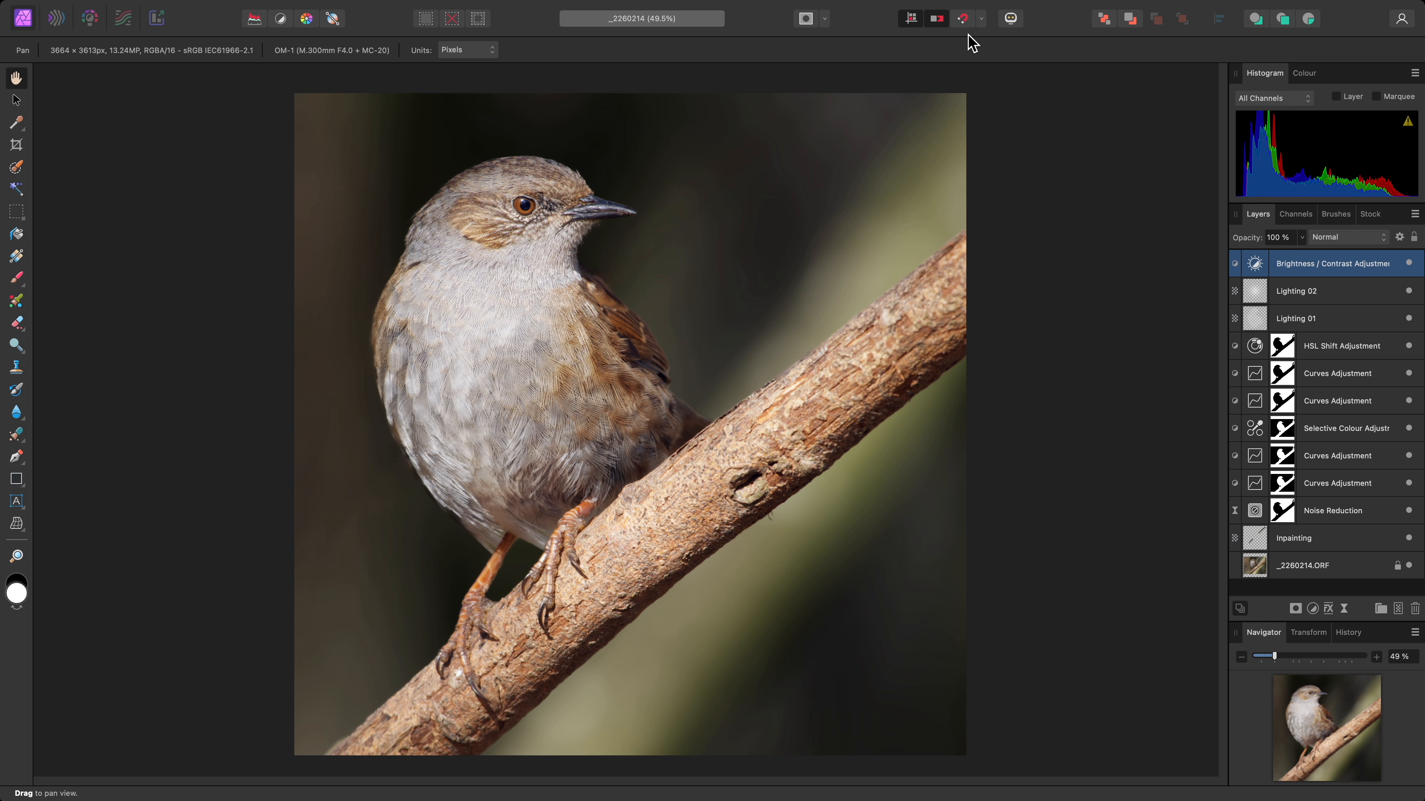
Step: Crop the bird photo to a portrait 5 x 7 inch print at 300 DPI, spanning the full height from the photo's left edge
{"action": "key", "text": "c"}
{"action": "left_click", "coordinate": [133, 51]}
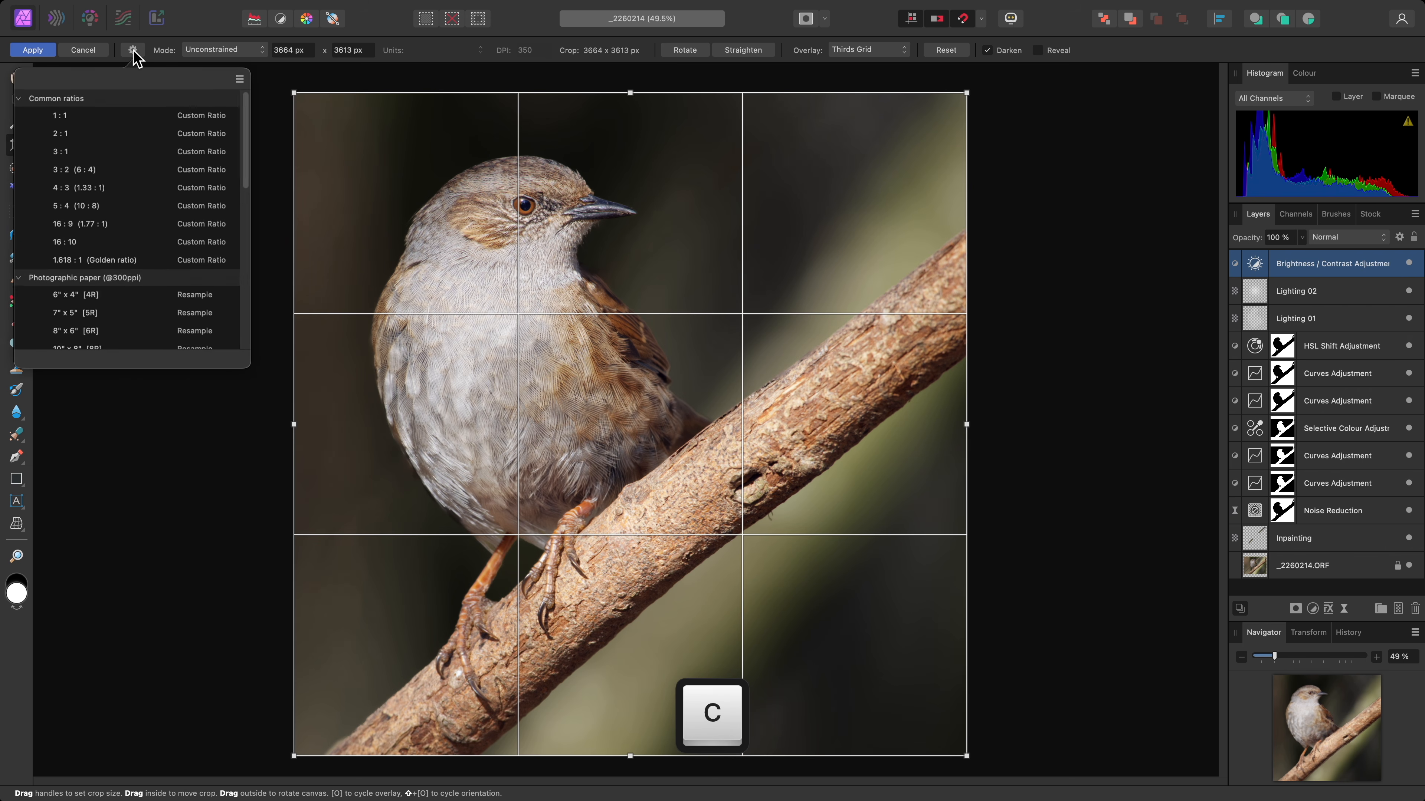
{"action": "left_click", "coordinate": [118, 308]}
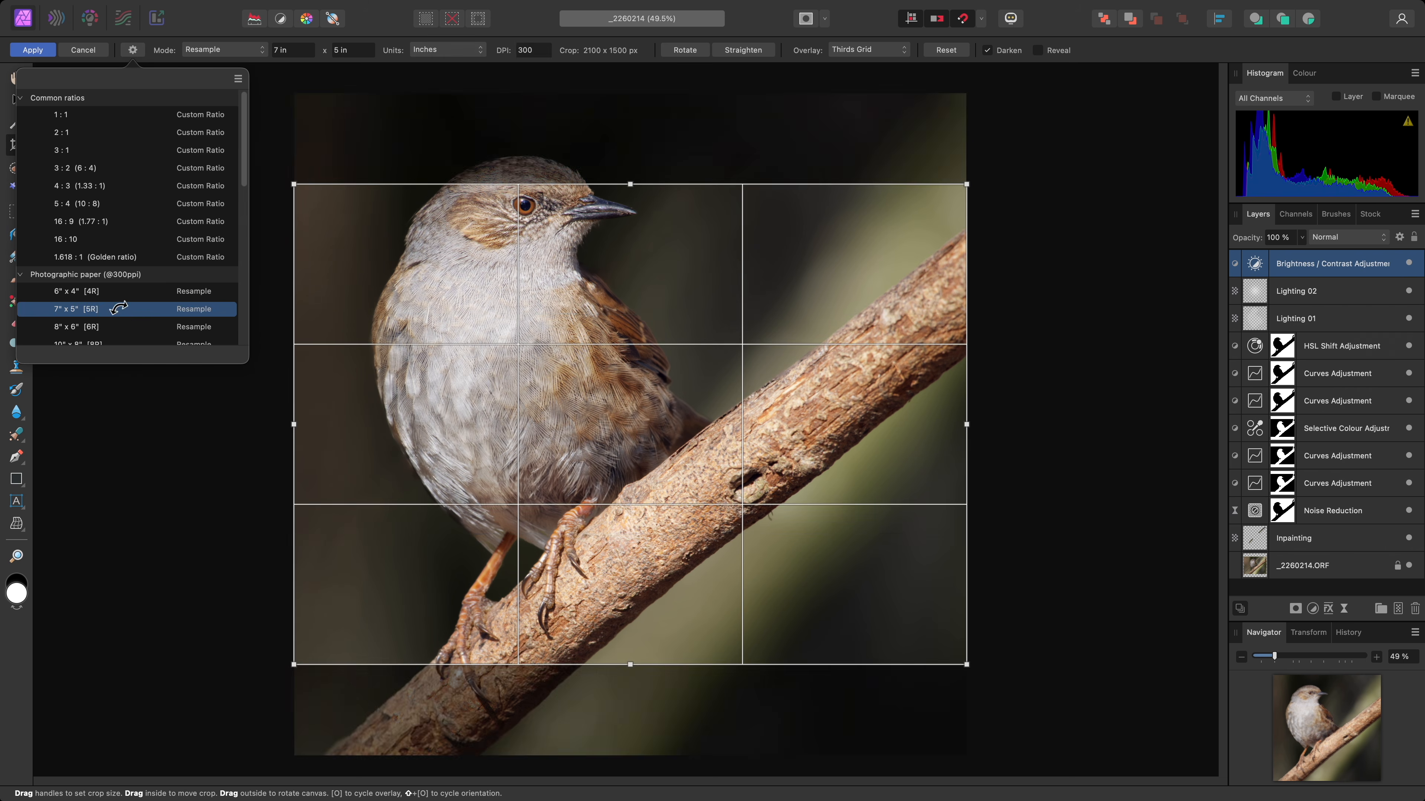
{"action": "left_click", "coordinate": [691, 52]}
{"action": "left_click_drag", "start_coordinate": [664, 118], "coordinate": [568, 119]}
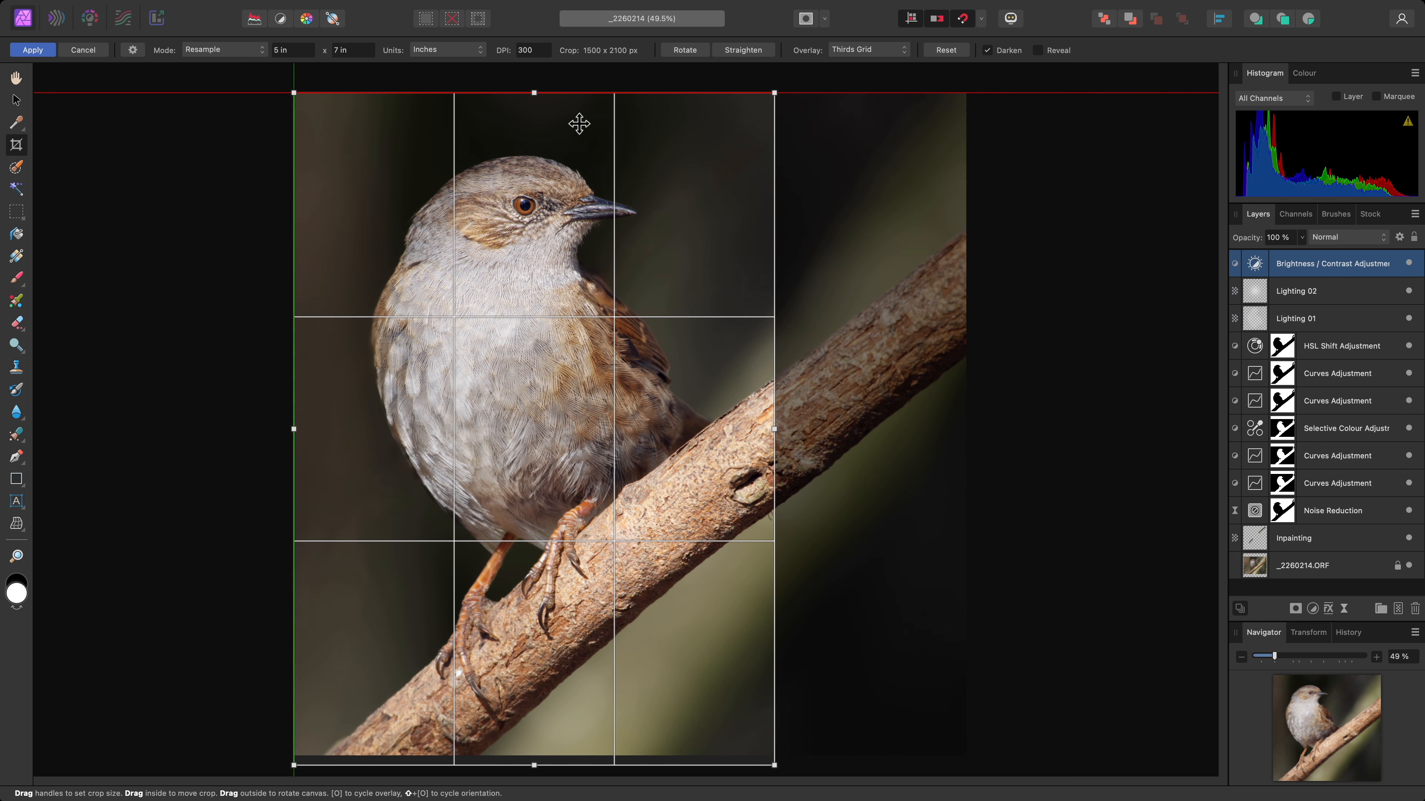
{"action": "left_click_drag", "start_coordinate": [776, 752], "coordinate": [770, 744]}
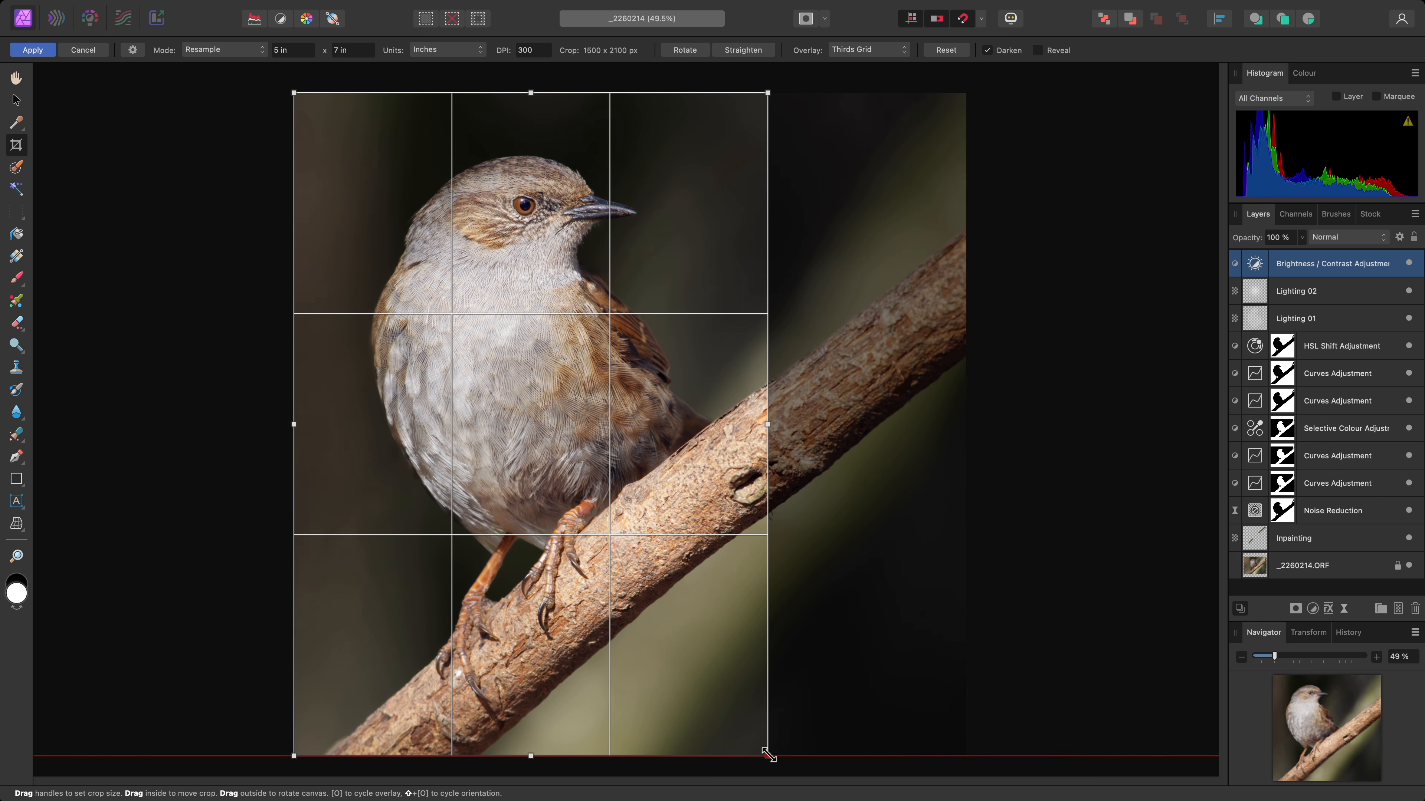
{"action": "key", "text": "Return"}
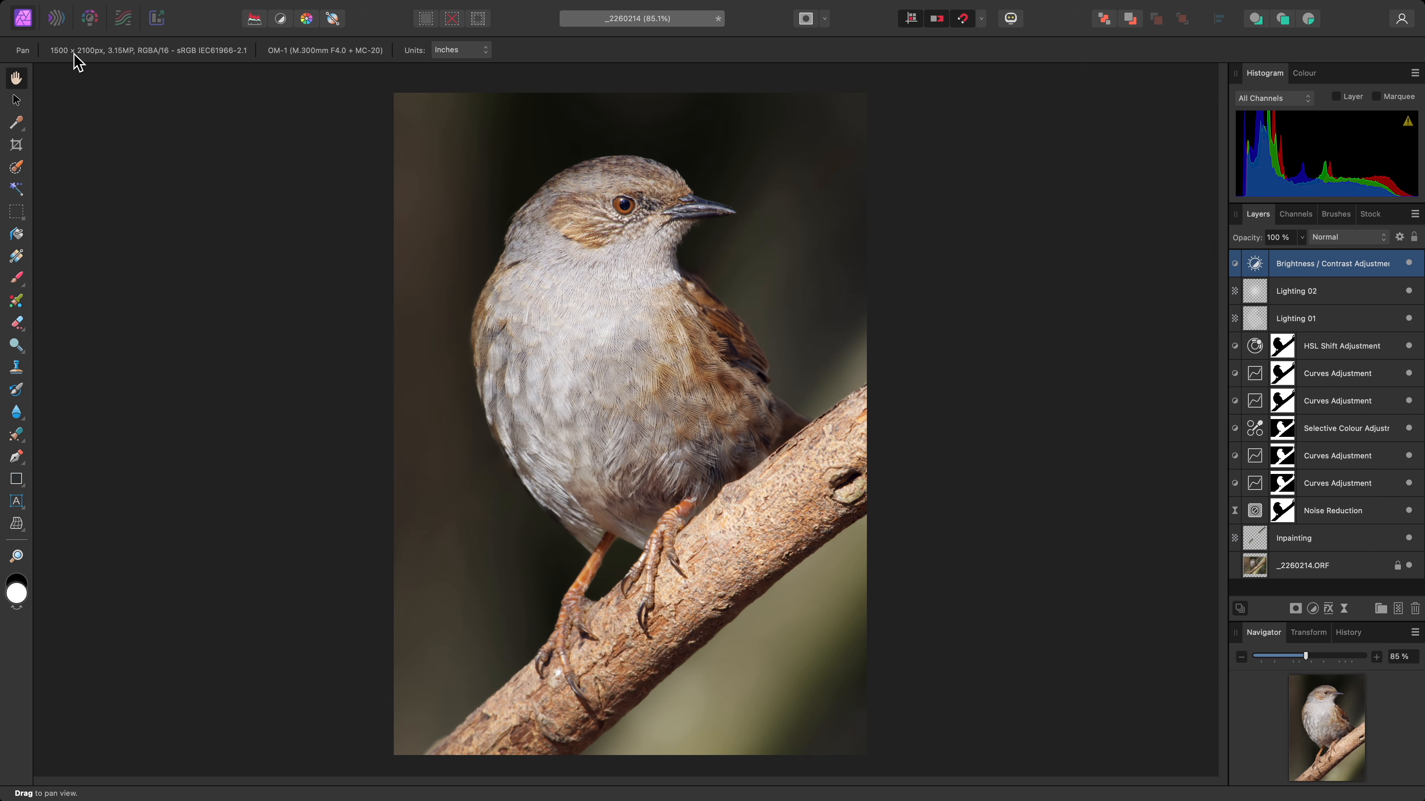
Step: Review the Photoshop plugin settings, including the detected Nik plugins and the option allowing unknown plugins
{"action": "mouse_move", "coordinate": [383, 1]}
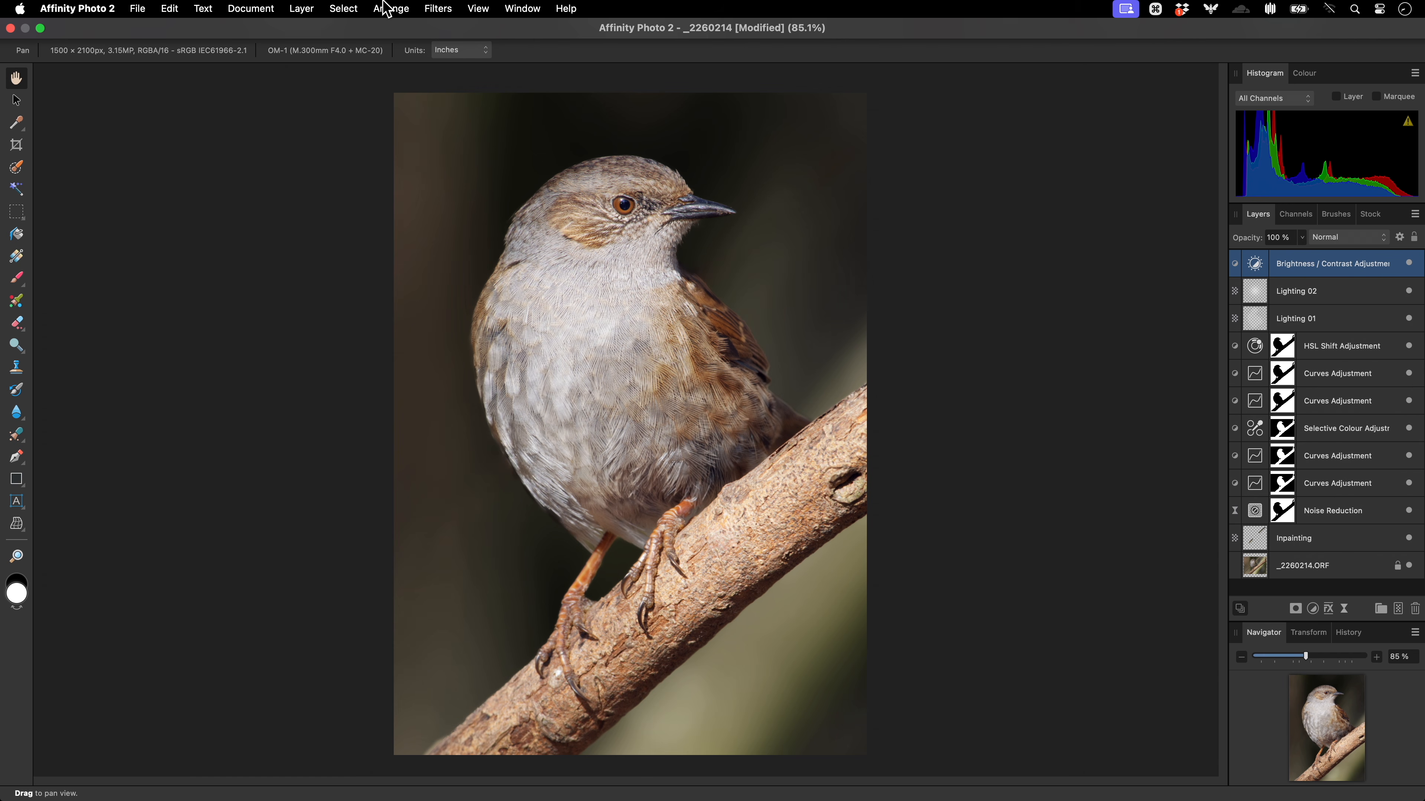
{"action": "left_click", "coordinate": [435, 7]}
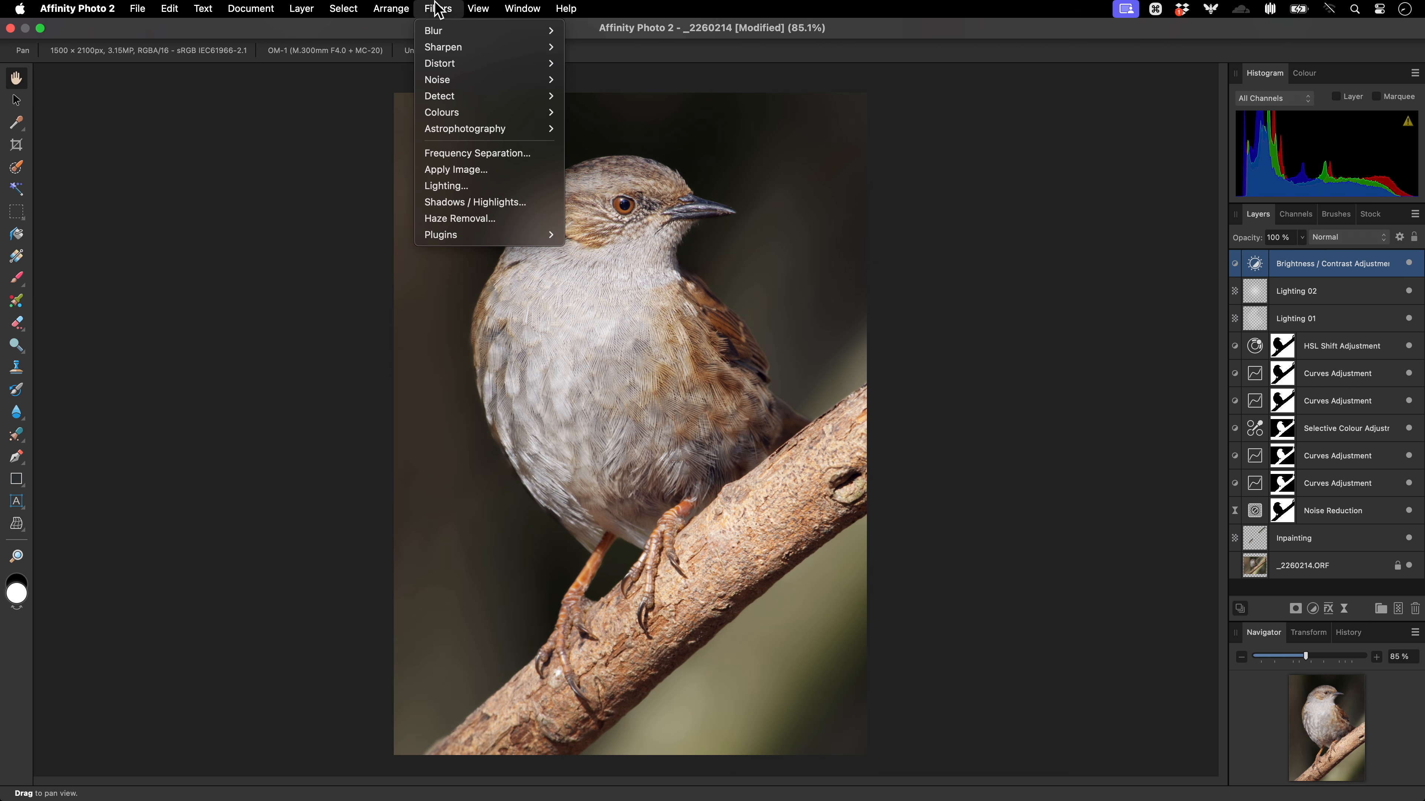
{"action": "mouse_move", "coordinate": [95, 12]}
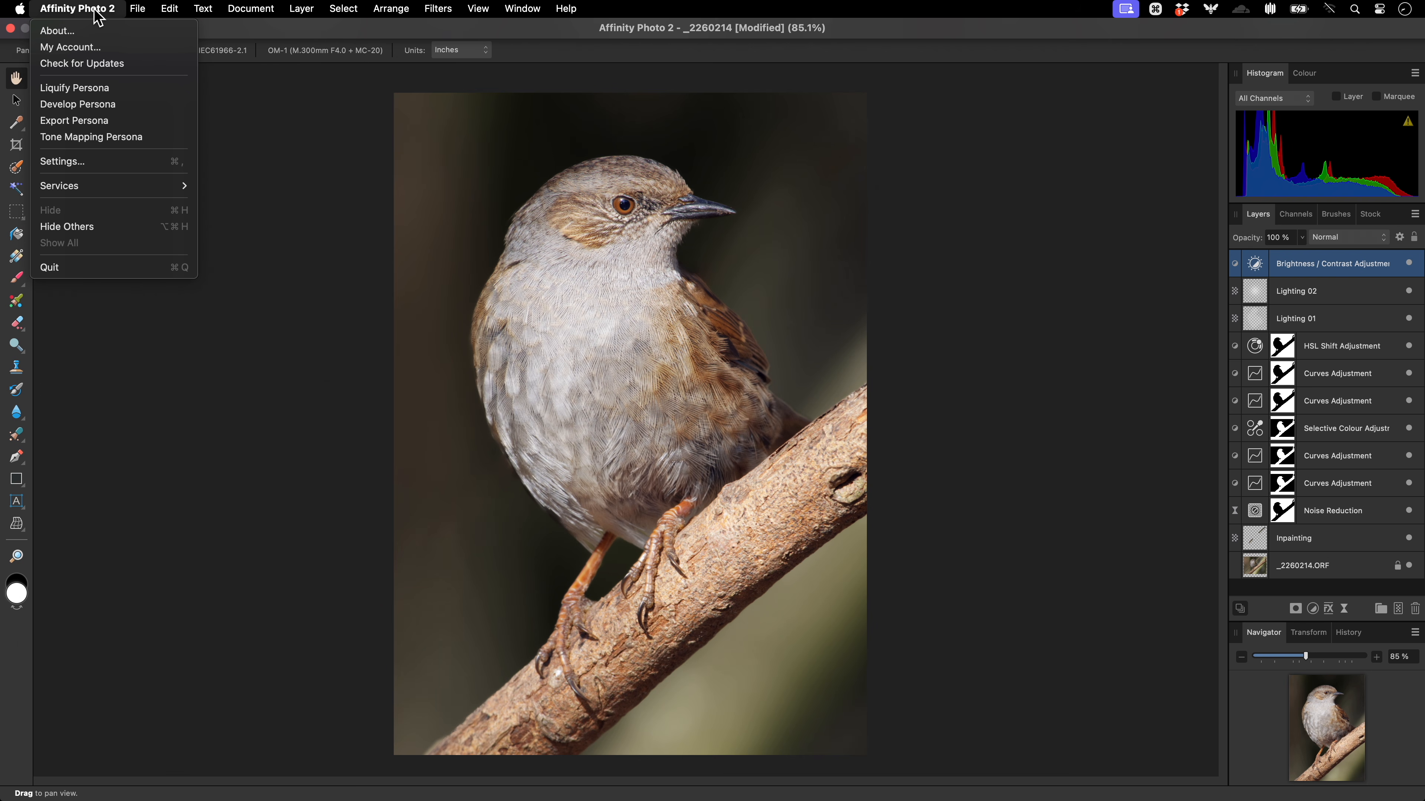
{"action": "mouse_move", "coordinate": [168, 12]}
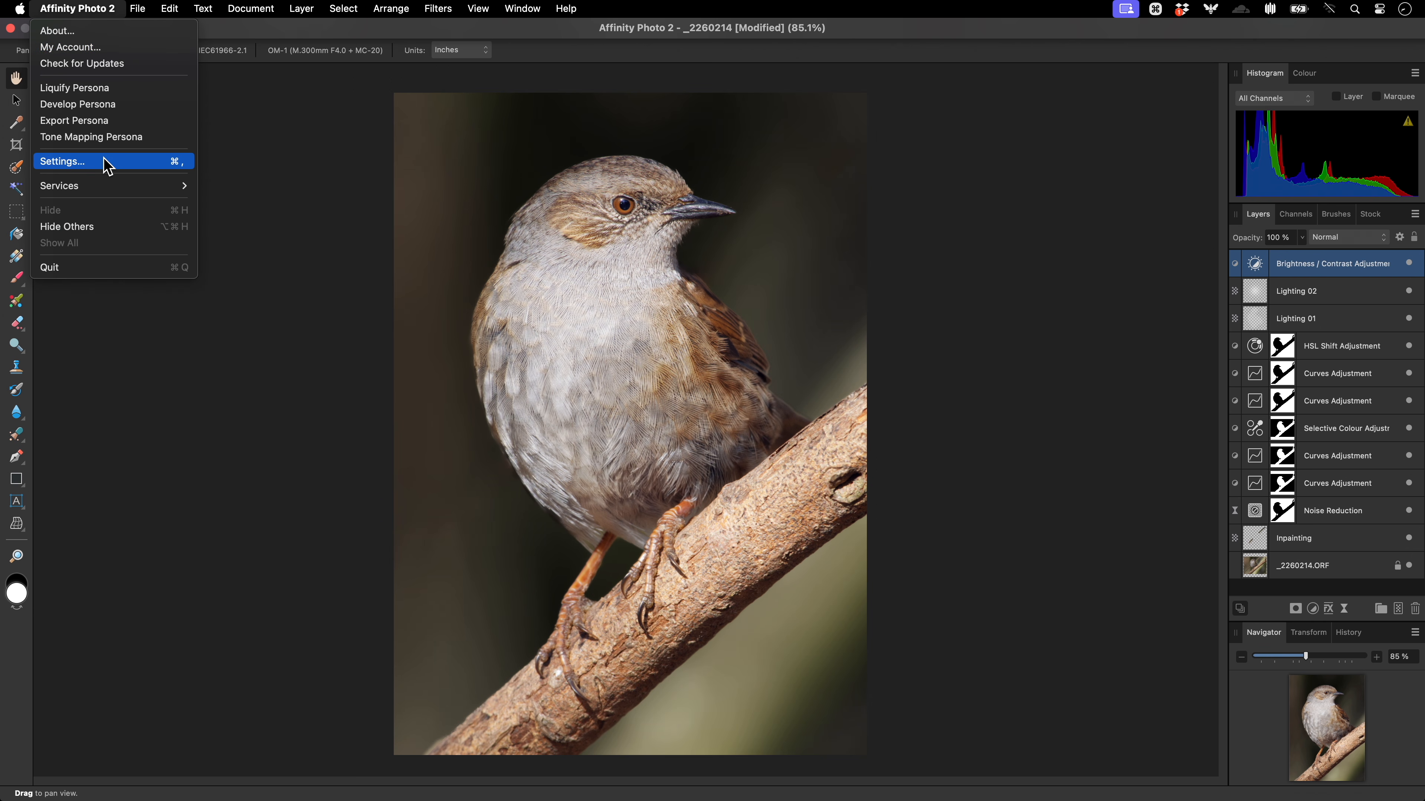
{"action": "left_click", "coordinate": [106, 165]}
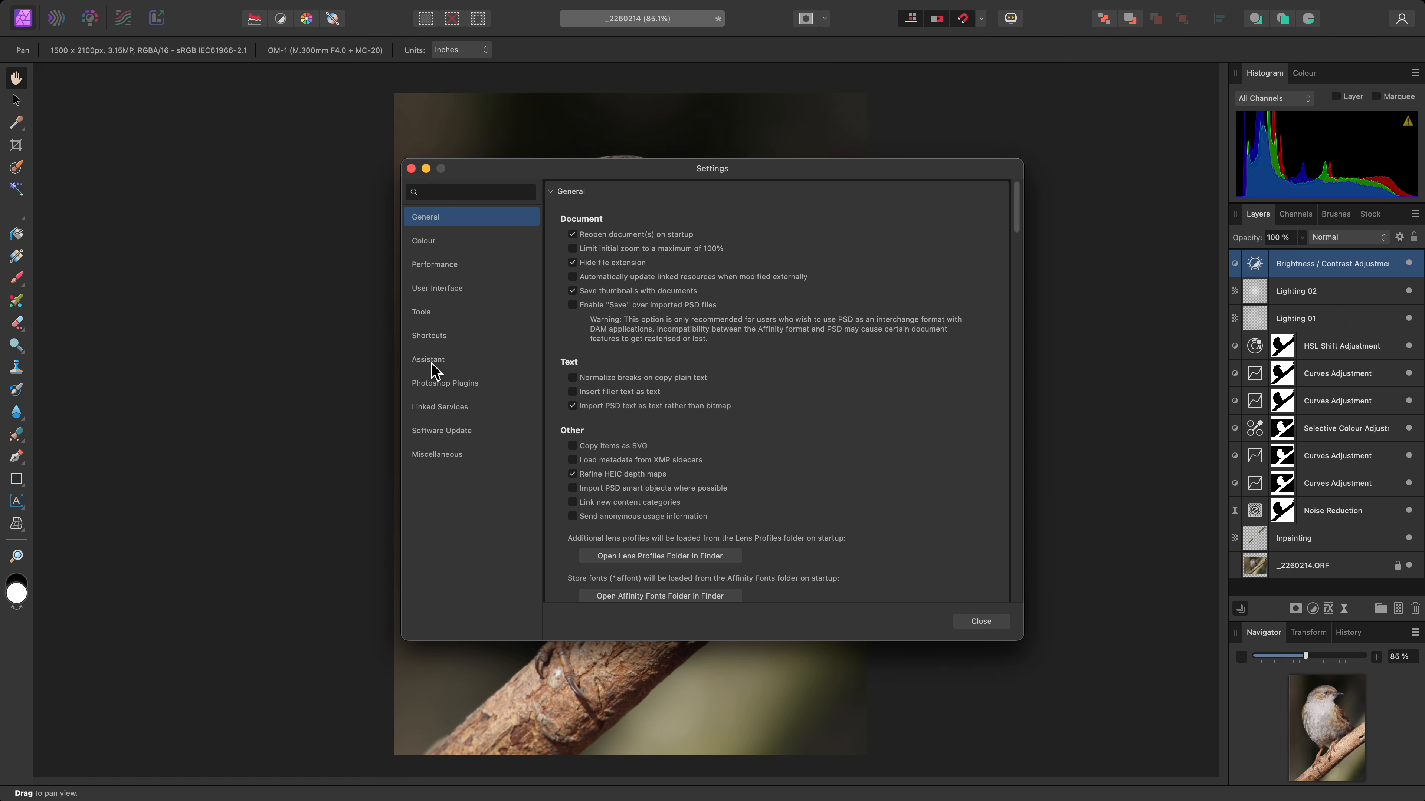
{"action": "left_click", "coordinate": [484, 386]}
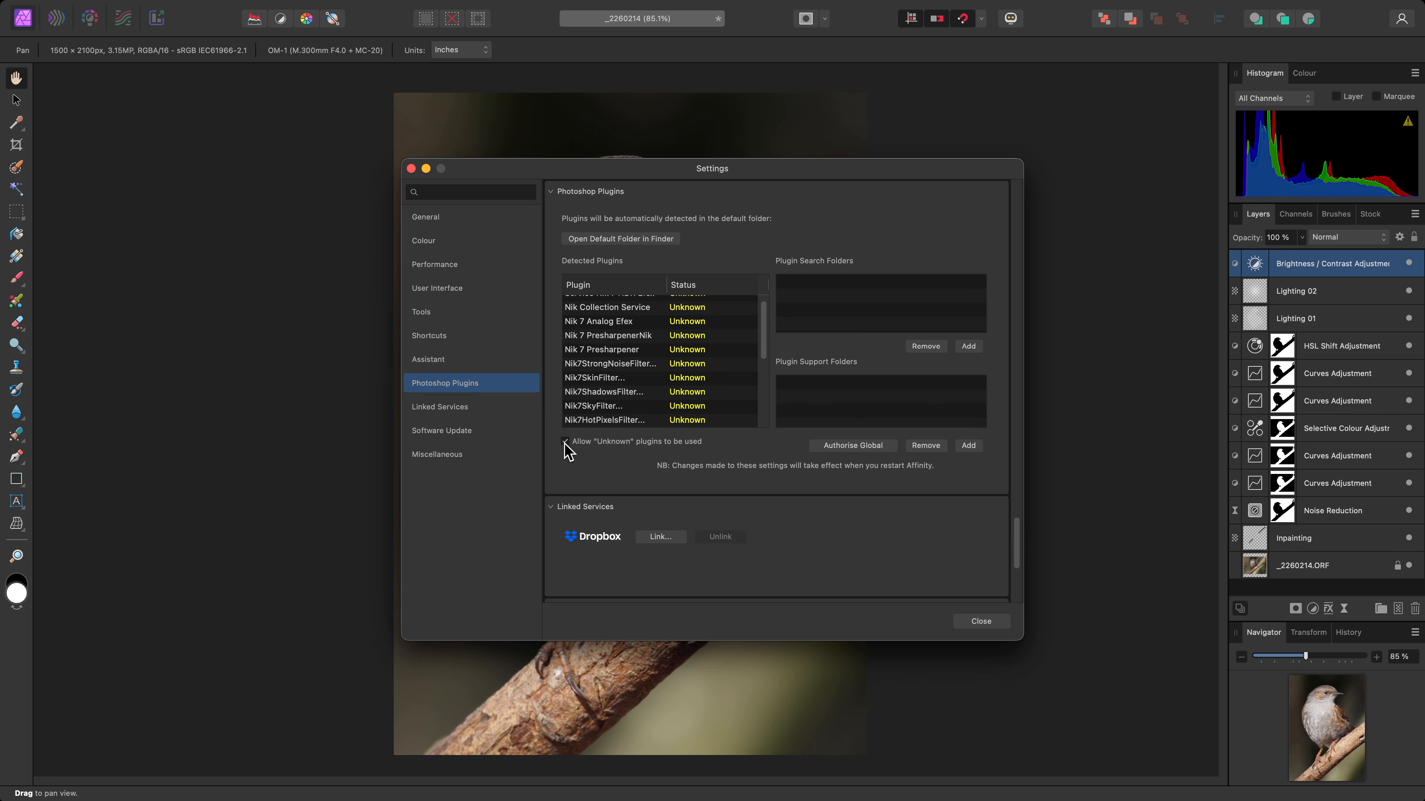
{"action": "left_click", "coordinate": [970, 623]}
Step: Check the availability of the Nik Collection 7 filters for the selected Brightness / Contrast adjustment layer
{"action": "mouse_move", "coordinate": [611, 3]}
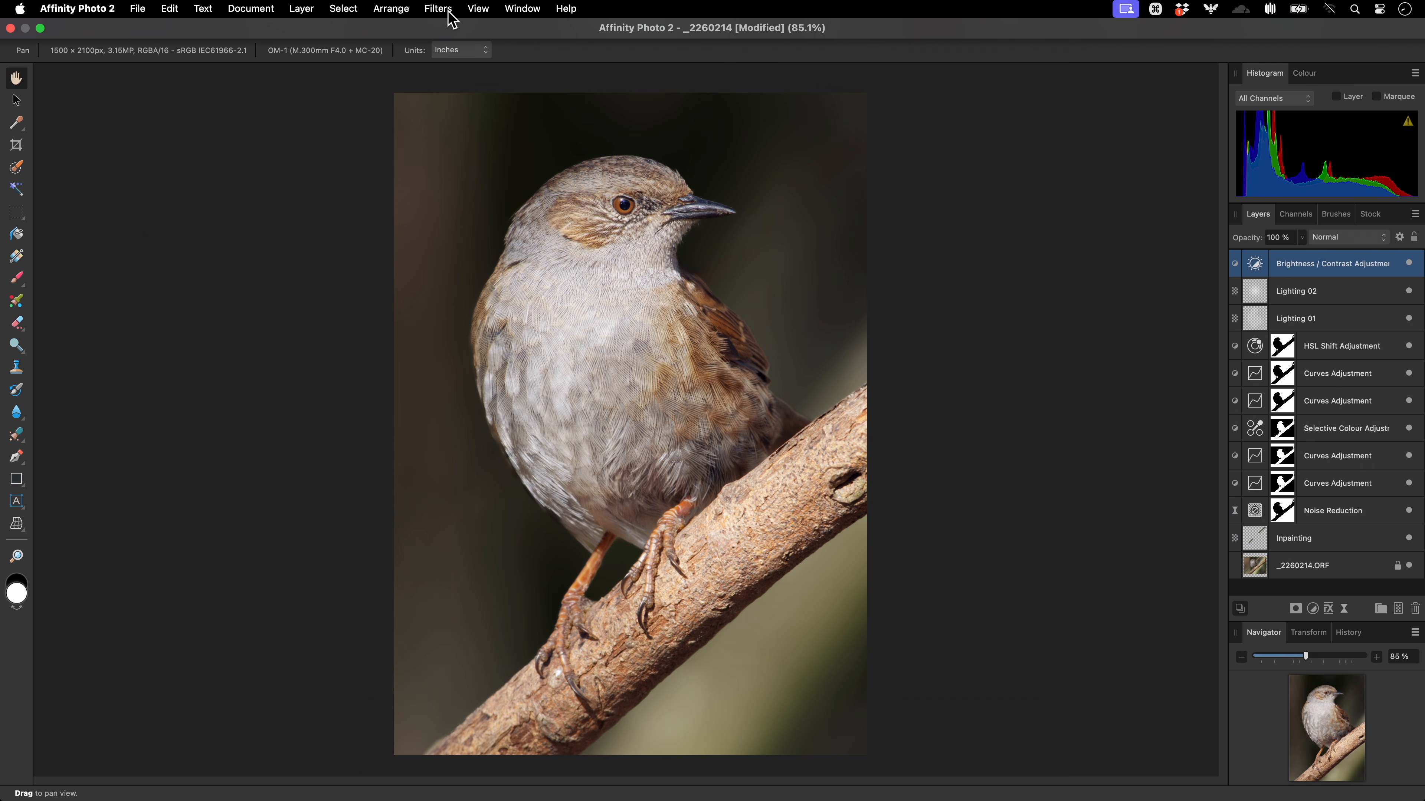
{"action": "left_click", "coordinate": [438, 9]}
{"action": "mouse_move", "coordinate": [539, 235]}
{"action": "mouse_move", "coordinate": [611, 235]}
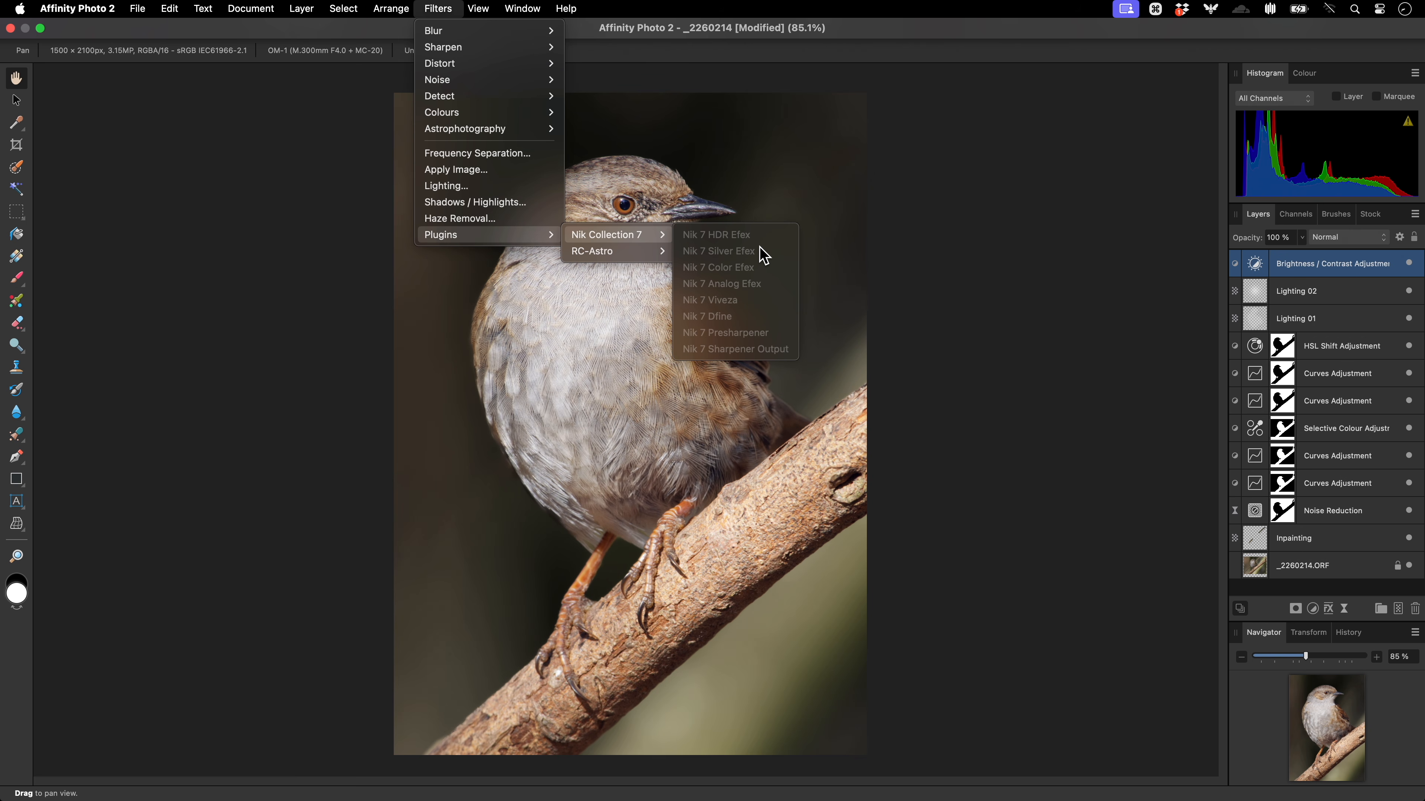
{"action": "left_click", "coordinate": [1001, 290]}
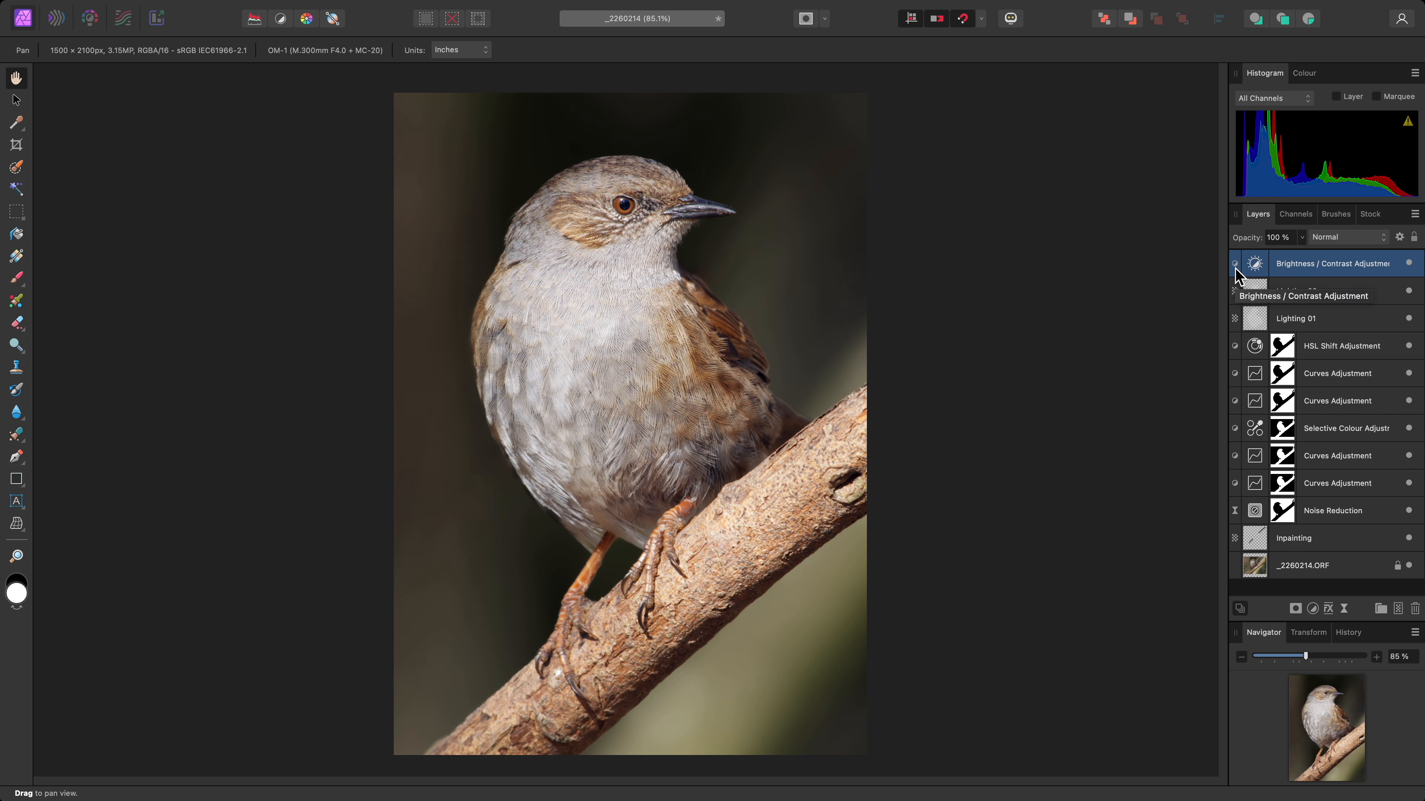
Step: Merge all visible layers into a new pixel layer above the Brightness / Contrast adjustment
{"action": "mouse_move", "coordinate": [476, 6]}
{"action": "left_click", "coordinate": [310, 11]}
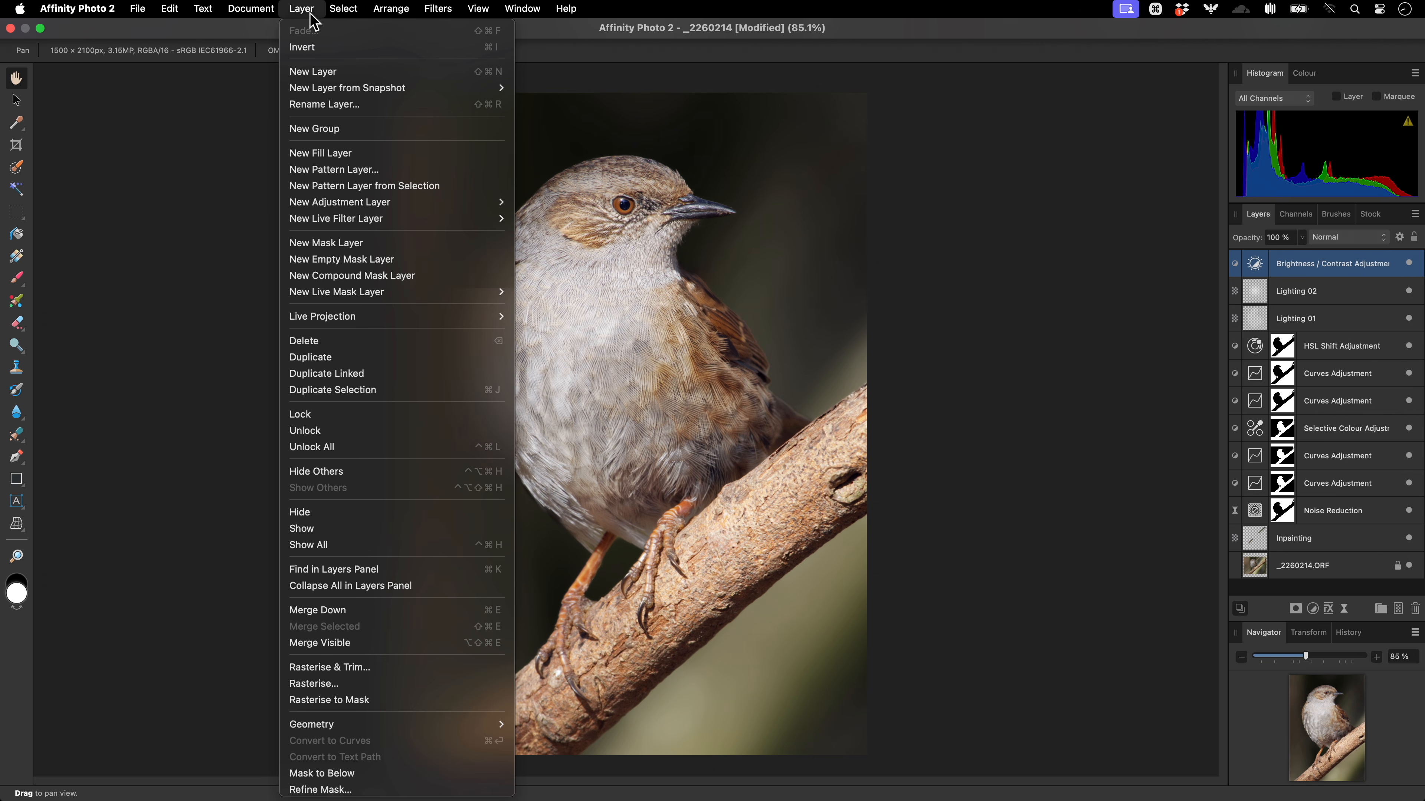
{"action": "left_click", "coordinate": [399, 644]}
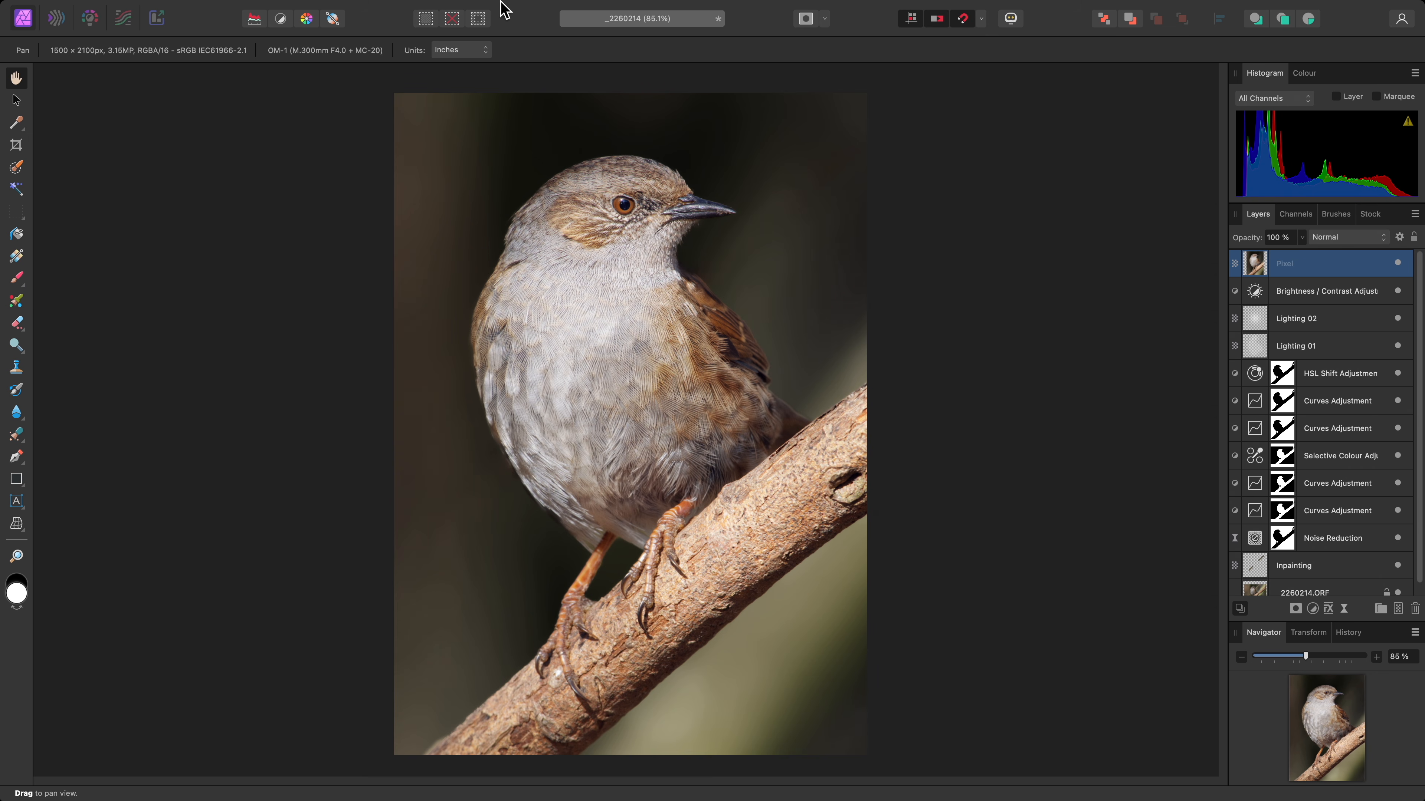
Step: Launch the Nik 7 Sharpener Output plugin on the merged pixel layer
{"action": "mouse_move", "coordinate": [505, 6]}
{"action": "left_click", "coordinate": [438, 8]}
{"action": "mouse_move", "coordinate": [534, 234]}
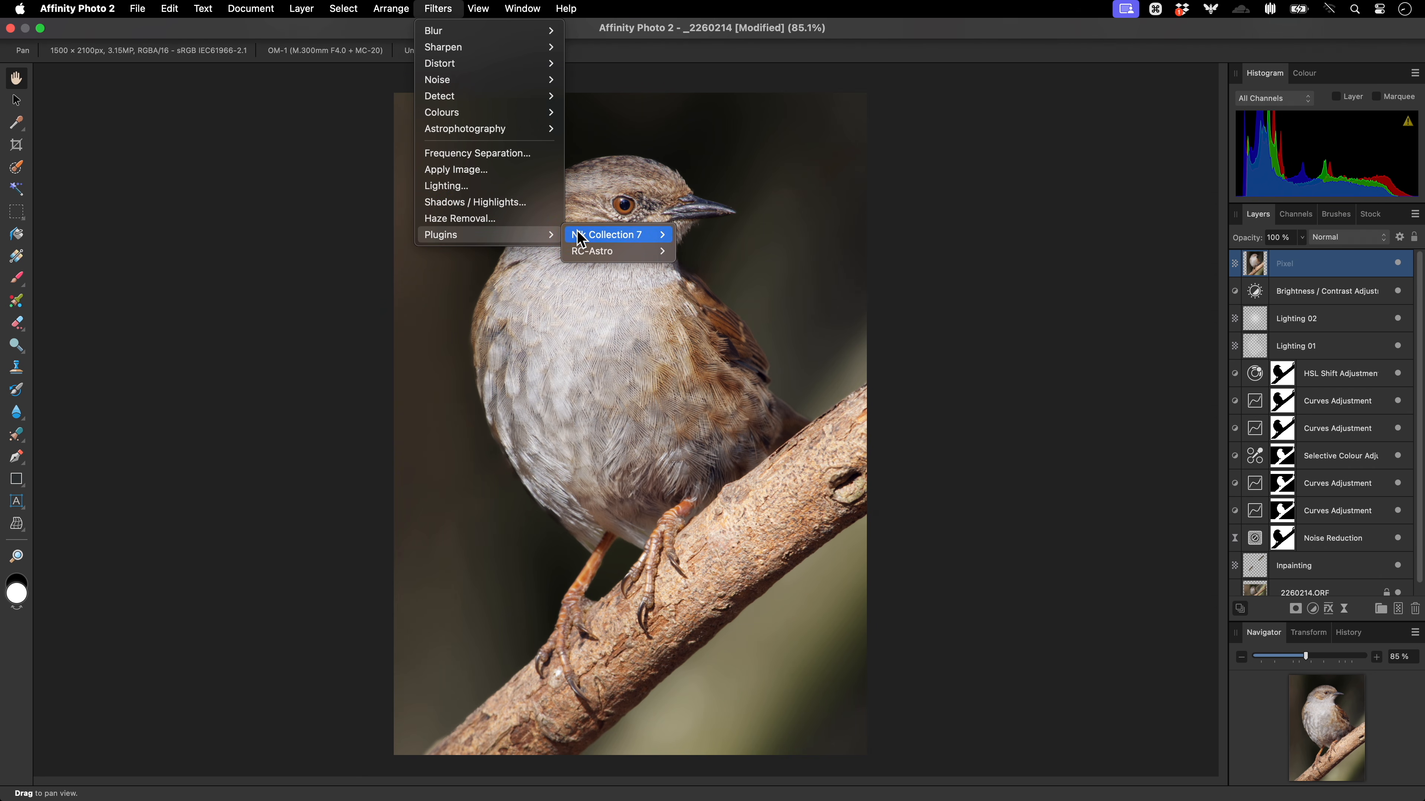
{"action": "mouse_move", "coordinate": [580, 238]}
{"action": "left_click", "coordinate": [792, 349]}
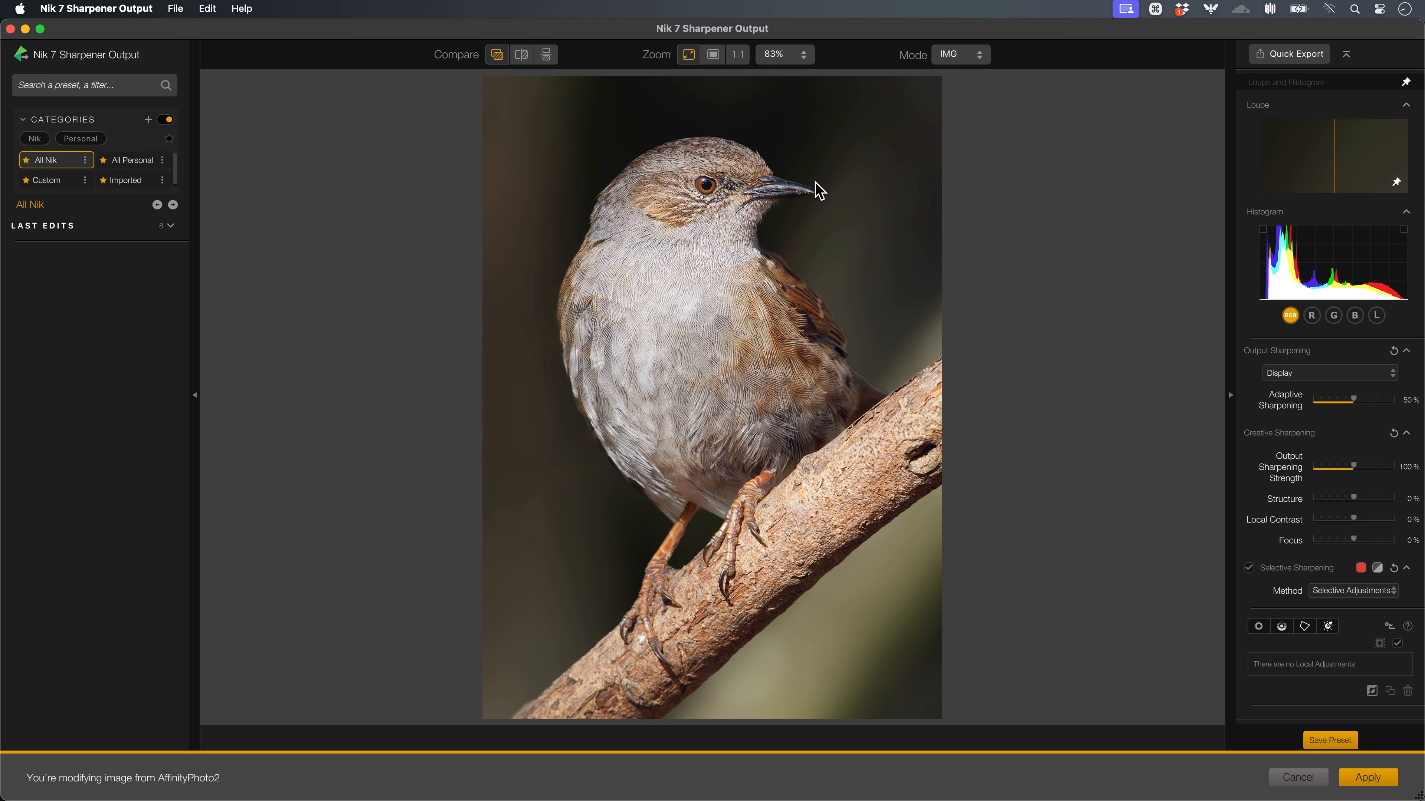
Step: Set the output sharpening to Inkjet with the Glossy paper type
{"action": "left_click", "coordinate": [803, 55]}
{"action": "left_click", "coordinate": [791, 184]}
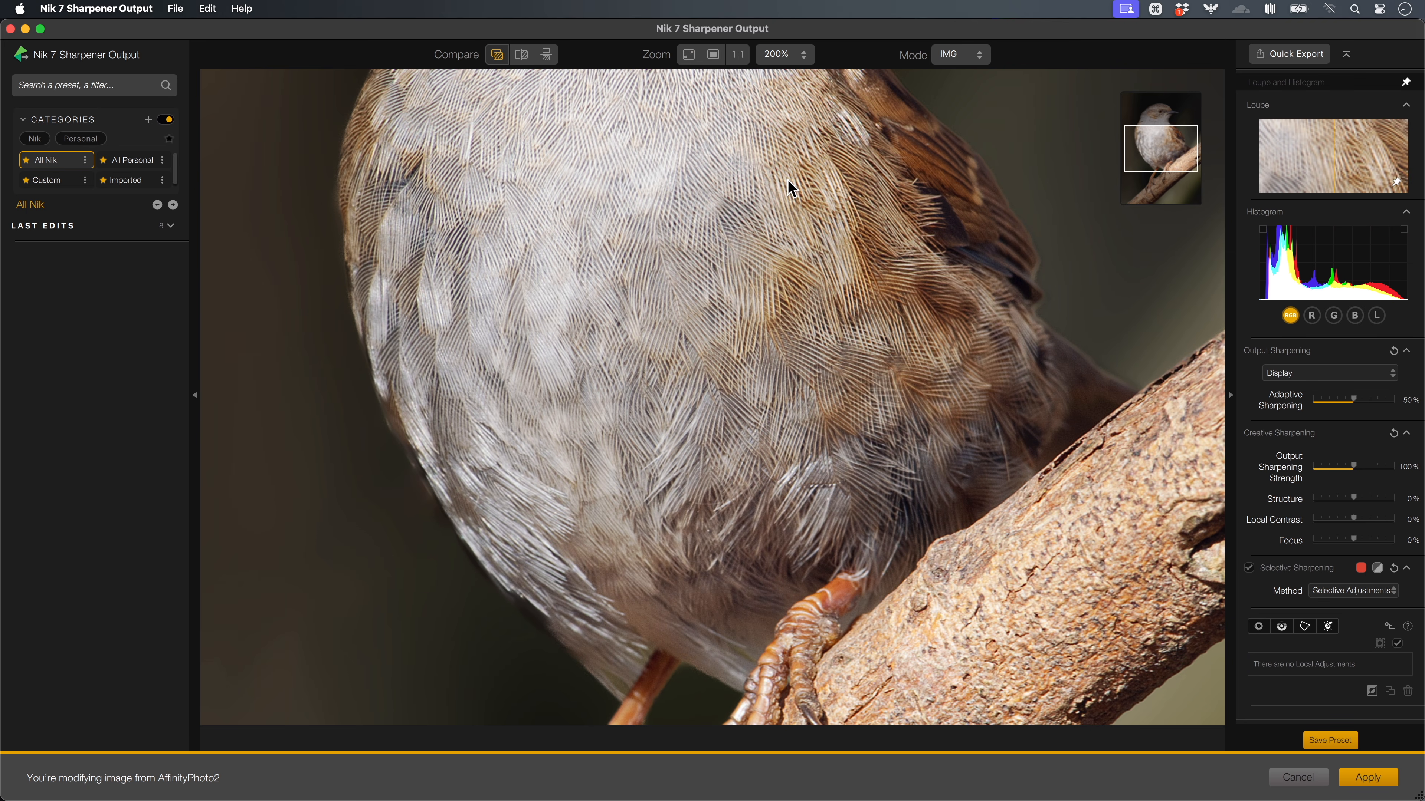
{"action": "scroll", "coordinate": [774, 224], "scroll_direction": "up", "scroll_amount": 5}
{"action": "left_click_drag", "start_coordinate": [829, 186], "coordinate": [822, 289]}
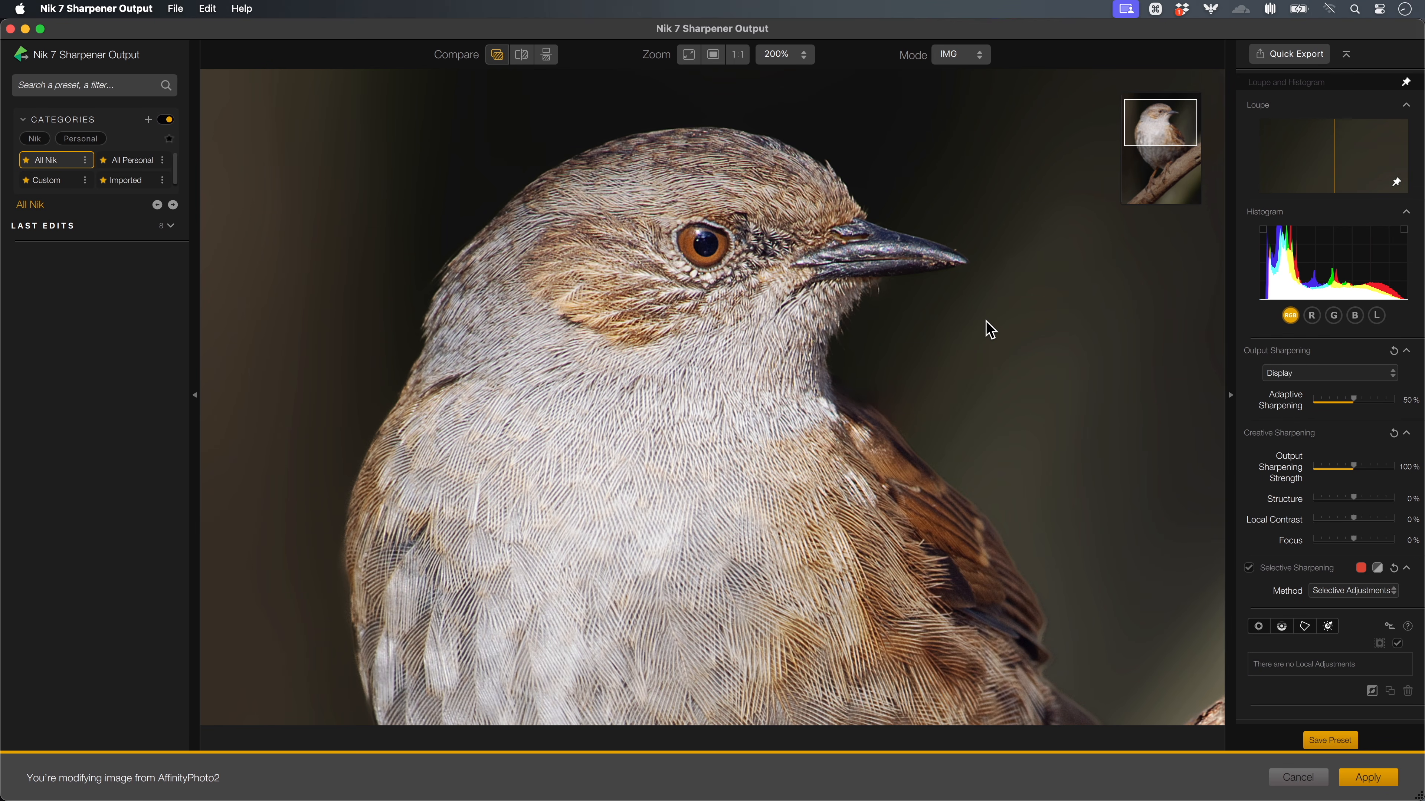
{"action": "left_click", "coordinate": [1327, 374]}
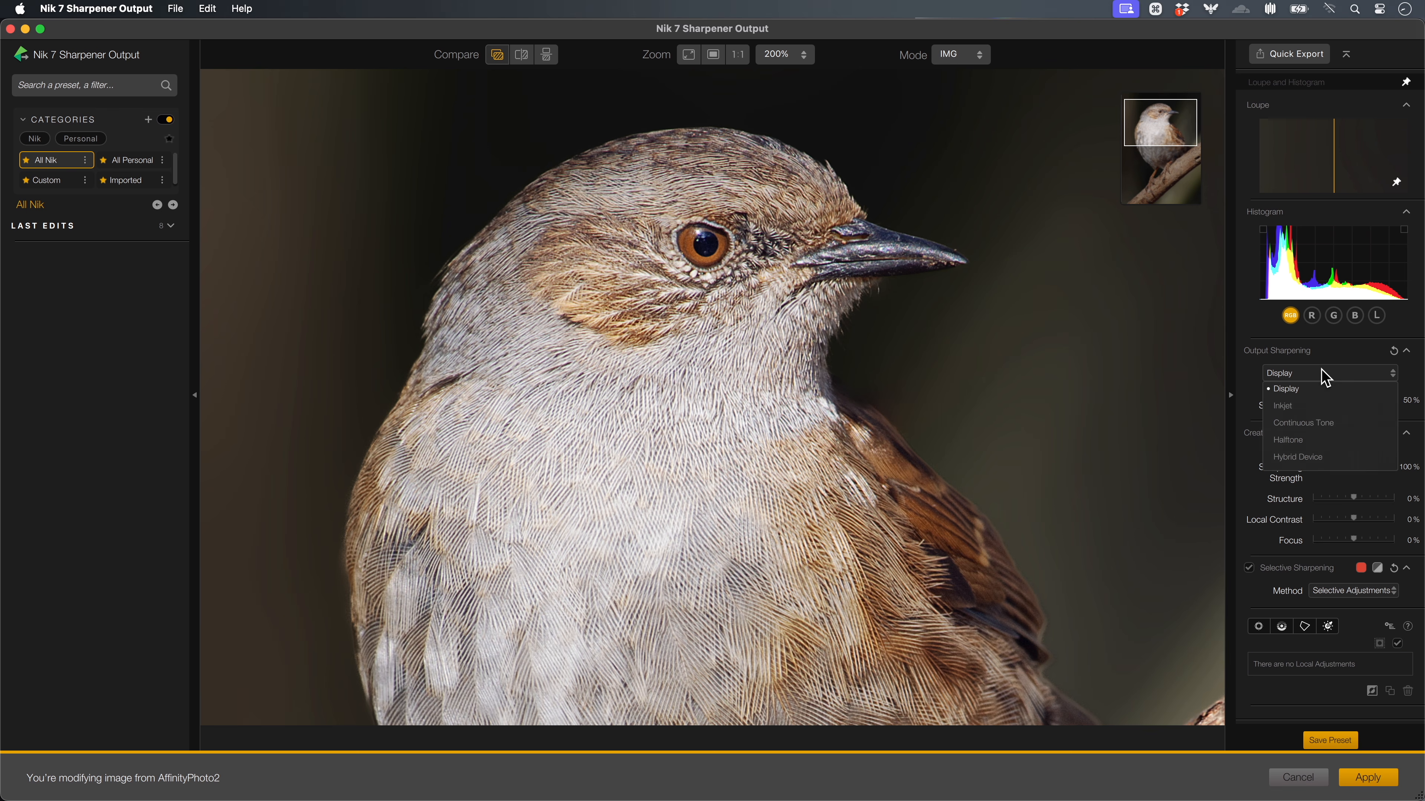
{"action": "left_click", "coordinate": [1297, 409]}
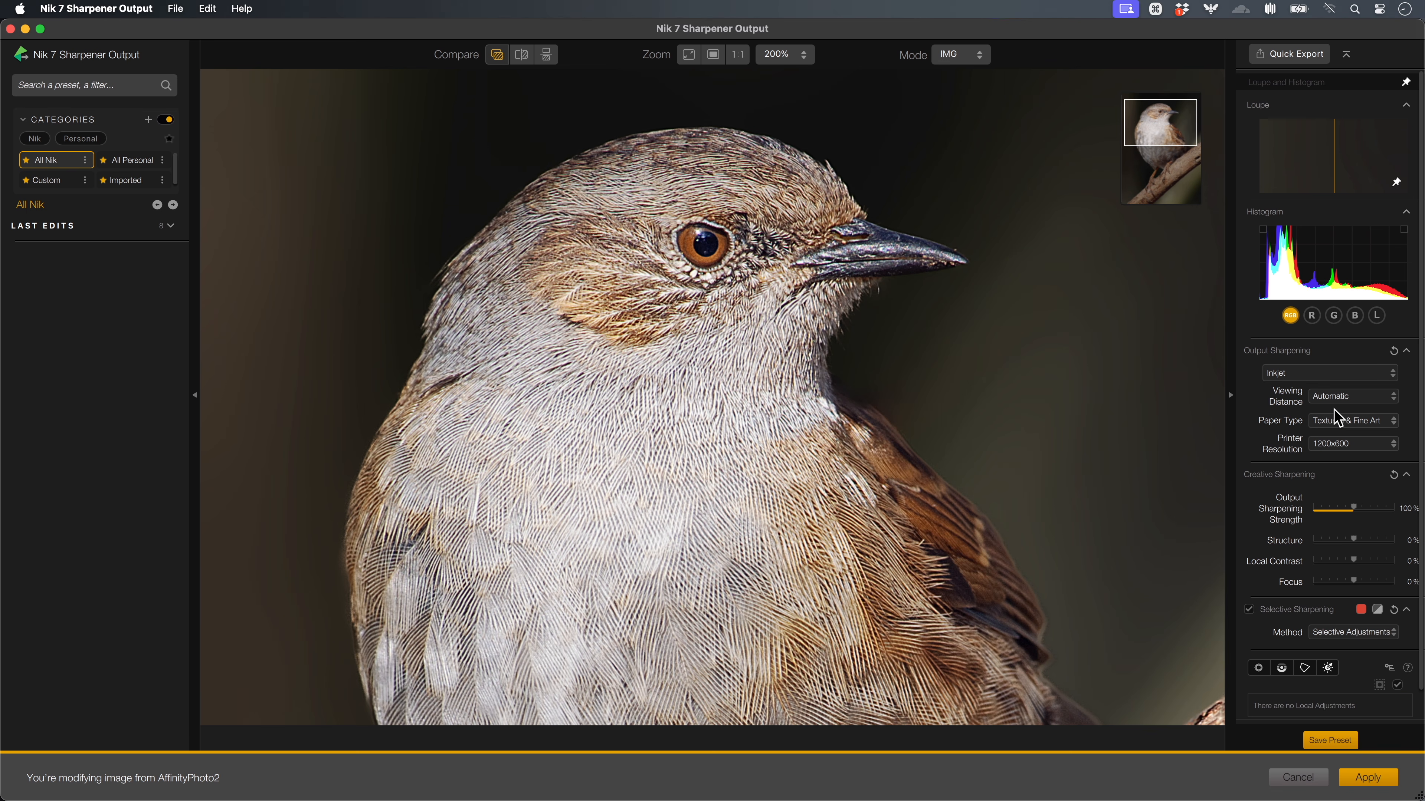
{"action": "left_click", "coordinate": [1362, 419]}
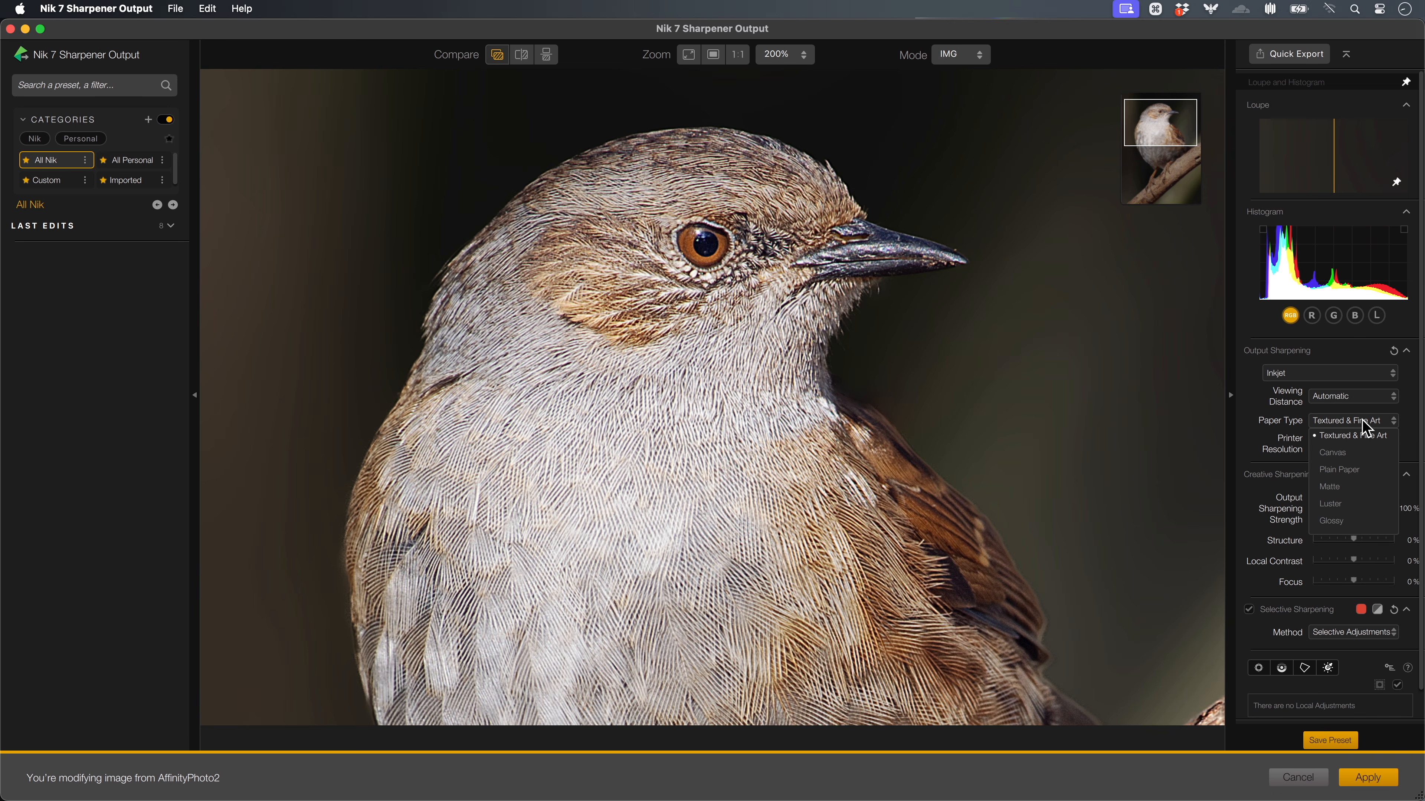
{"action": "left_click", "coordinate": [1362, 526]}
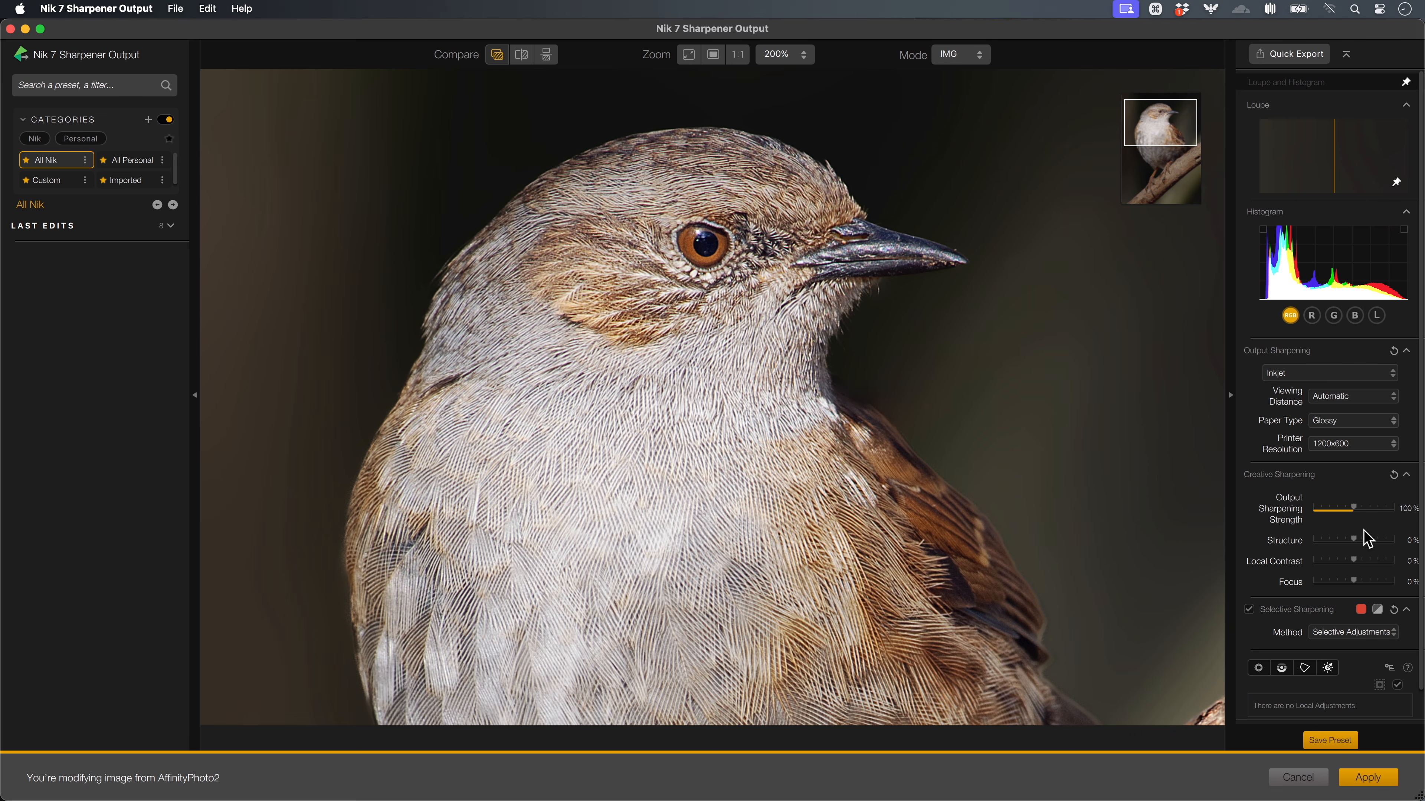
Step: Set the creative sharpening's Structure to 25 % with Local Contrast at 0 %, and apply the sharpening to the photo
{"action": "left_click_drag", "start_coordinate": [1353, 561], "coordinate": [1394, 563]}
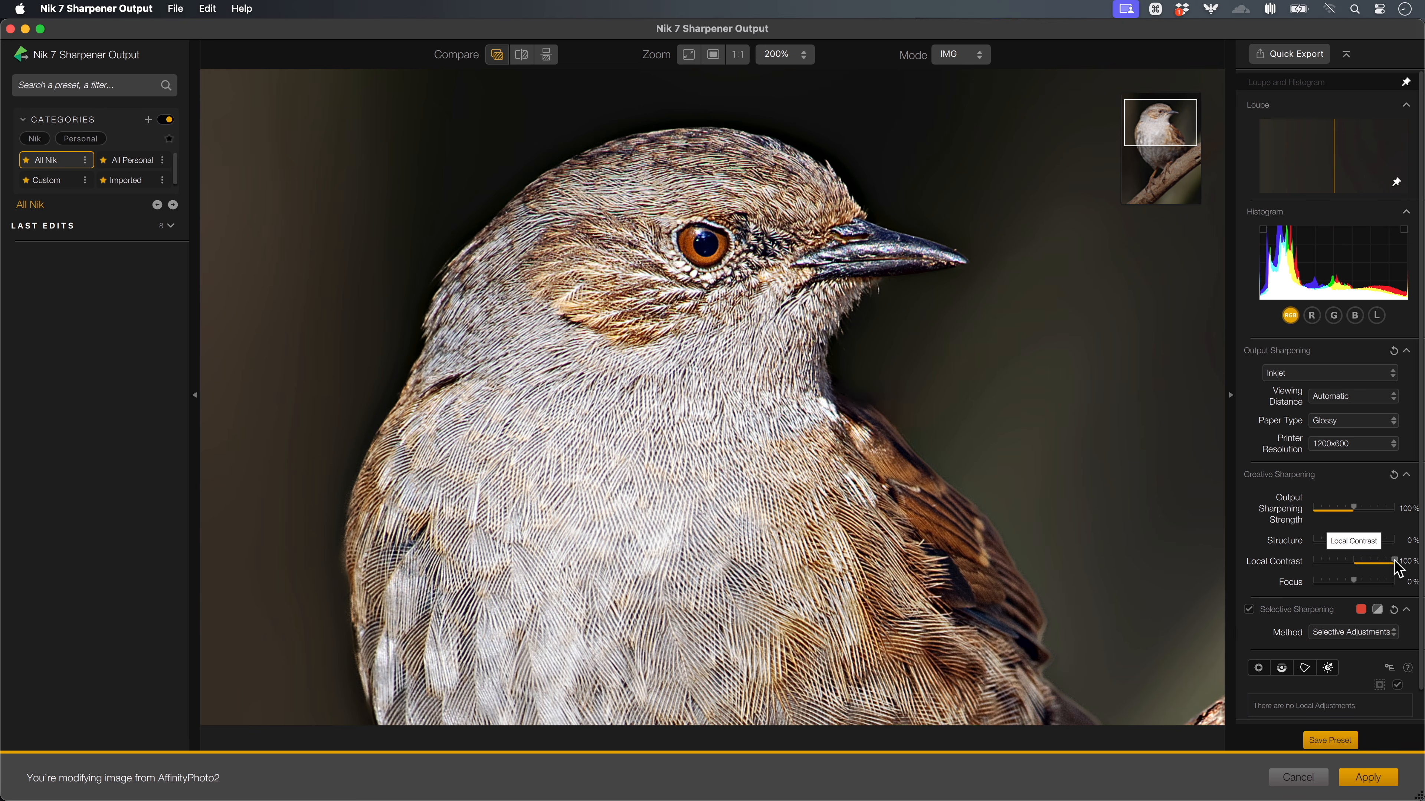
{"action": "double_click", "coordinate": [1394, 561]}
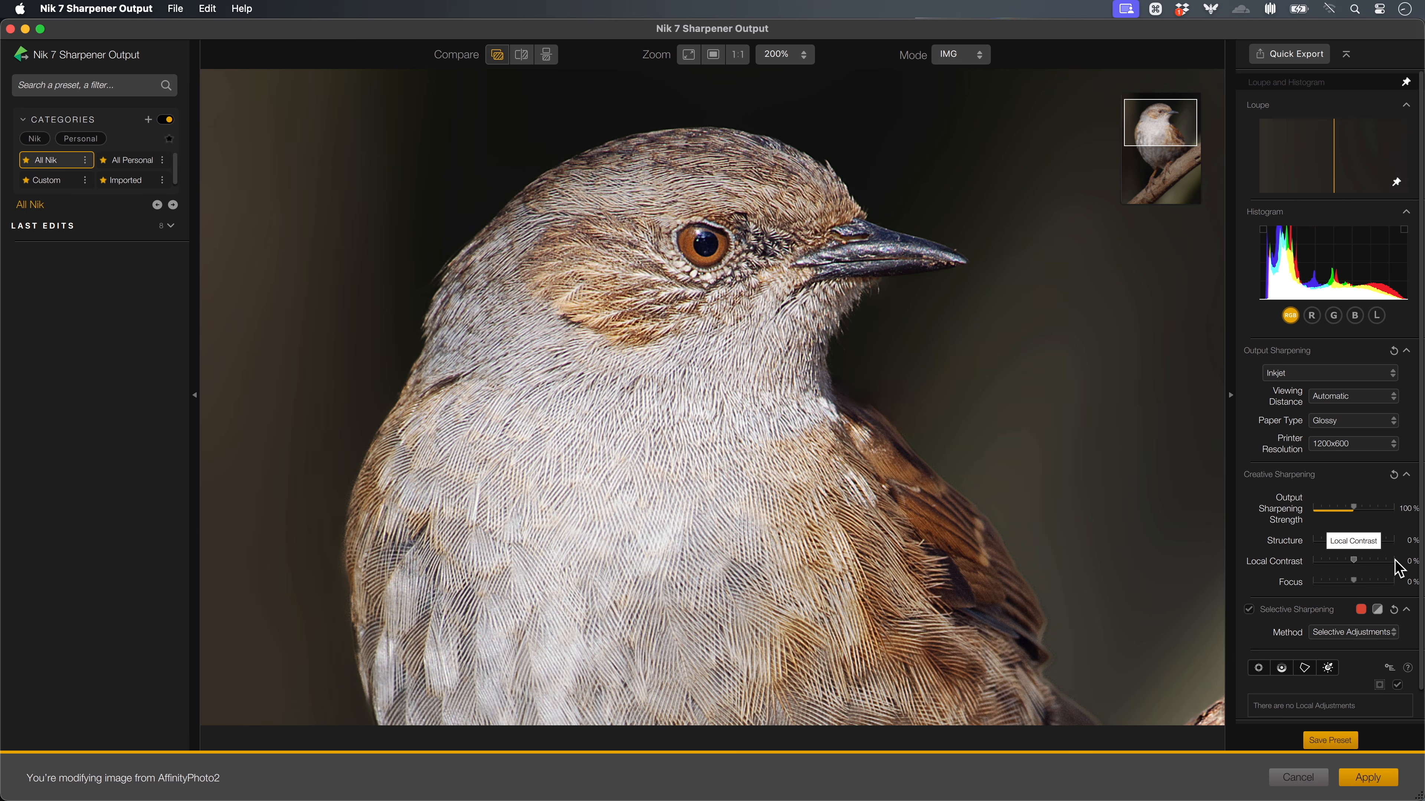
{"action": "mouse_move", "coordinate": [1354, 540]}
{"action": "left_mouse_down"}
{"action": "mouse_move", "coordinate": [1394, 541]}
{"action": "mouse_move", "coordinate": [1364, 541]}
{"action": "left_mouse_up"}
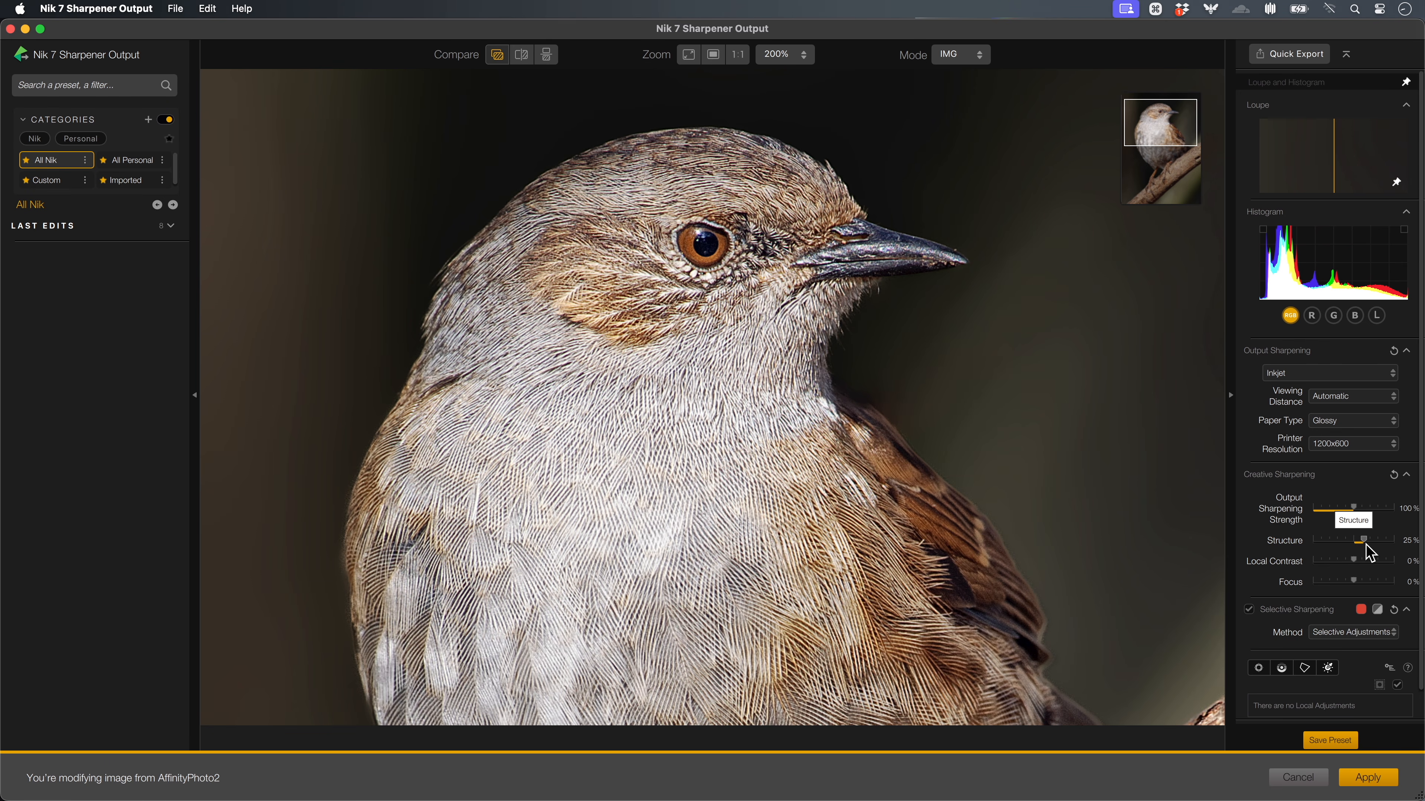
{"action": "left_click", "coordinate": [1369, 776]}
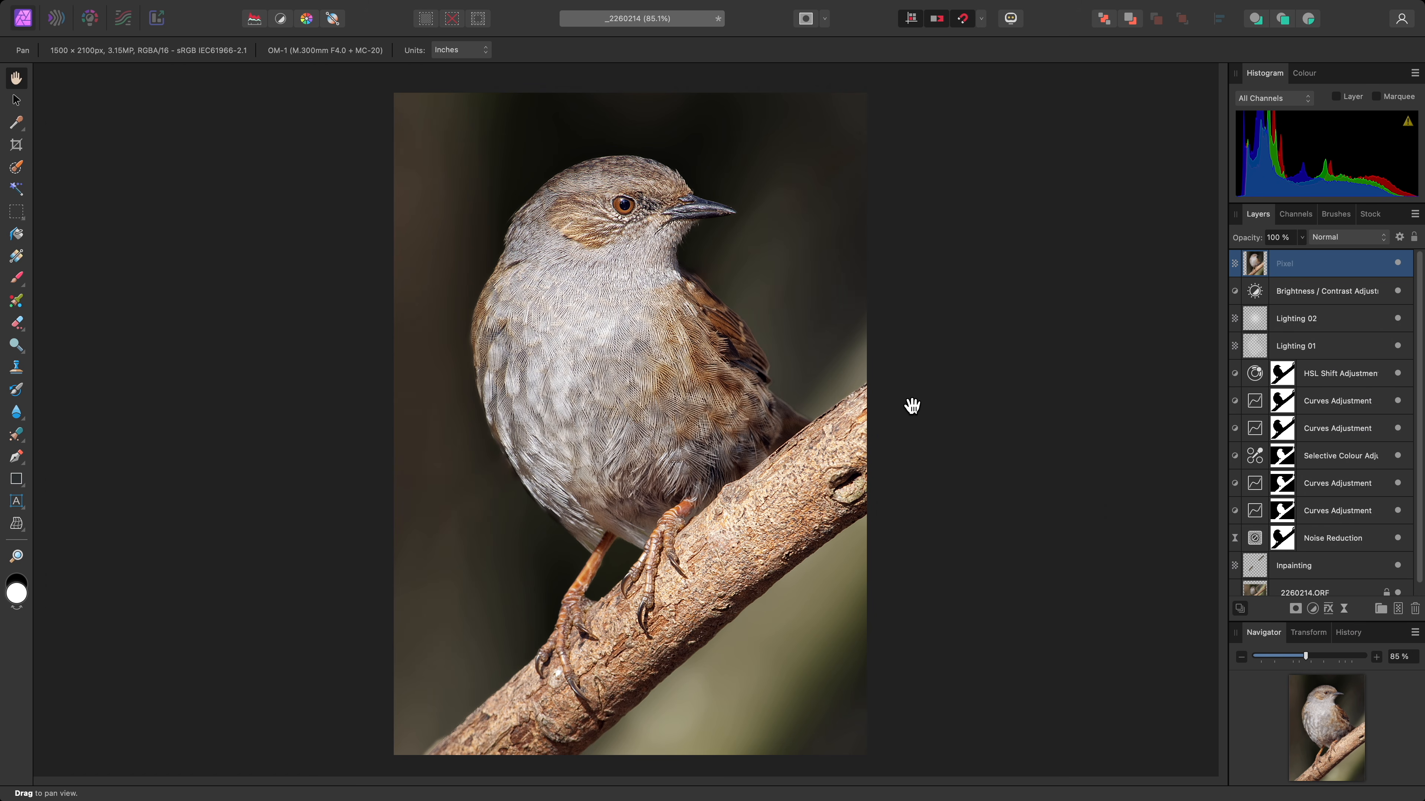
Step: Compare the bird's head at 200 % with the sharpened pixel layer hidden and shown
{"action": "key", "text": "super+2"}
{"action": "left_click_drag", "start_coordinate": [661, 289], "coordinate": [665, 368]}
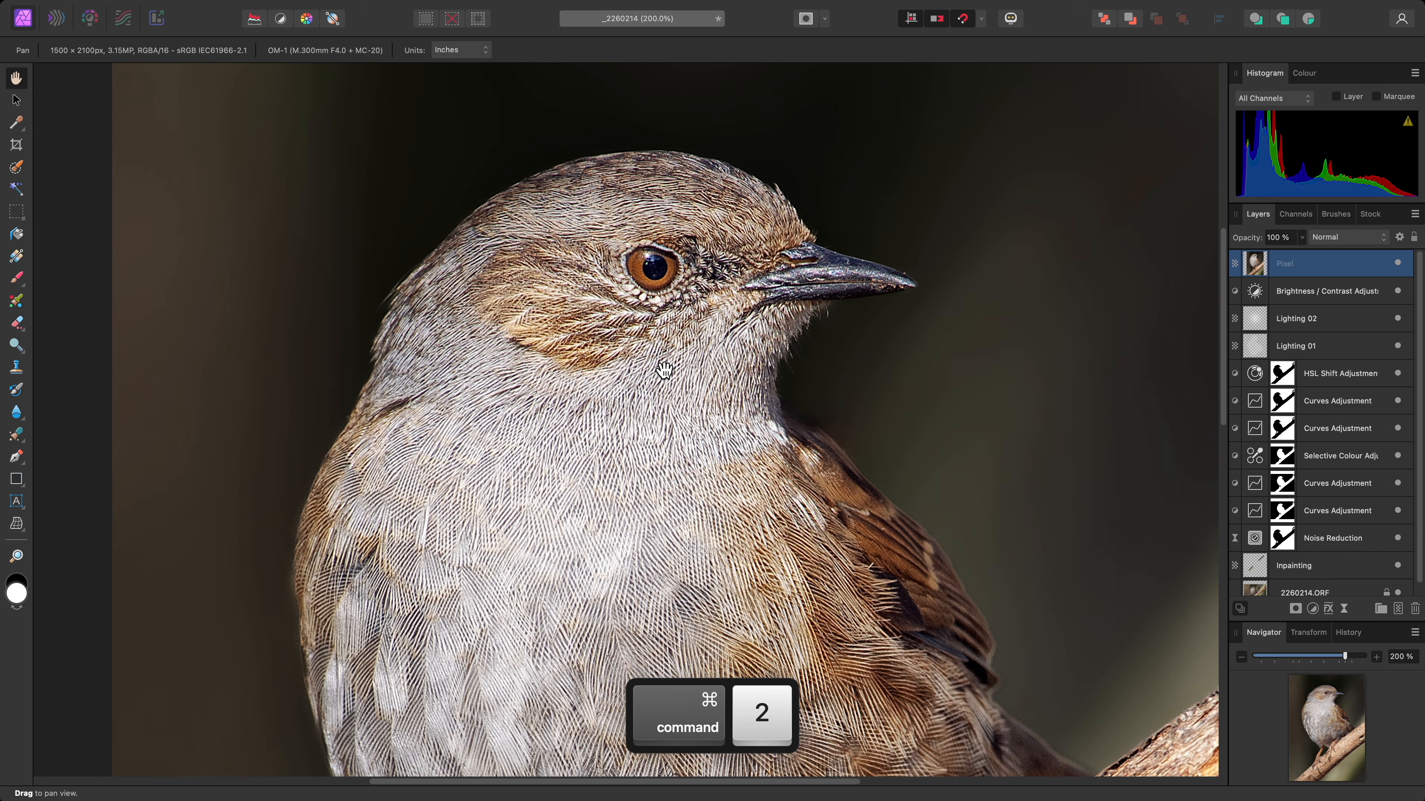
{"action": "left_click", "coordinate": [1397, 264]}
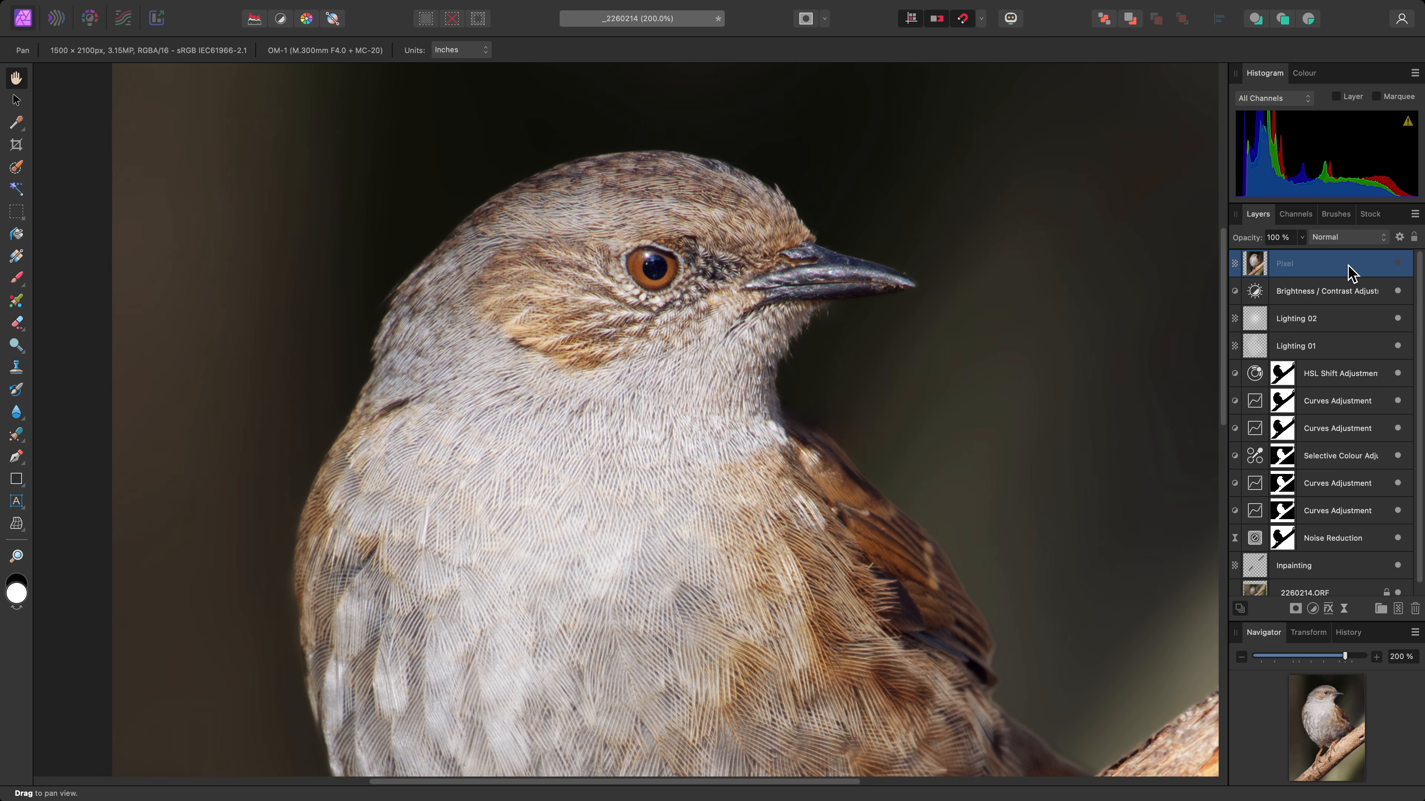
{"action": "left_click", "coordinate": [1397, 264]}
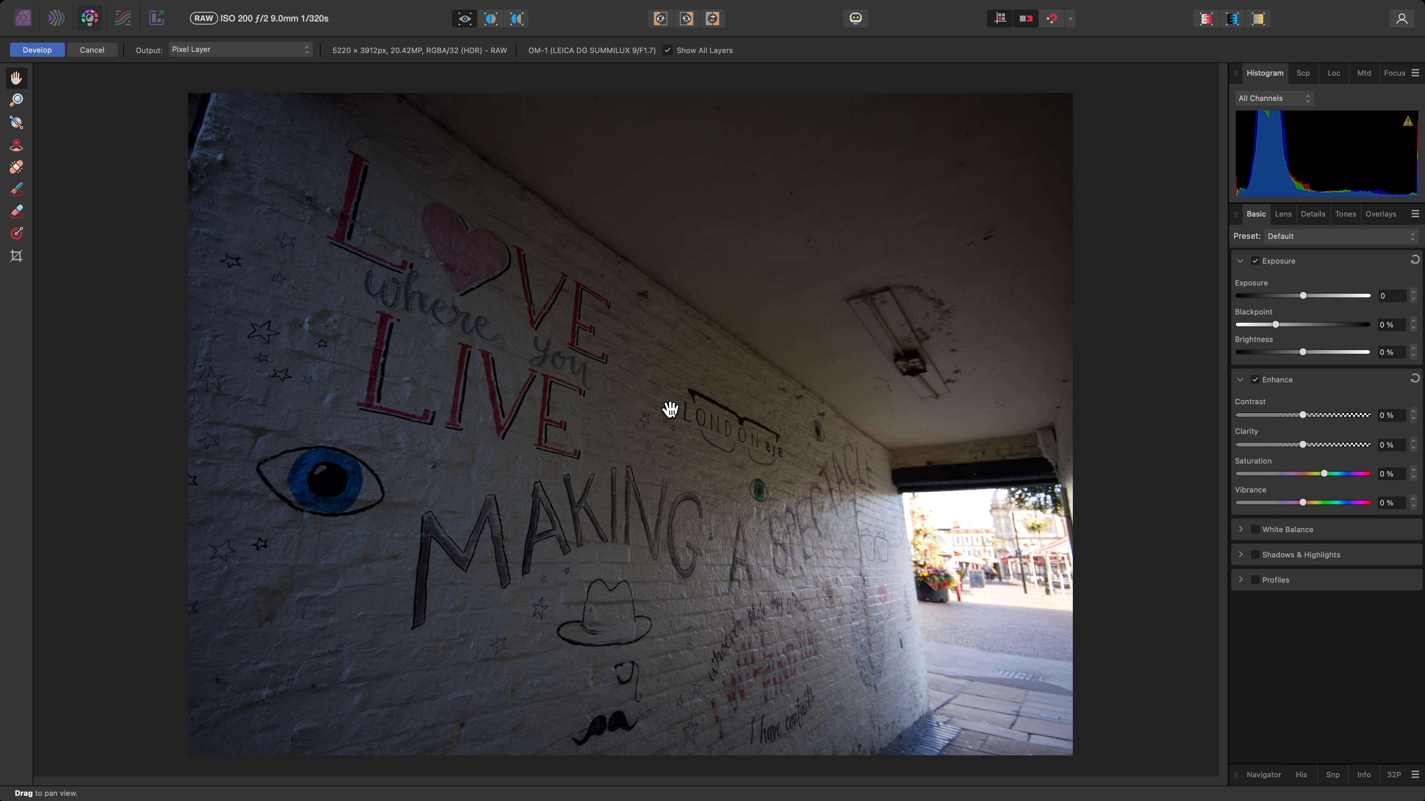
Step: Enable the shadows and highlights adjustment for the mural RAW photo, setting Highlights to -100 % and Brightness to 25 %
{"action": "left_click", "coordinate": [1281, 555]}
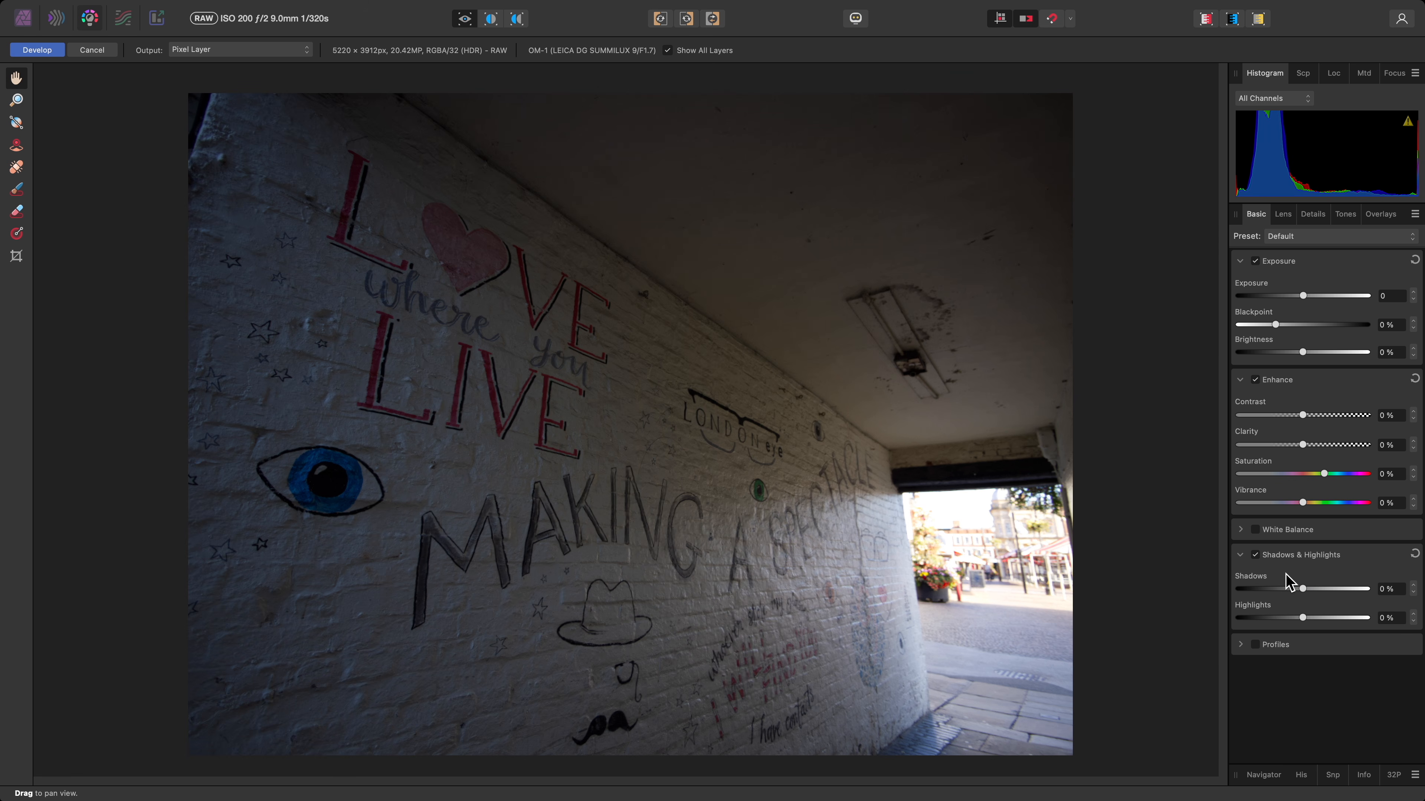
{"action": "left_click_drag", "start_coordinate": [1303, 617], "coordinate": [1239, 619]}
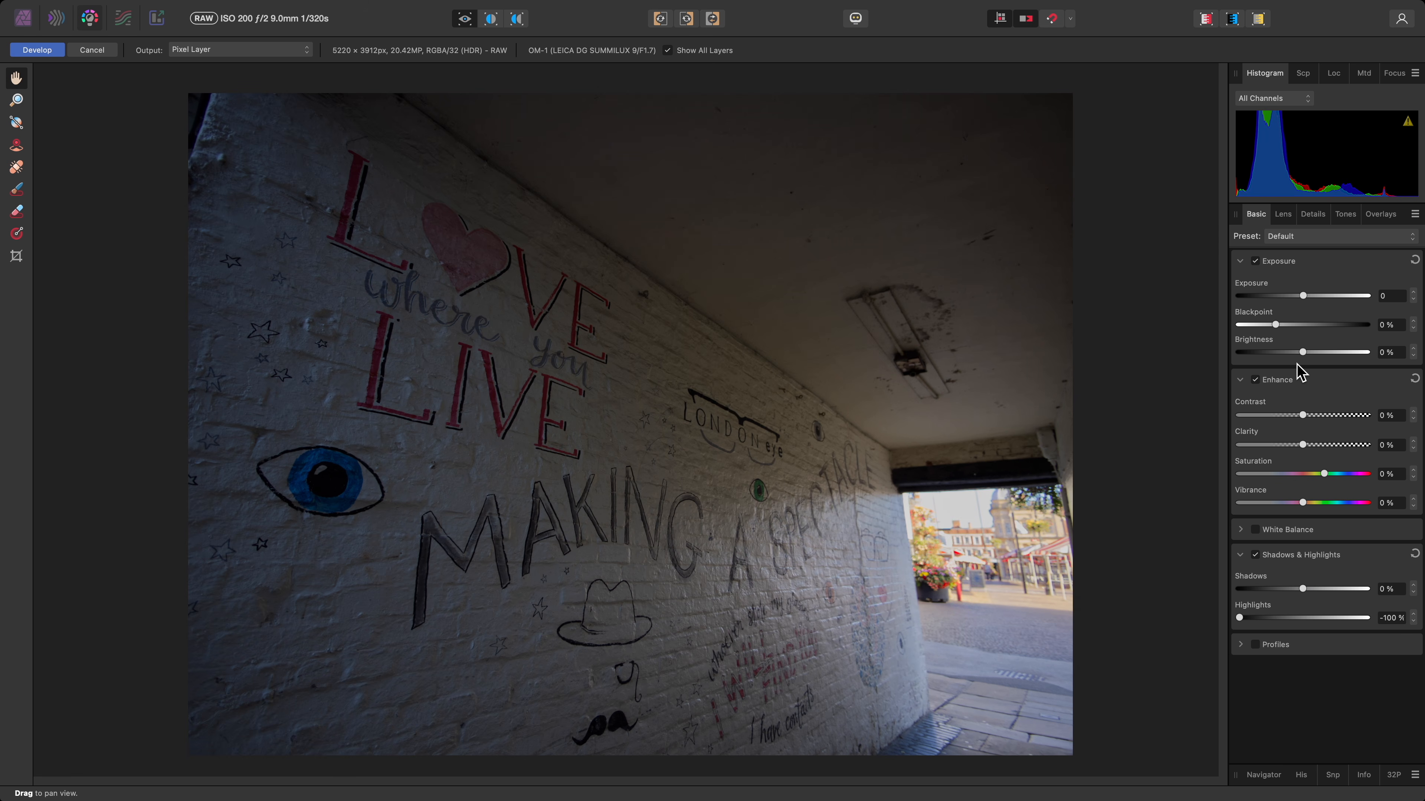
{"action": "left_click_drag", "start_coordinate": [1302, 352], "coordinate": [1353, 363]}
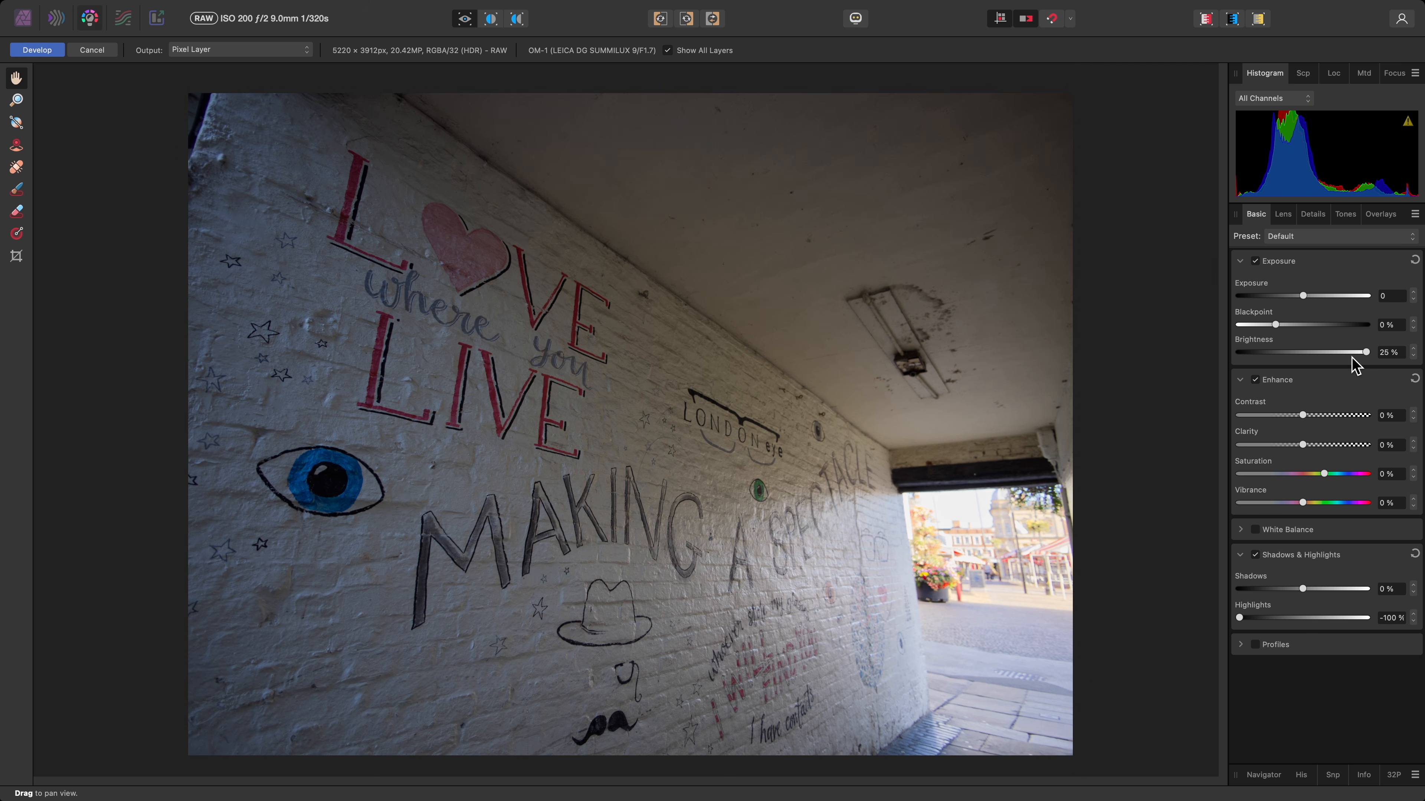
Step: Set the development output to RAW Layer (Embedded) and develop the mural photo
{"action": "left_click", "coordinate": [296, 51]}
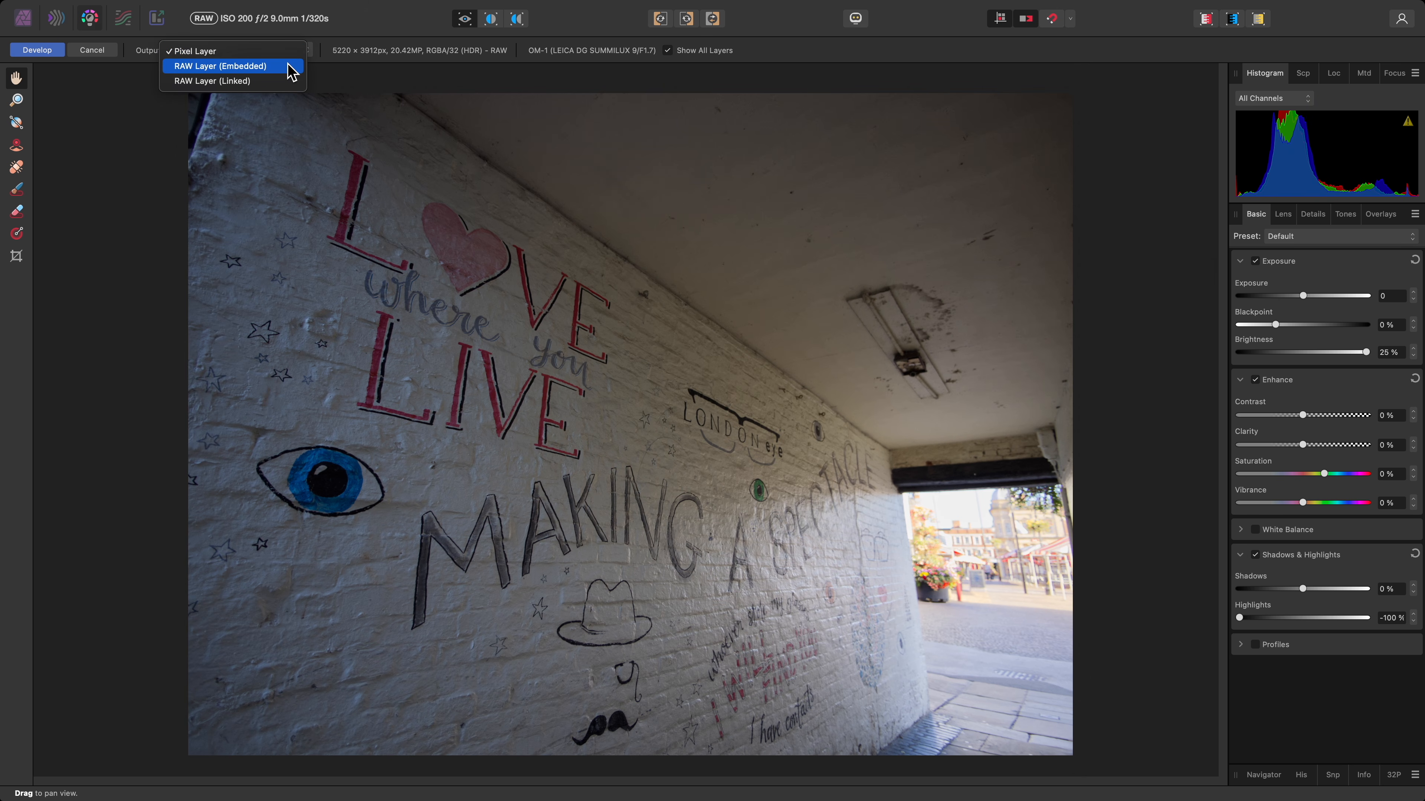
{"action": "left_click", "coordinate": [291, 68]}
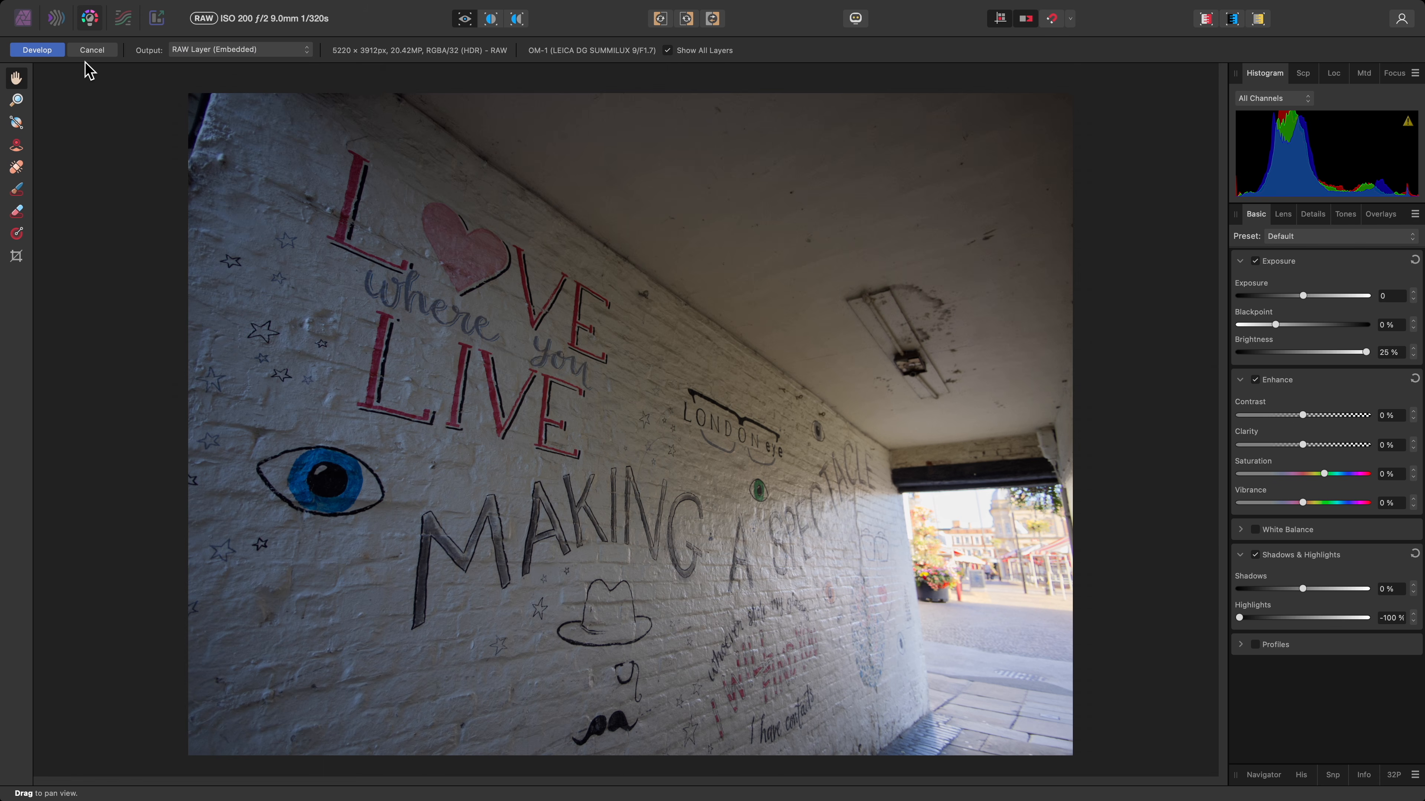
{"action": "left_click", "coordinate": [49, 54]}
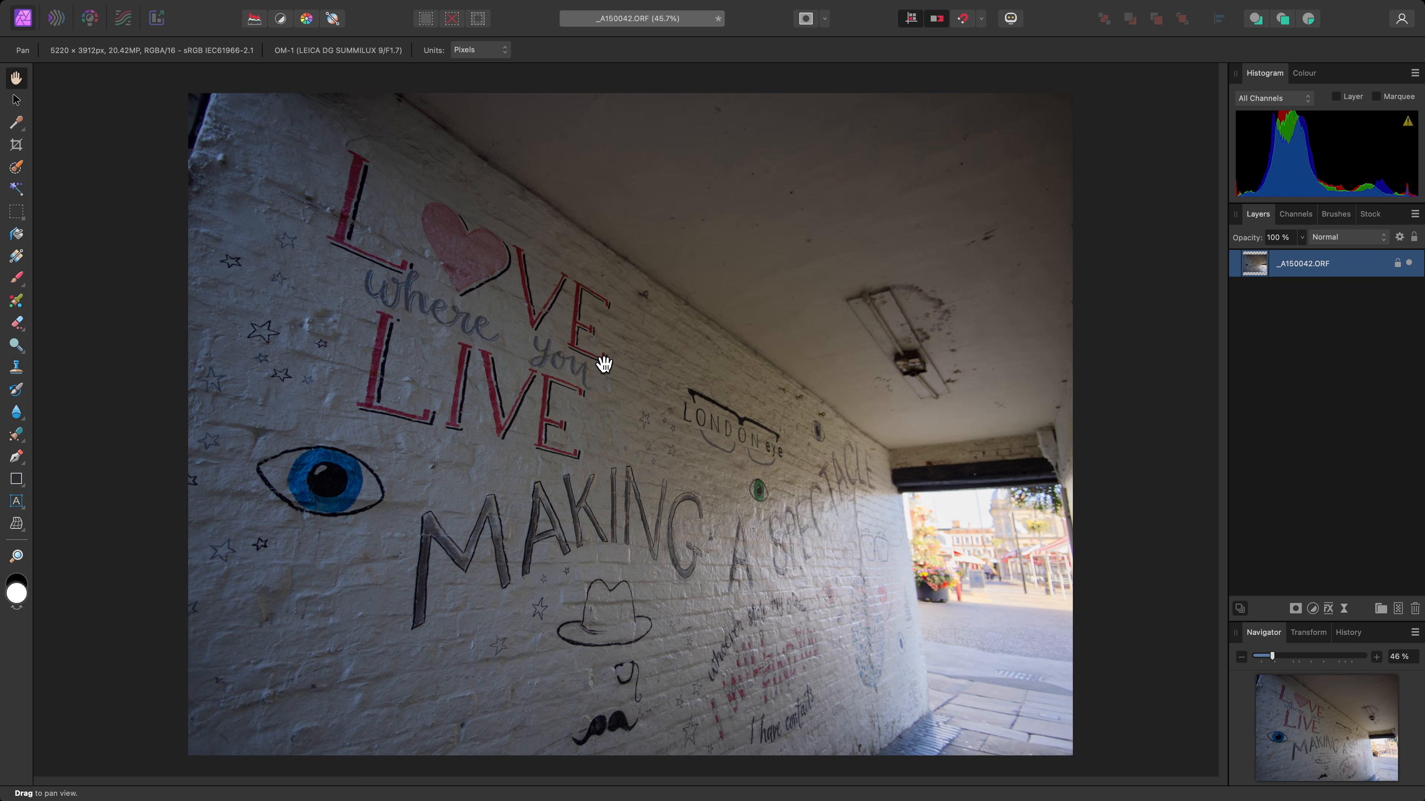
Step: Check whether the Nik Collection 7 plugins are available for the embedded RAW layer
{"action": "mouse_move", "coordinate": [576, 3]}
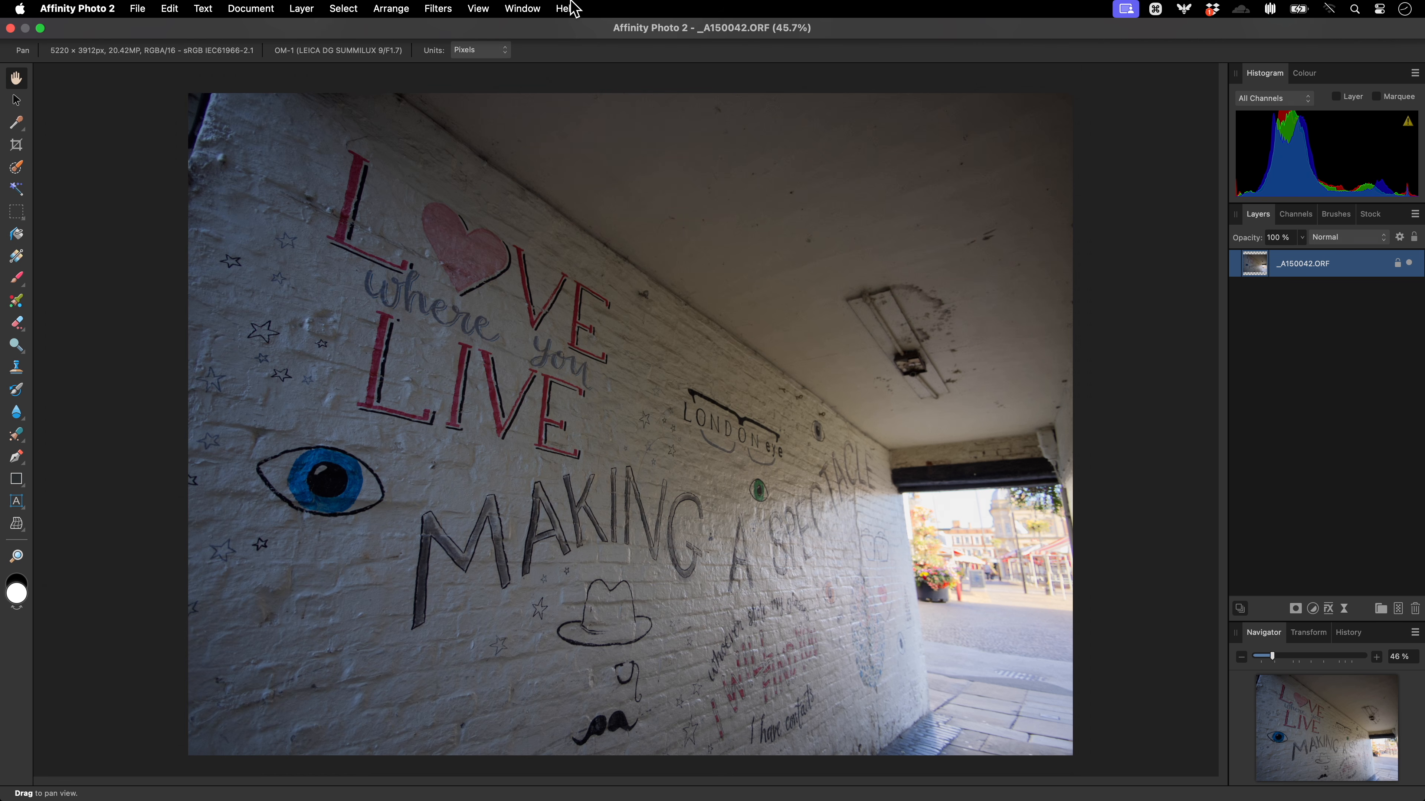
{"action": "left_click", "coordinate": [440, 9]}
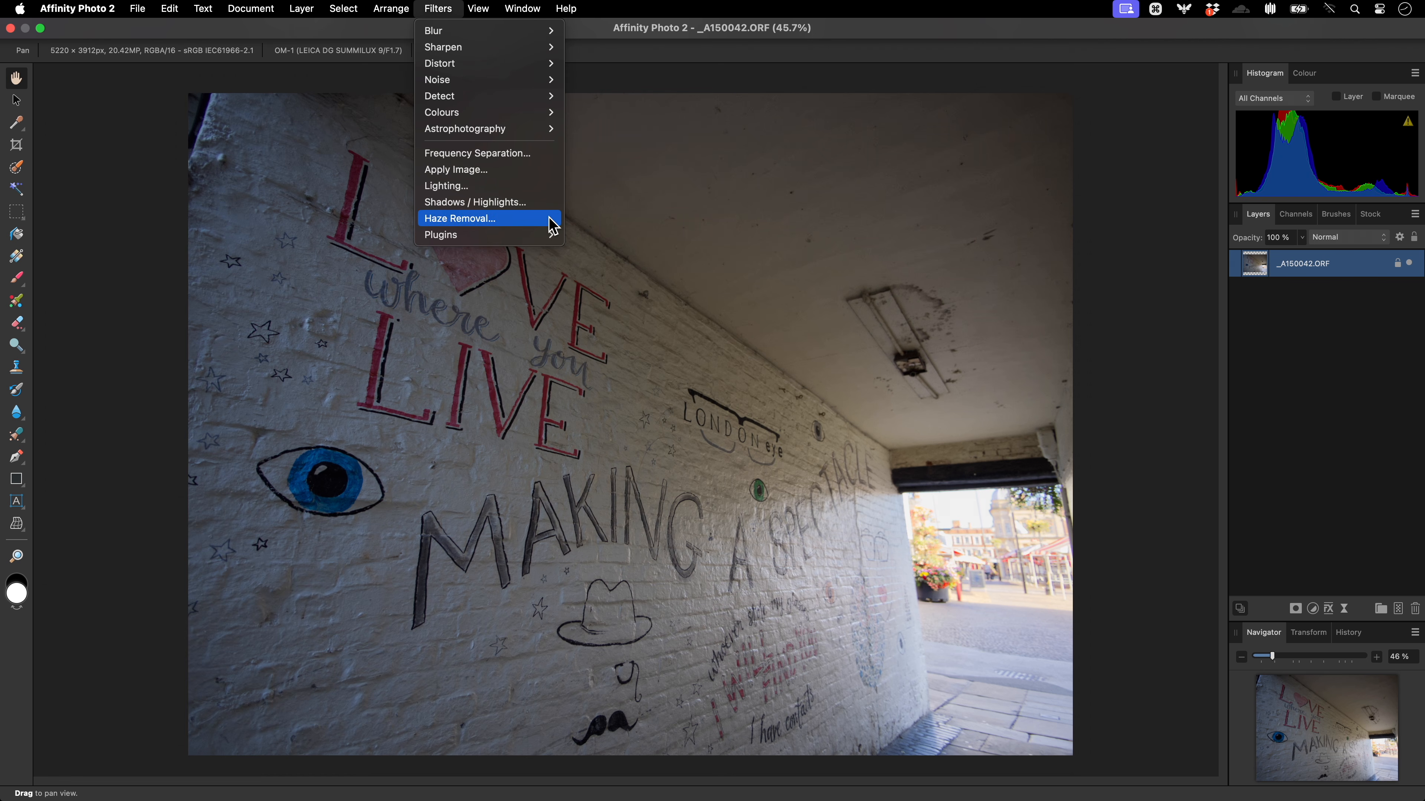
{"action": "mouse_move", "coordinate": [547, 235]}
{"action": "mouse_move", "coordinate": [633, 245]}
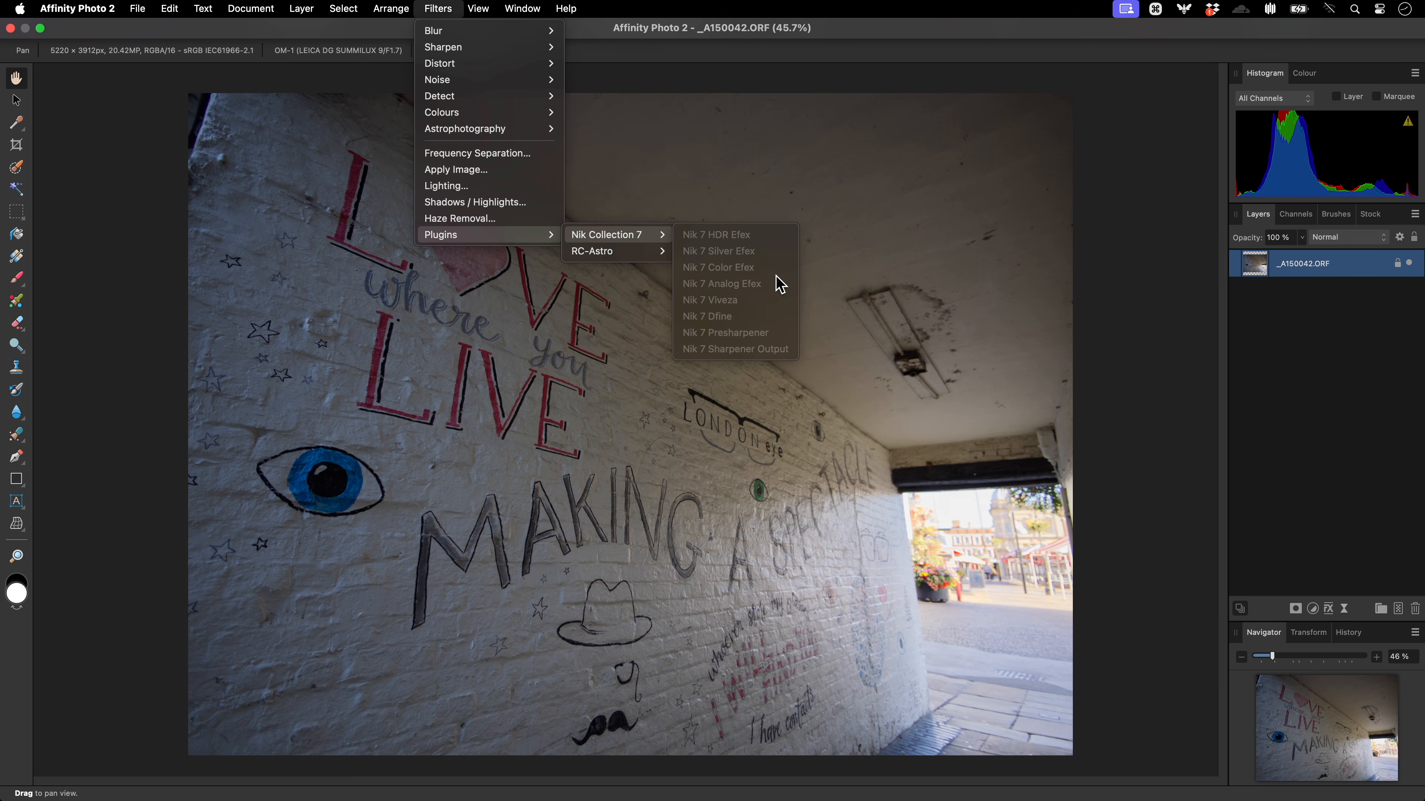
{"action": "left_click", "coordinate": [970, 309]}
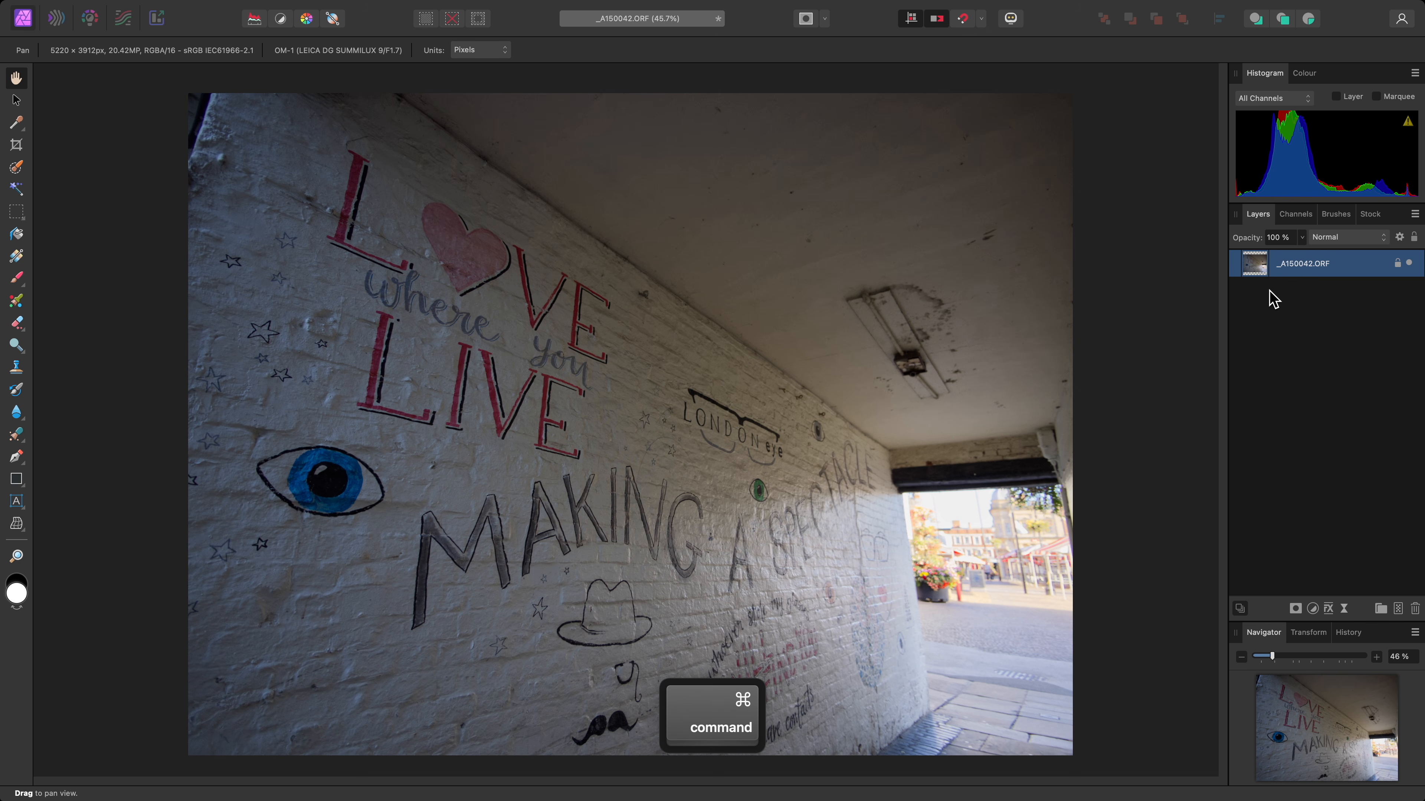
Step: Duplicate the mural's RAW layer and rasterise the copy
{"action": "key", "text": "super+j"}
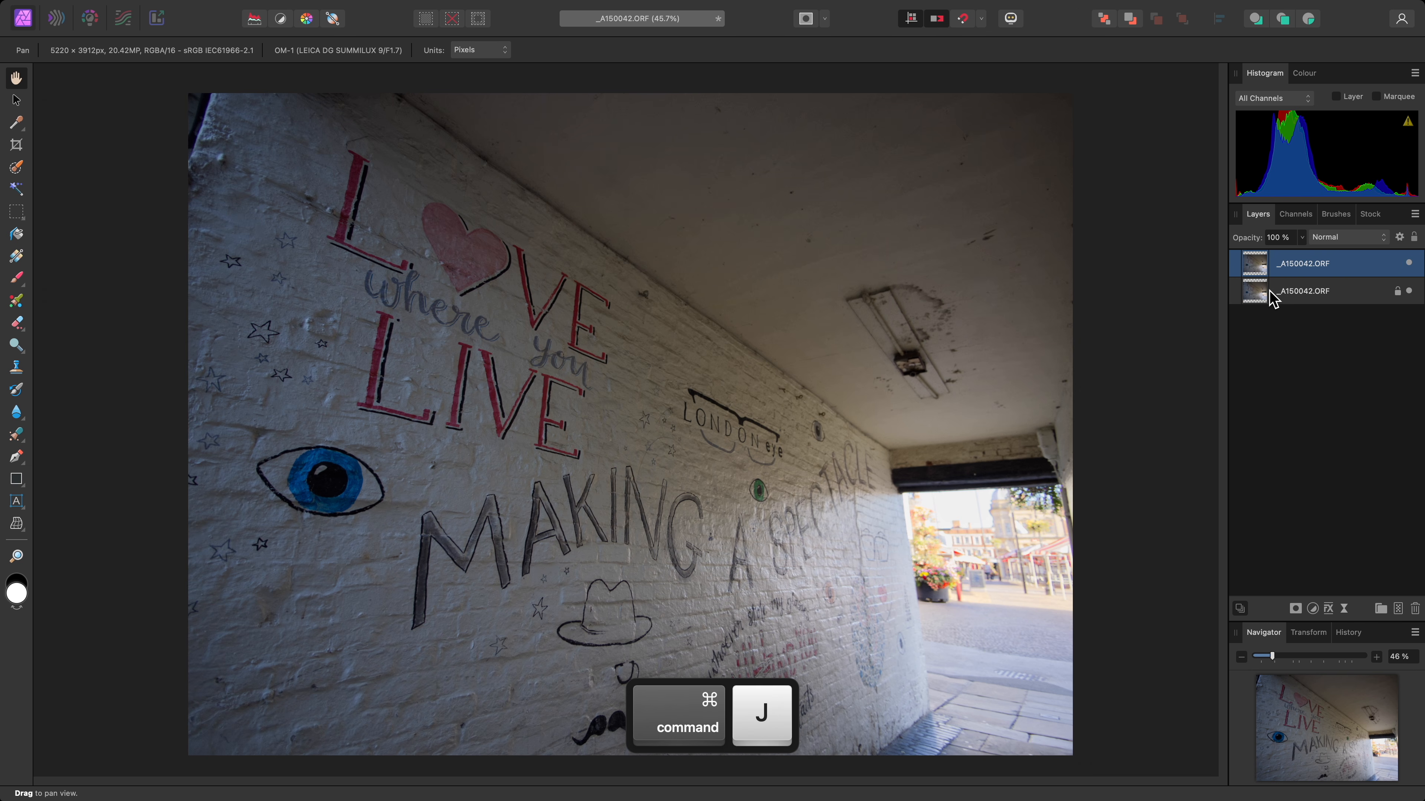
{"action": "right_click", "coordinate": [1305, 268]}
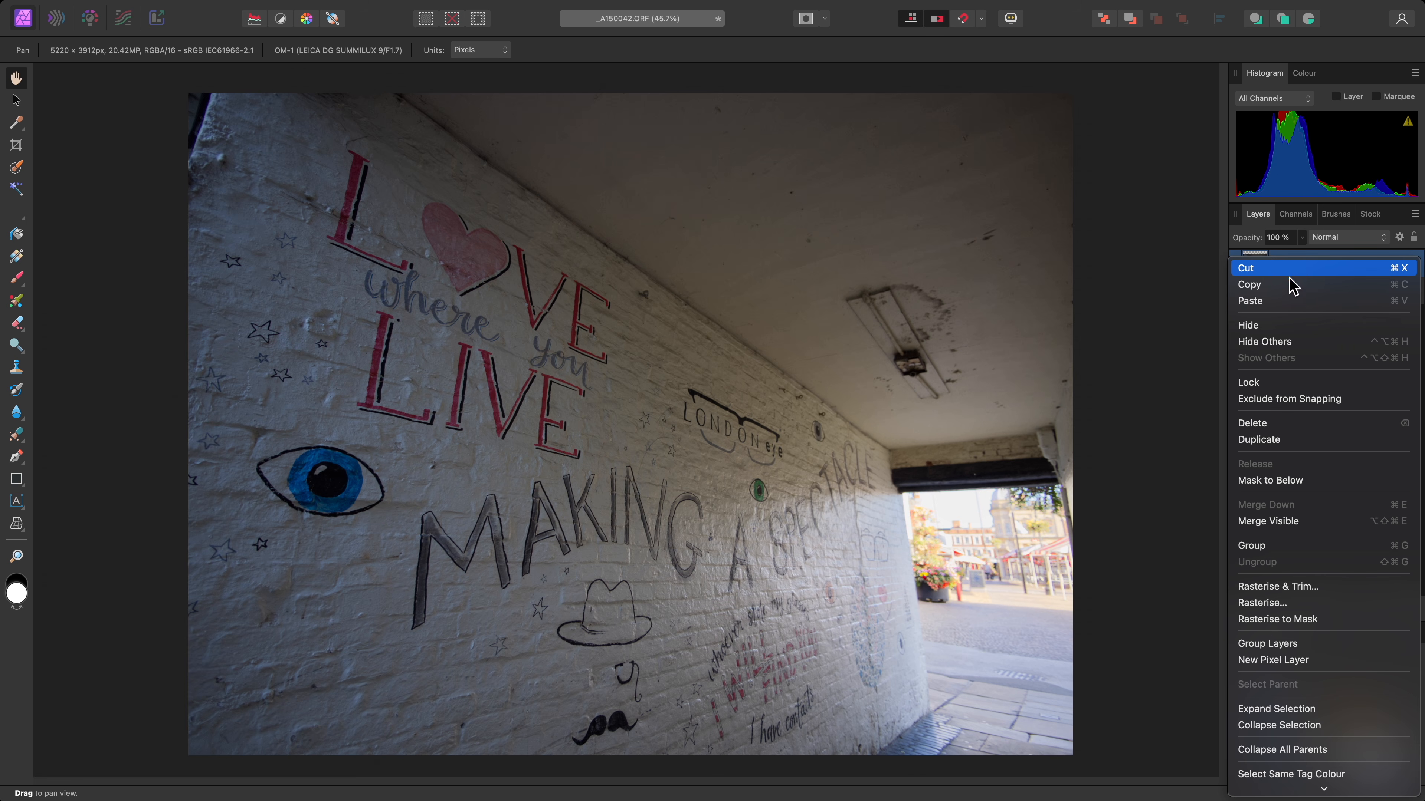
{"action": "left_click", "coordinate": [1287, 603]}
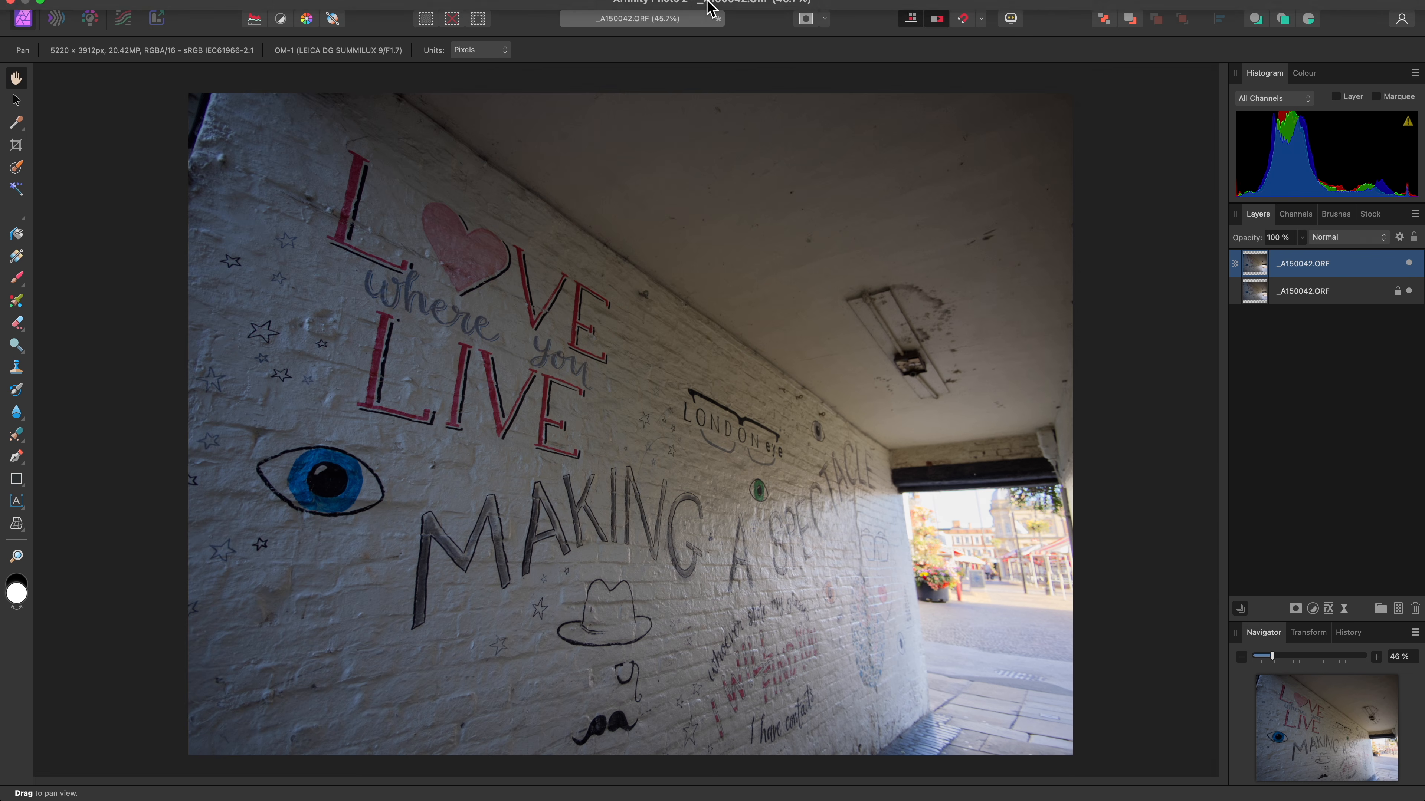
Step: Open the rasterised mural layer in the Nik 7 Silver Efex plugin
{"action": "left_click", "coordinate": [437, 8]}
{"action": "mouse_move", "coordinate": [543, 239]}
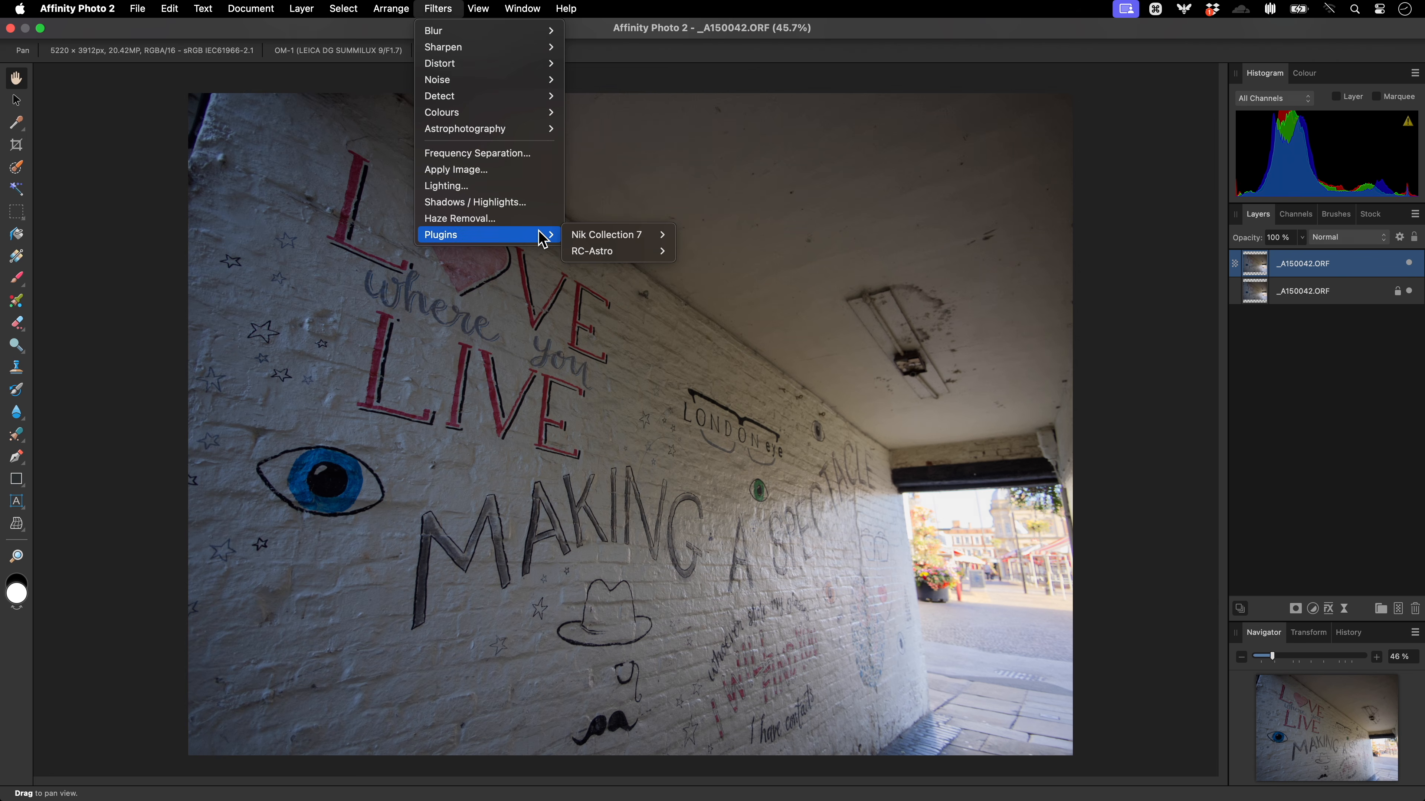
{"action": "mouse_move", "coordinate": [617, 234]}
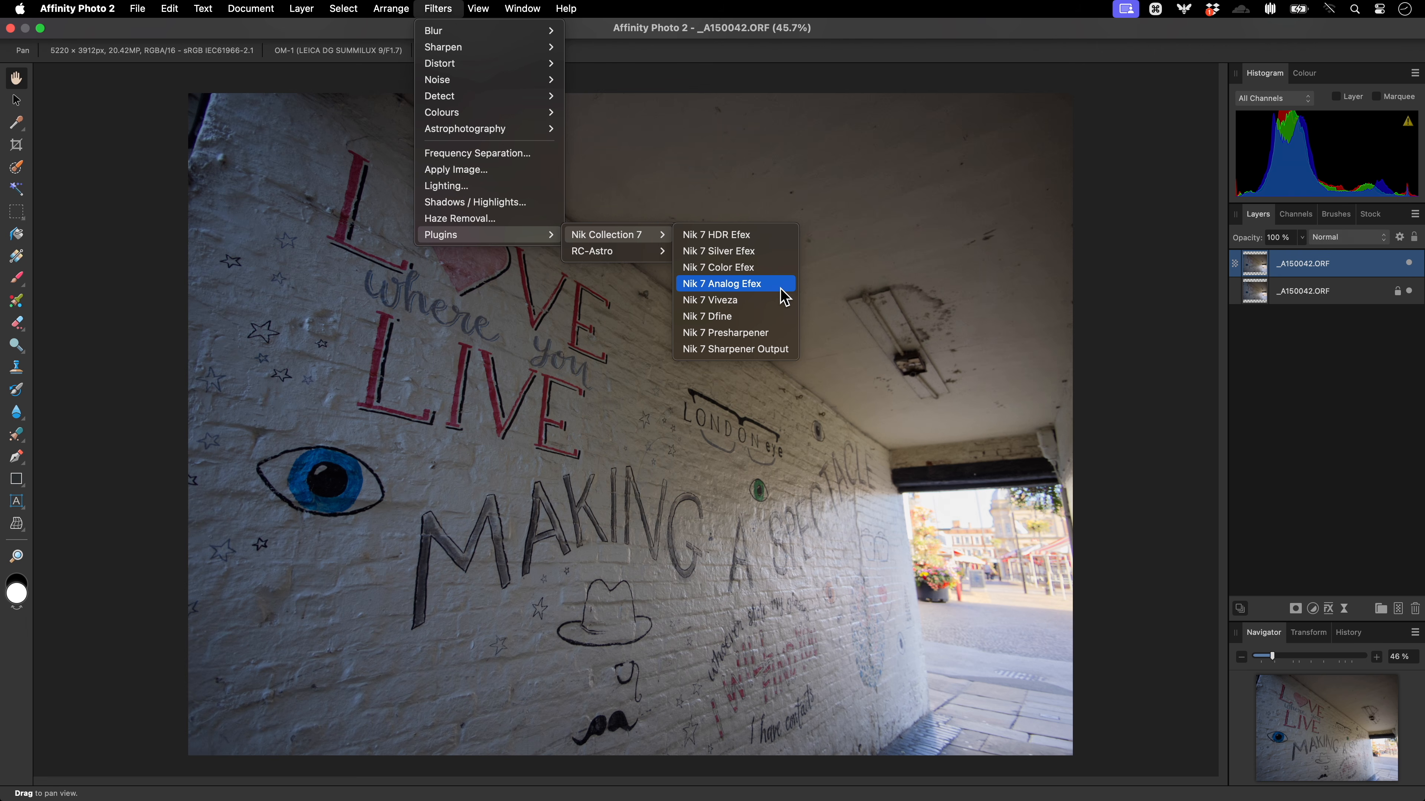
{"action": "left_click", "coordinate": [774, 256]}
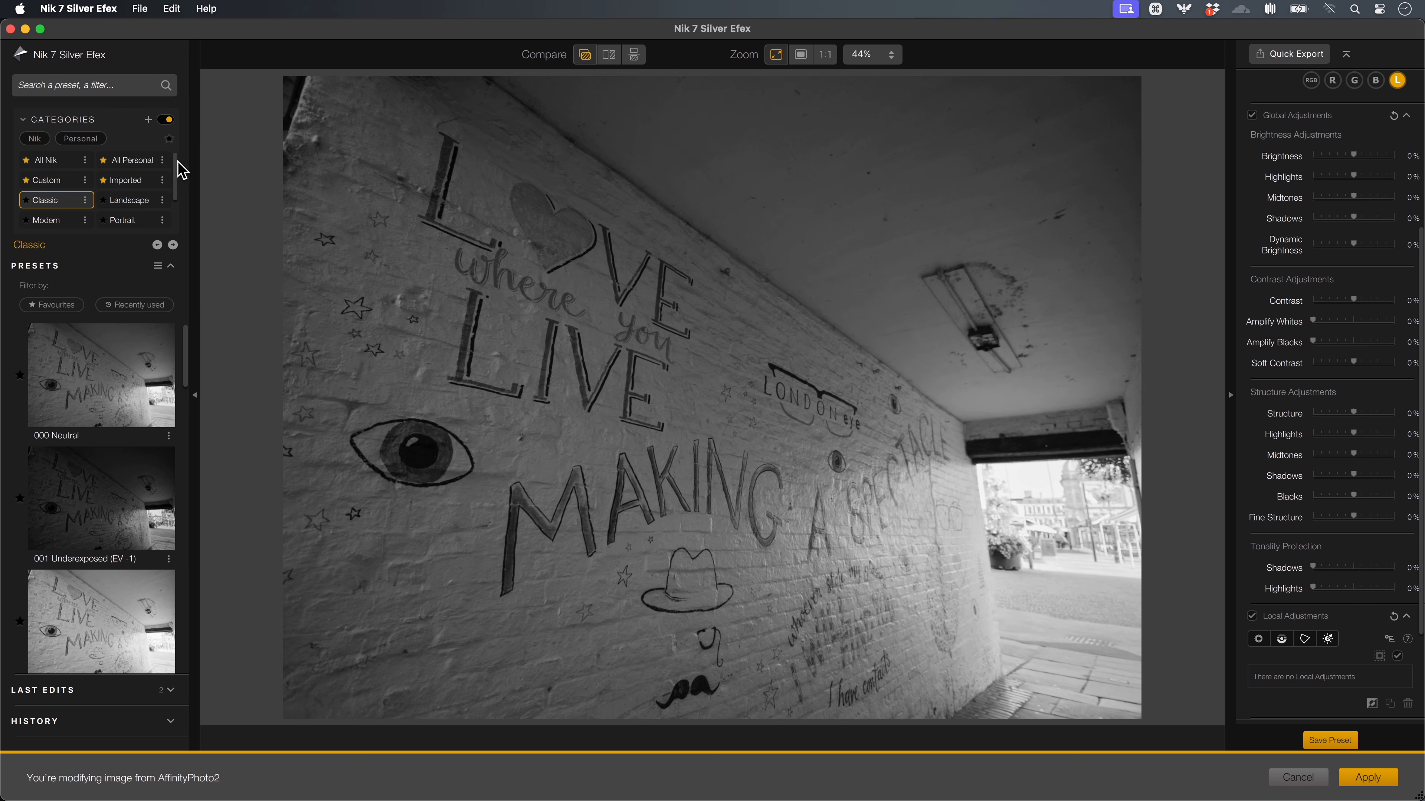
Step: Choose the 030 Film Noir 1 preset from the Vintage category for the mural photo
{"action": "left_click_drag", "start_coordinate": [179, 167], "coordinate": [180, 192]}
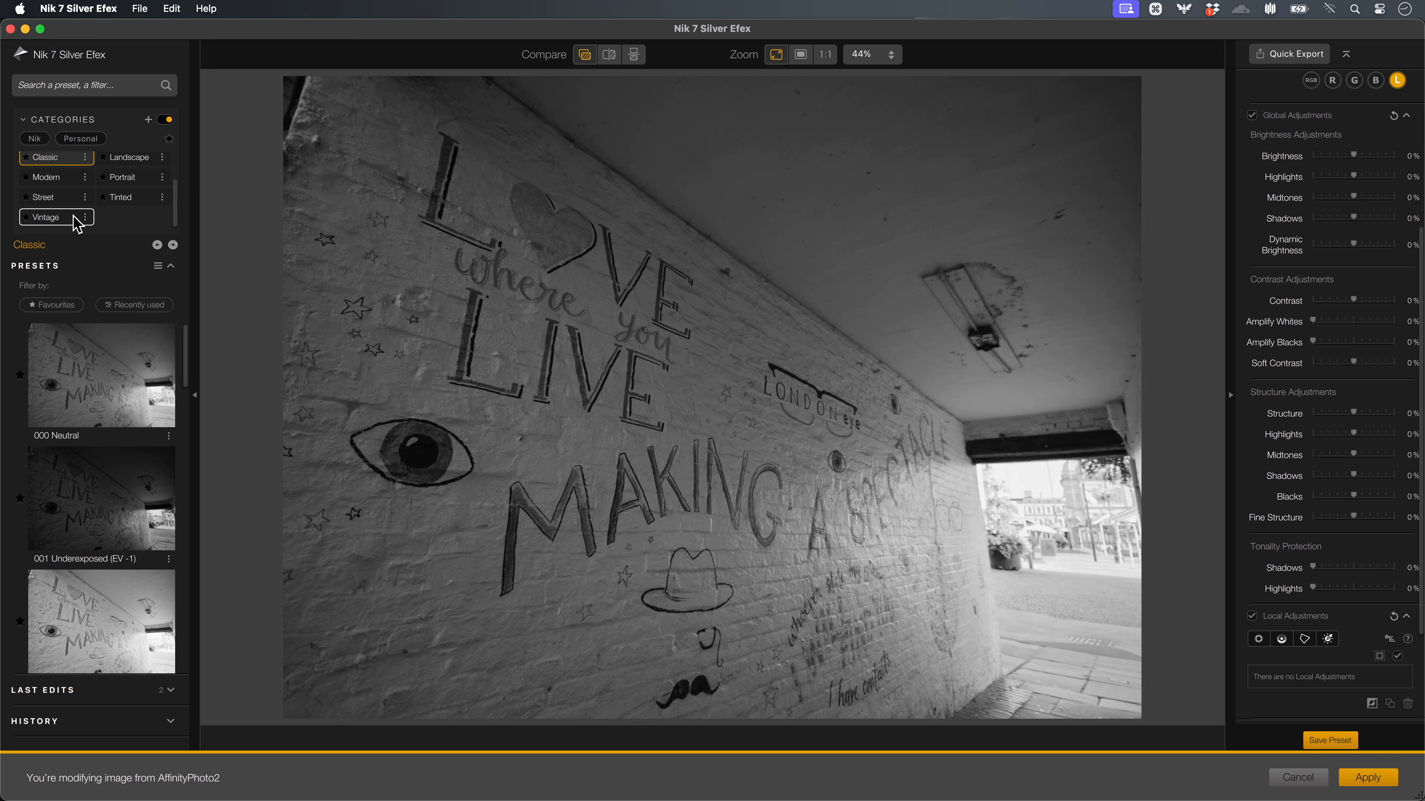
{"action": "left_click", "coordinate": [56, 217]}
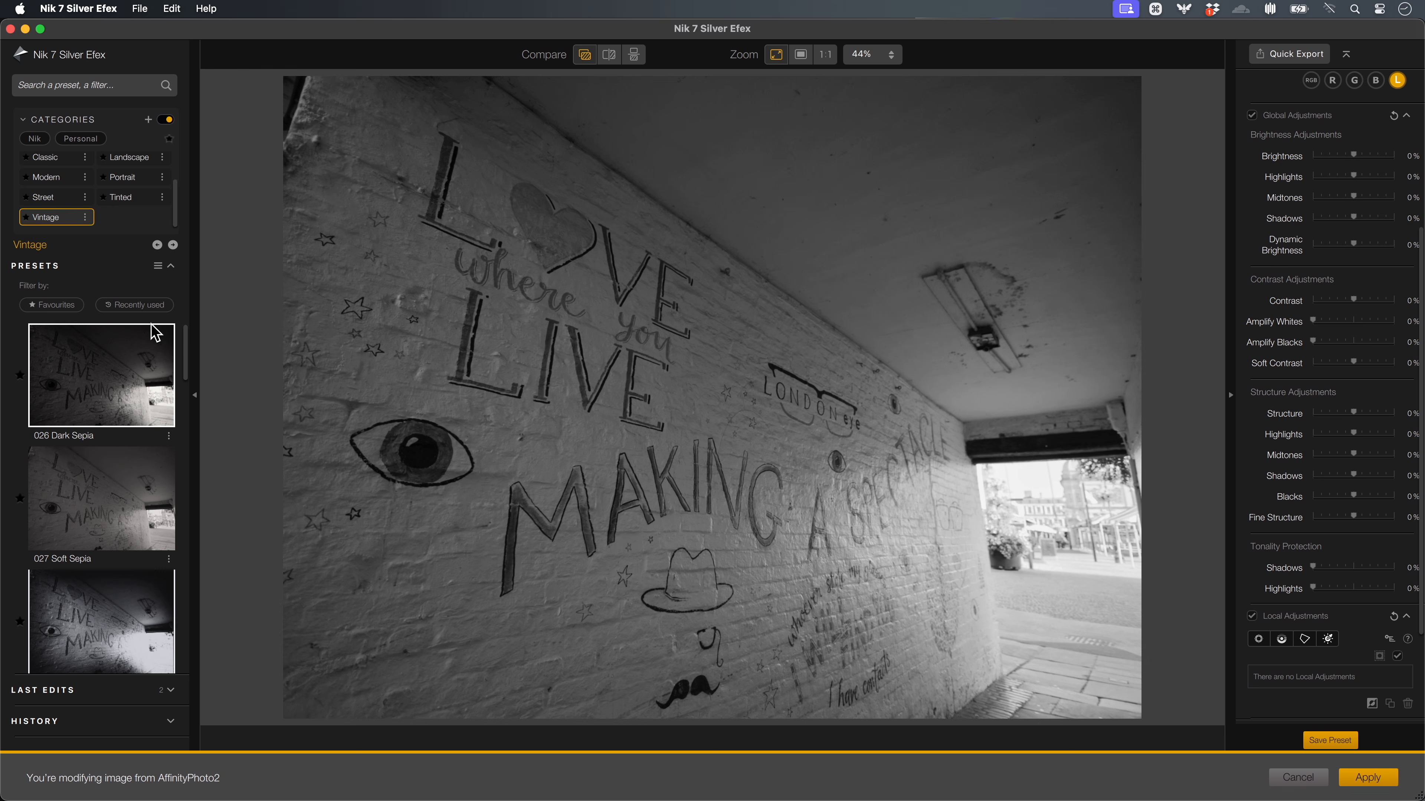
{"action": "left_click_drag", "start_coordinate": [185, 344], "coordinate": [189, 365]}
{"action": "scroll", "coordinate": [112, 438], "scroll_direction": "down", "scroll_amount": 1}
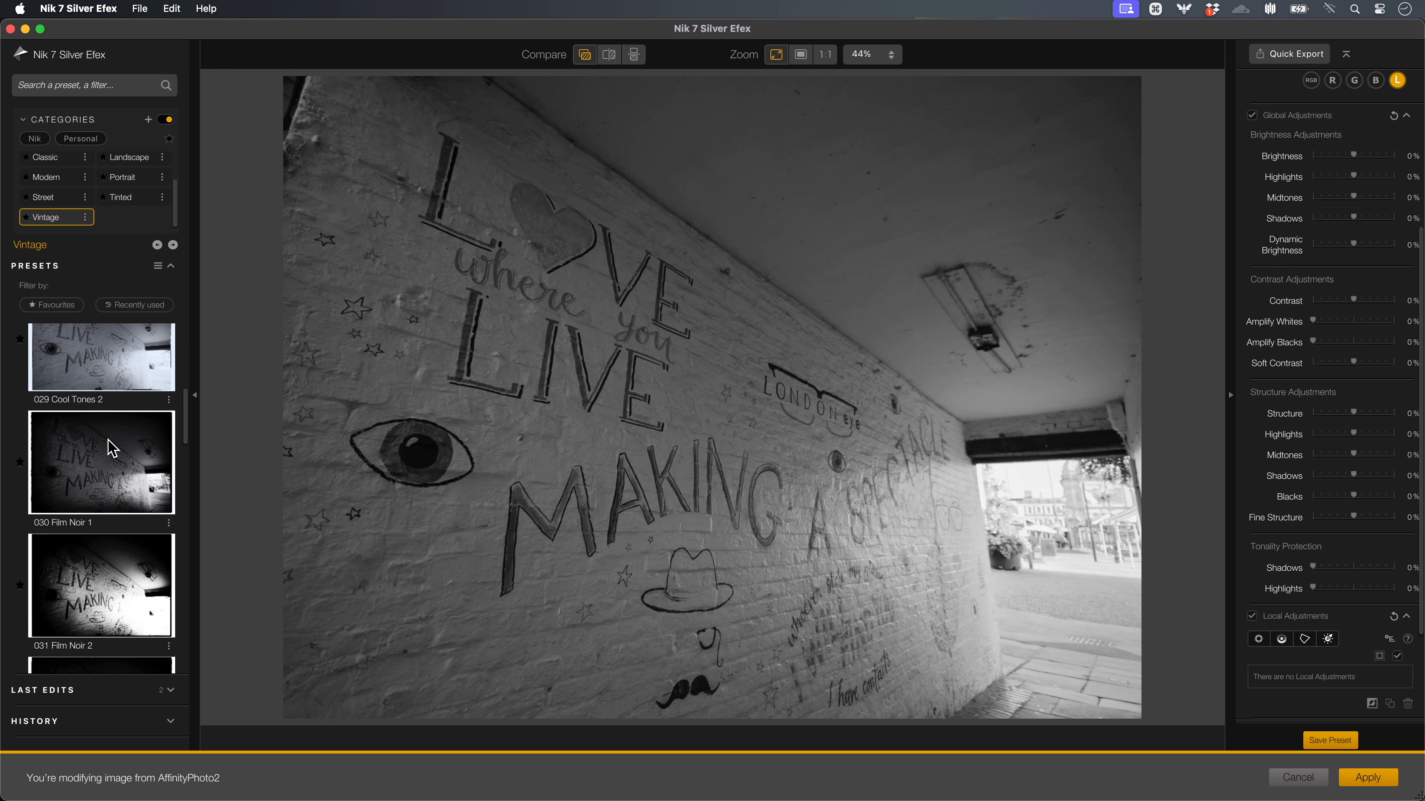
{"action": "left_click", "coordinate": [111, 447]}
{"action": "left_click", "coordinate": [823, 448]}
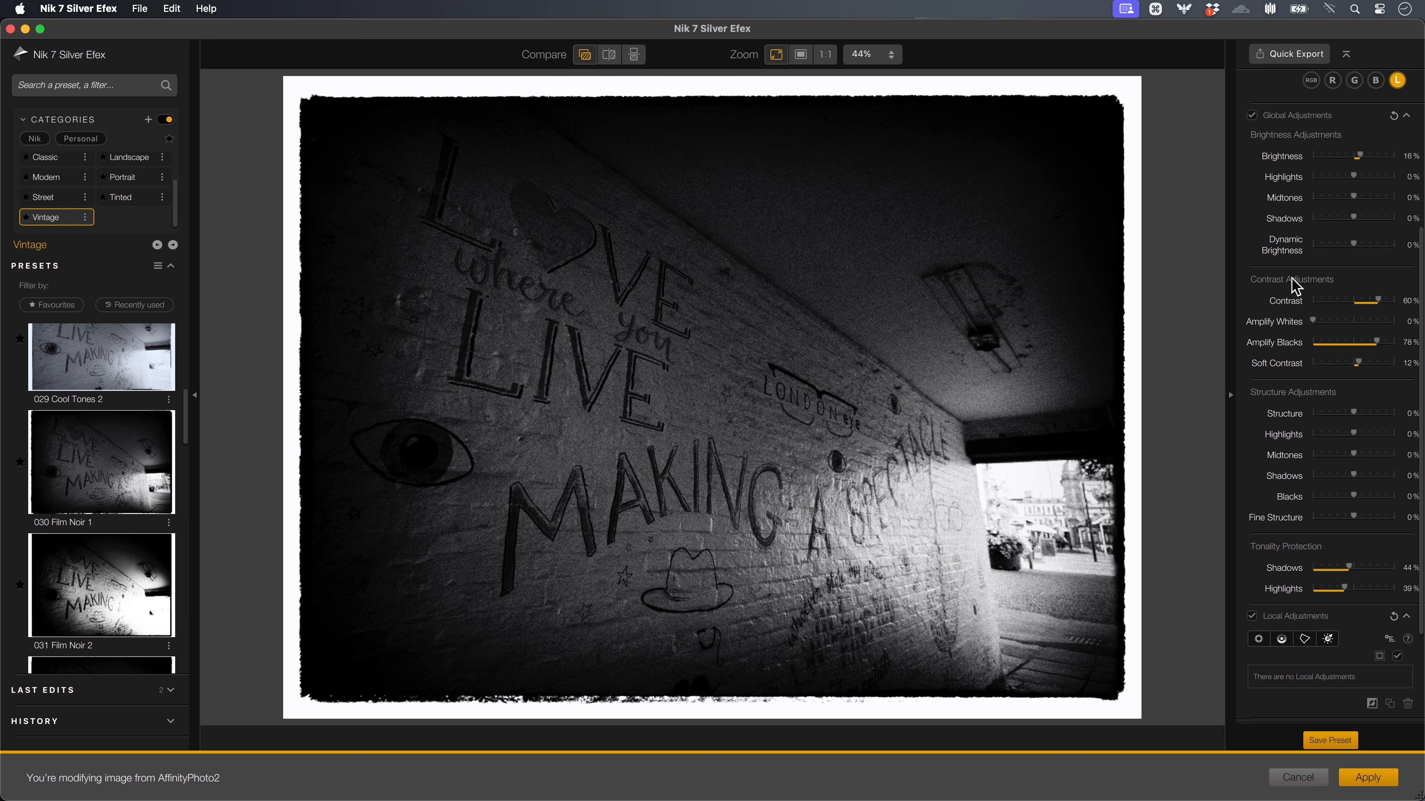
Step: Set the global Dynamic Brightness to 100 %, the brightness Highlights to -100 % and Structure to 75 %
{"action": "left_click_drag", "start_coordinate": [1353, 245], "coordinate": [1393, 247]}
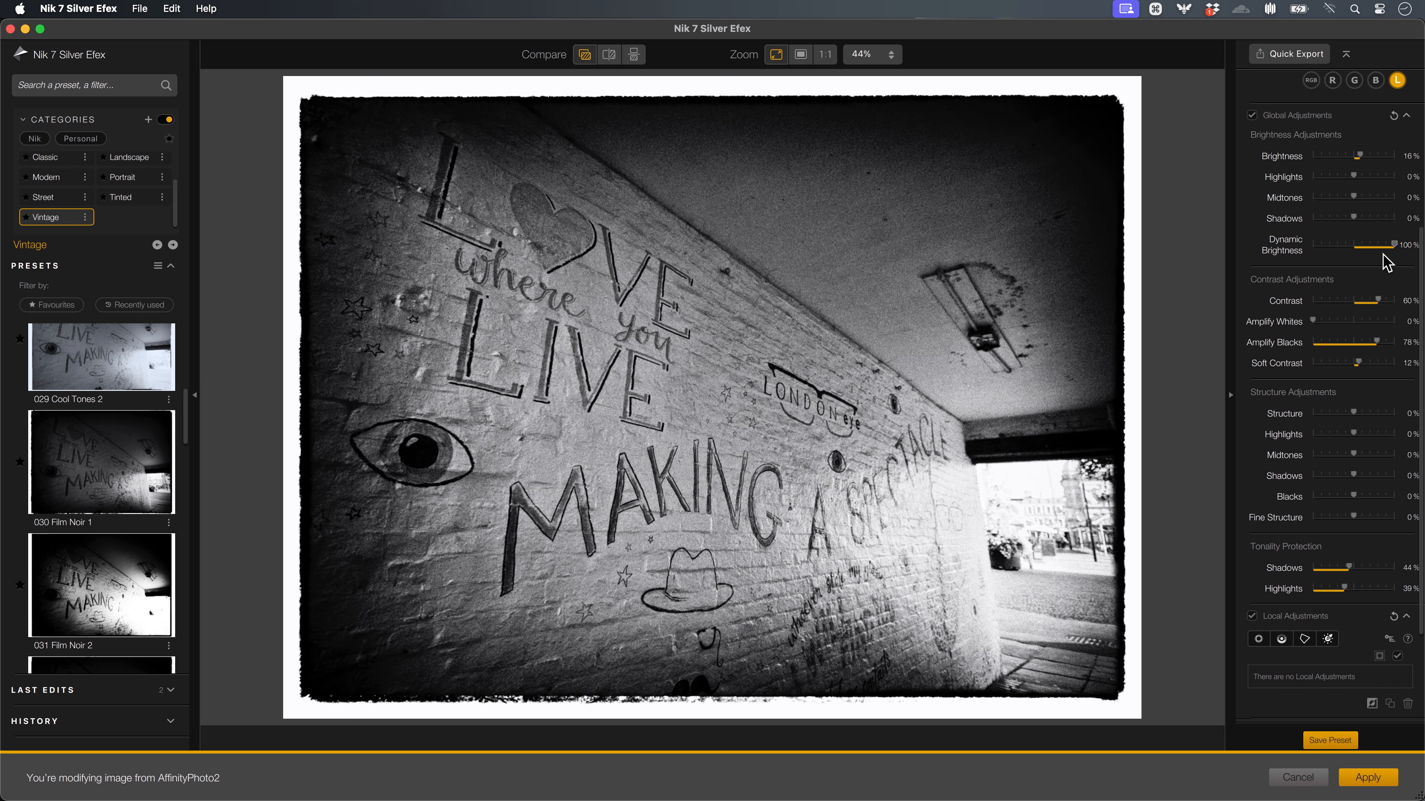
{"action": "left_click_drag", "start_coordinate": [1355, 177], "coordinate": [1314, 177]}
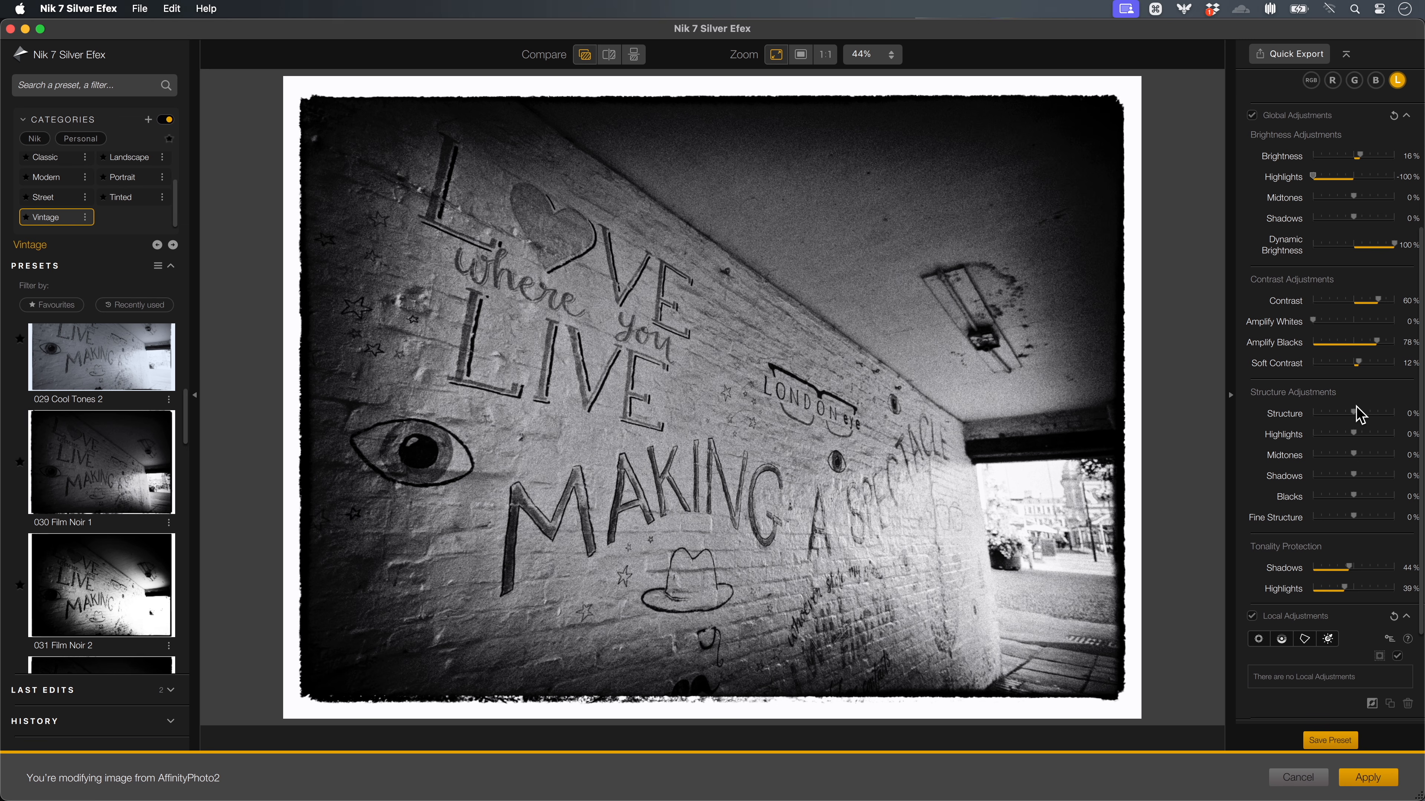
{"action": "left_click_drag", "start_coordinate": [1354, 413], "coordinate": [1384, 414]}
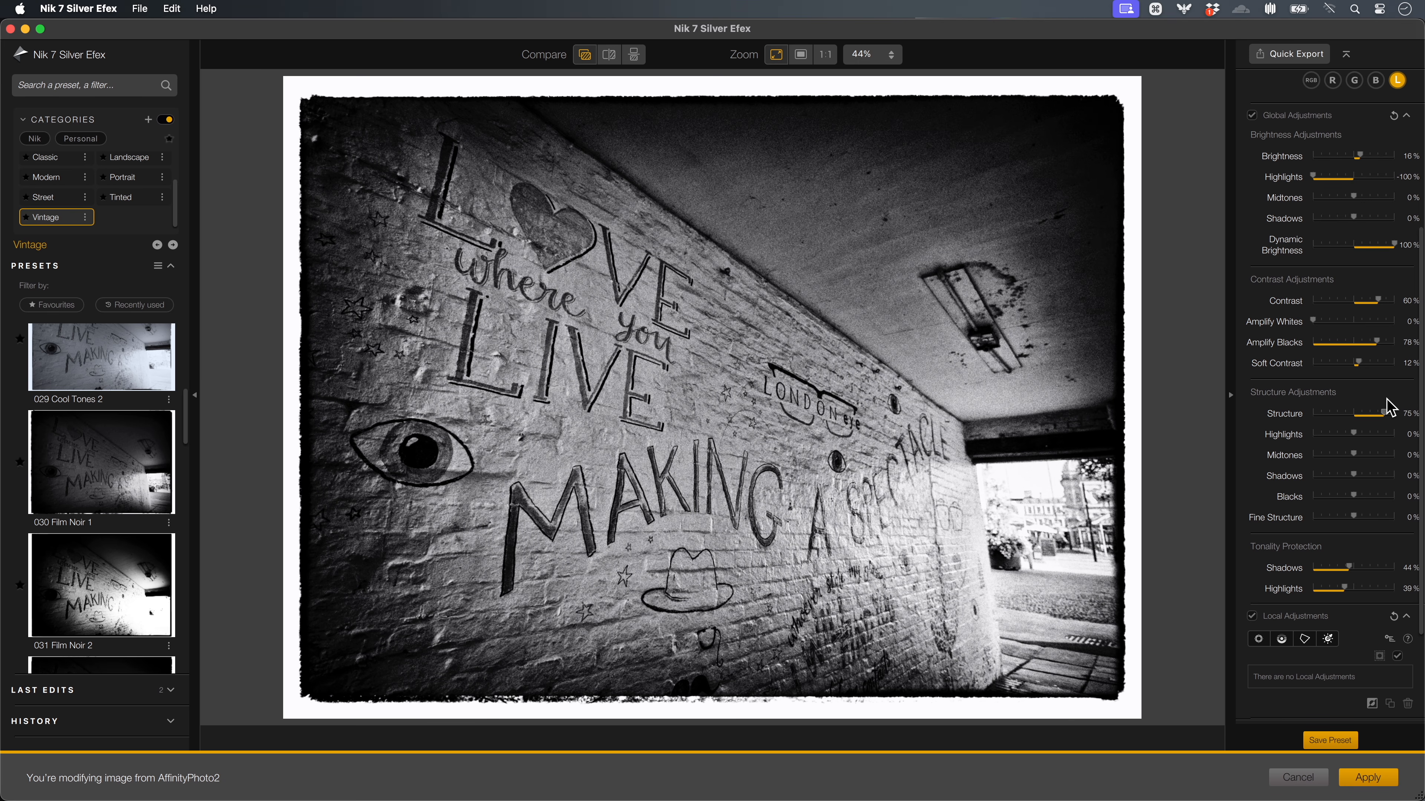
Step: Apply the Silver Efex result to the mural layer and compare the photo with that layer hidden and shown
{"action": "left_click", "coordinate": [1395, 778]}
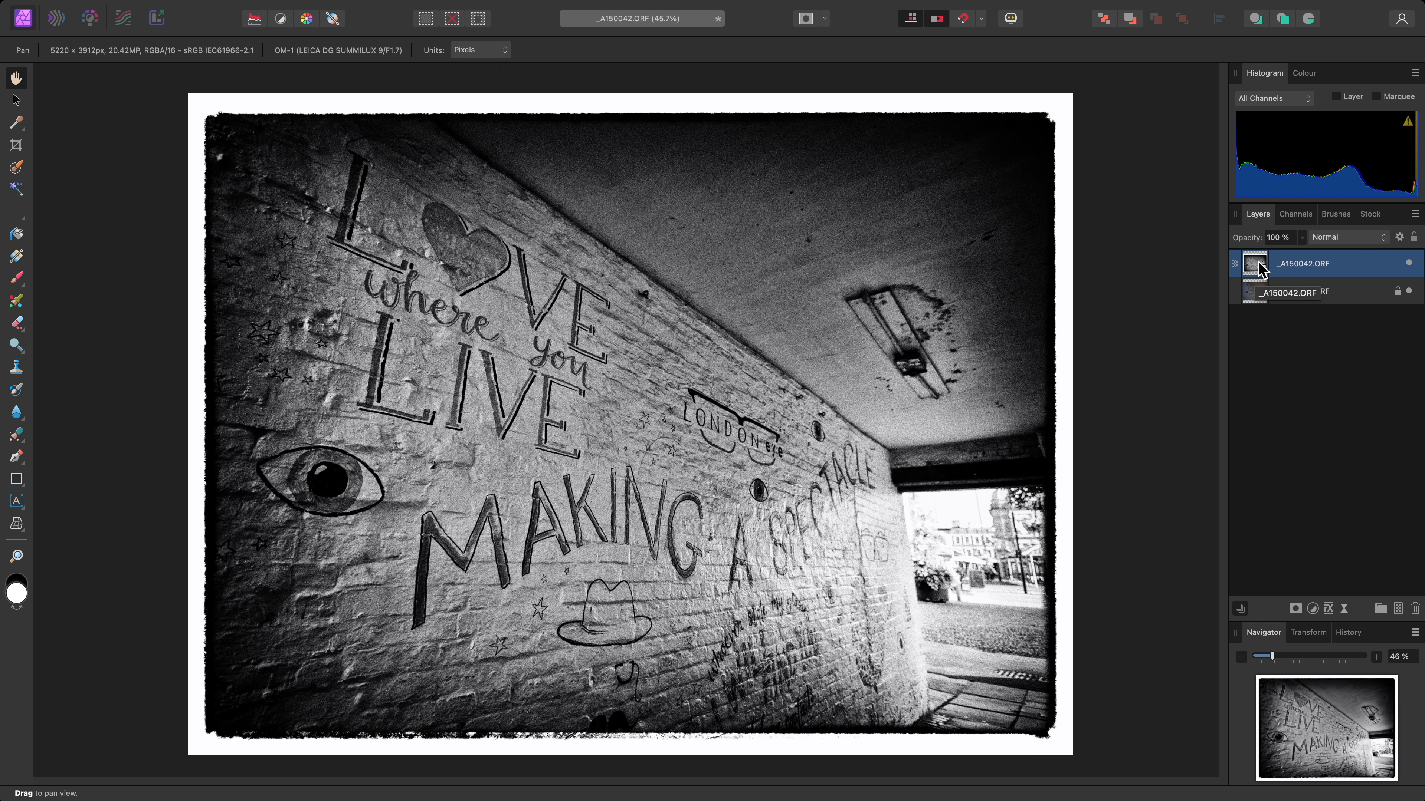
{"action": "left_click", "coordinate": [1407, 264]}
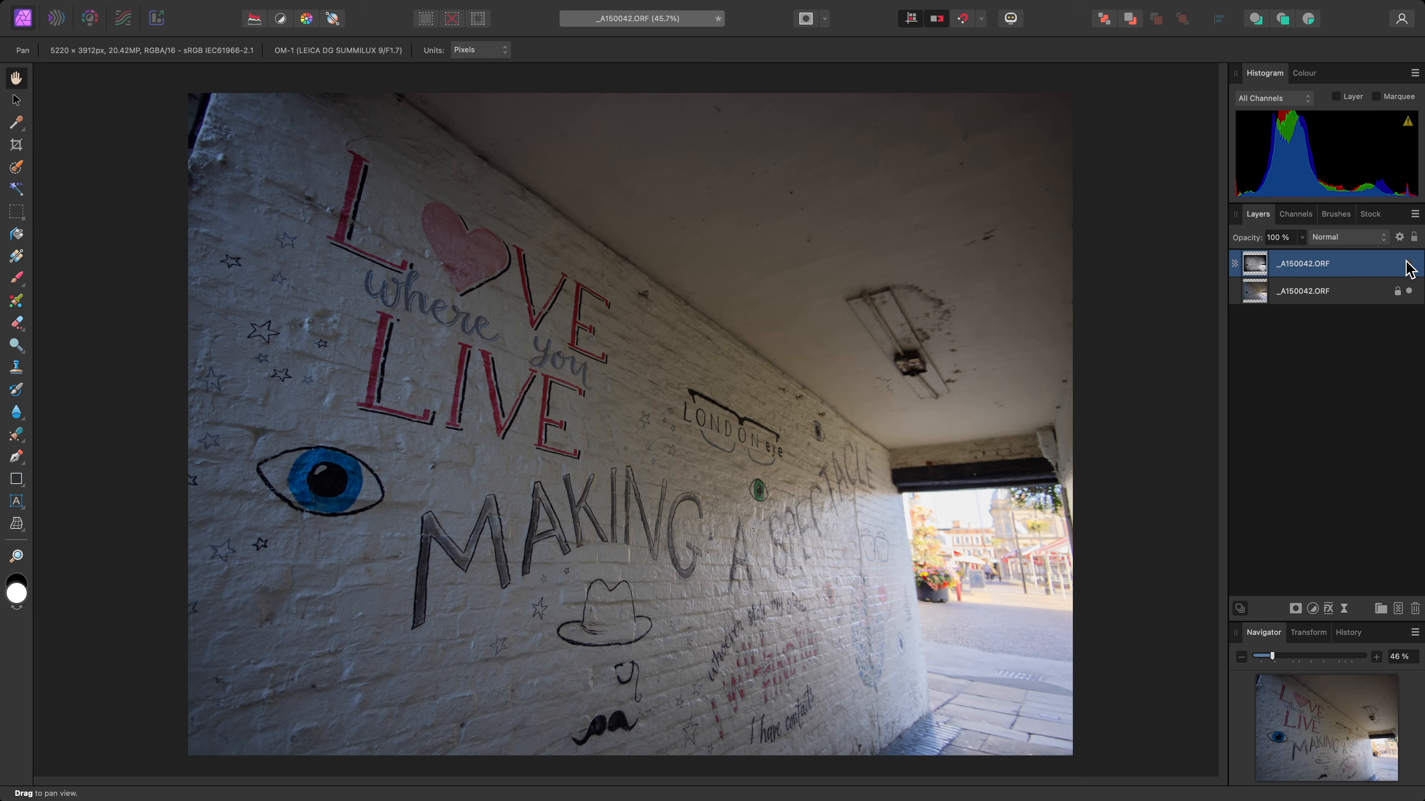
{"action": "left_click", "coordinate": [1409, 264]}
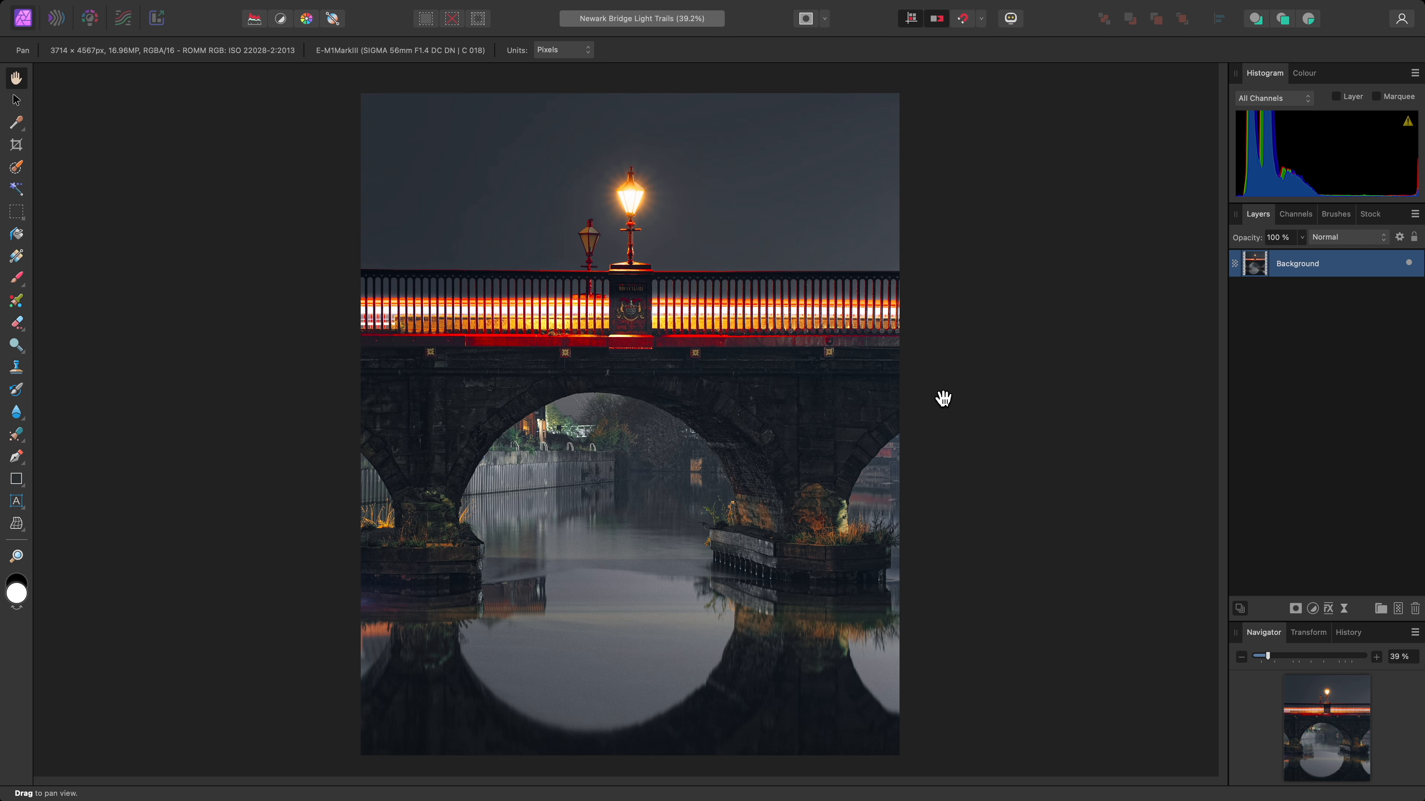
Step: Duplicate the bridge light trails photo's Background layer and open the copy in Nik 7 Analog Efex
{"action": "key", "text": "super+j"}
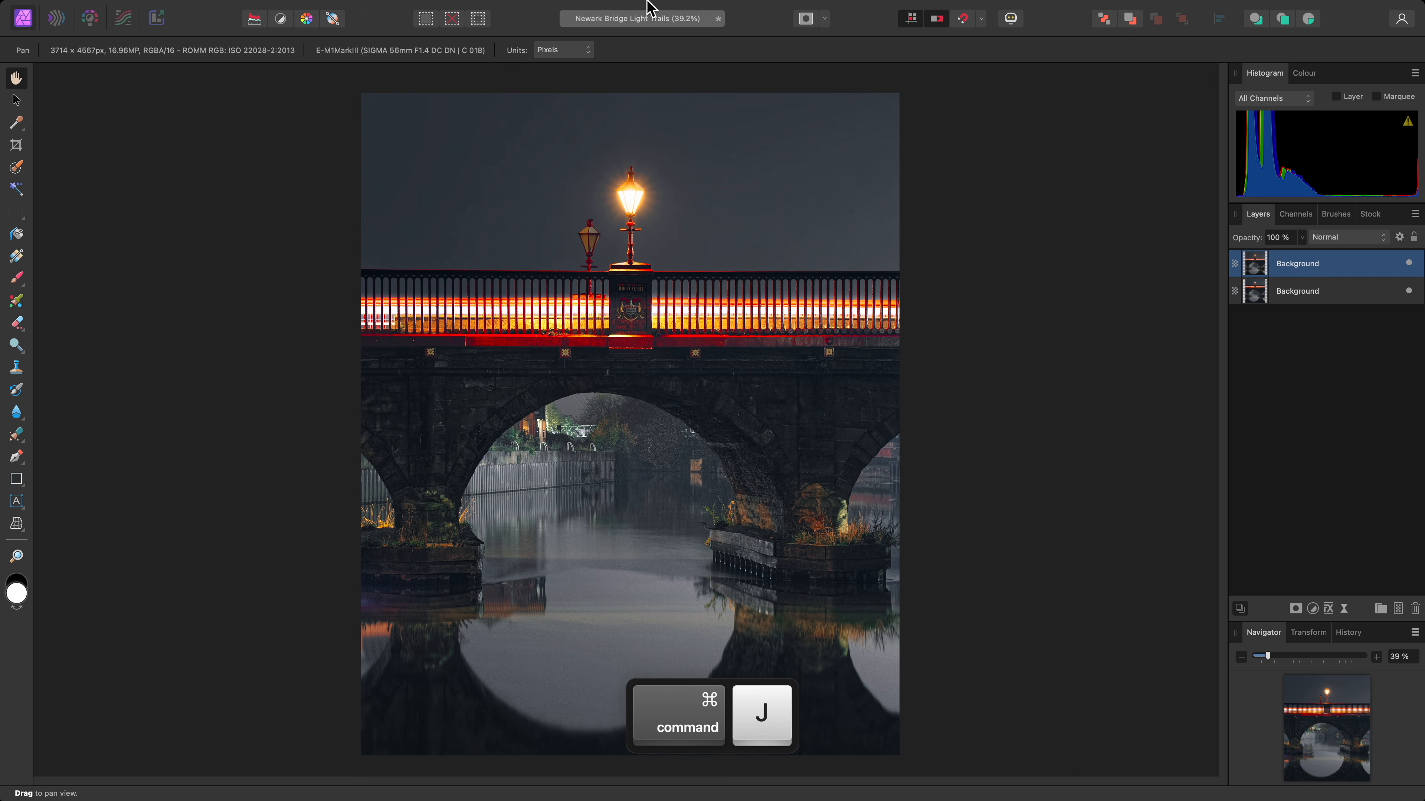
{"action": "mouse_move", "coordinate": [651, 7]}
{"action": "left_click", "coordinate": [438, 8]}
{"action": "mouse_move", "coordinate": [531, 234]}
{"action": "mouse_move", "coordinate": [645, 234]}
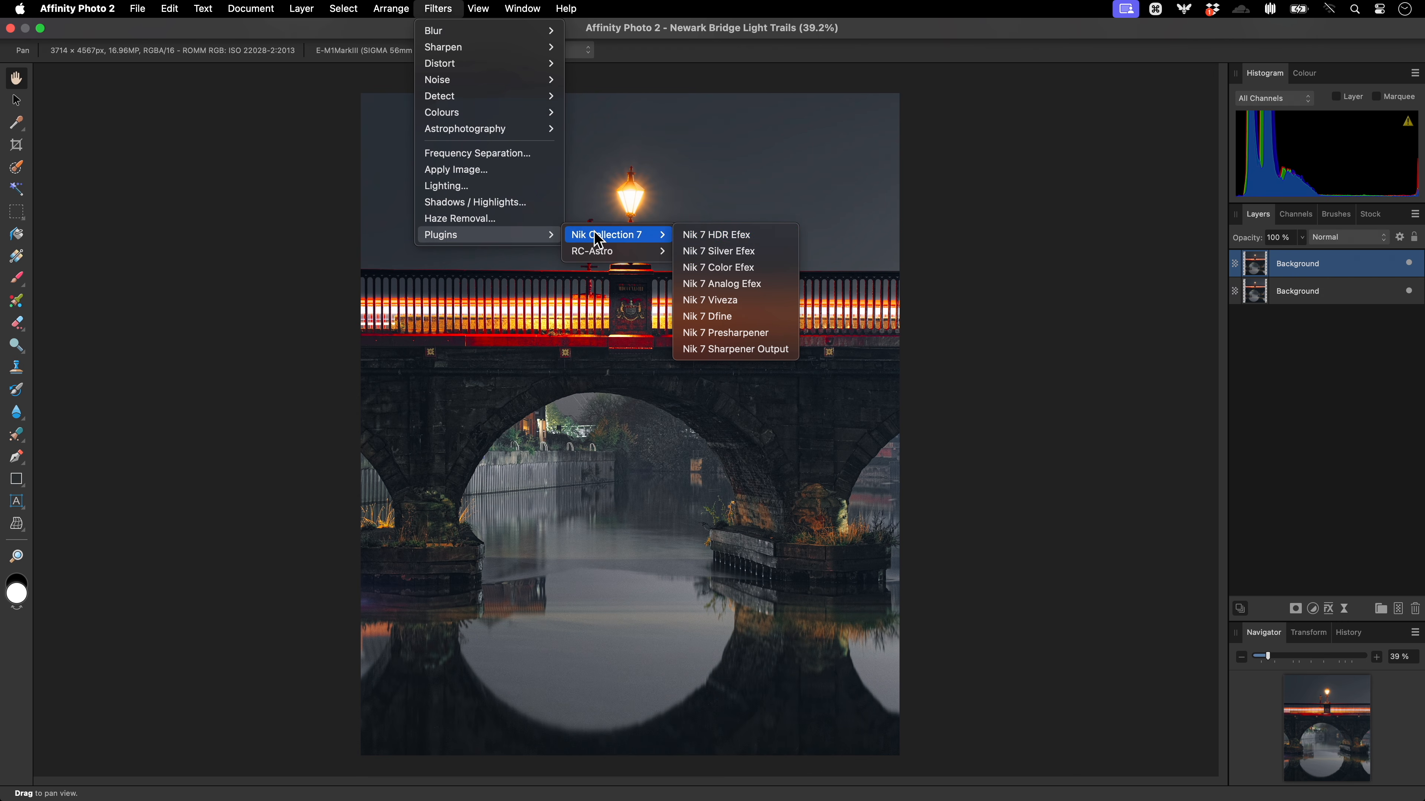
{"action": "left_click", "coordinate": [776, 285]}
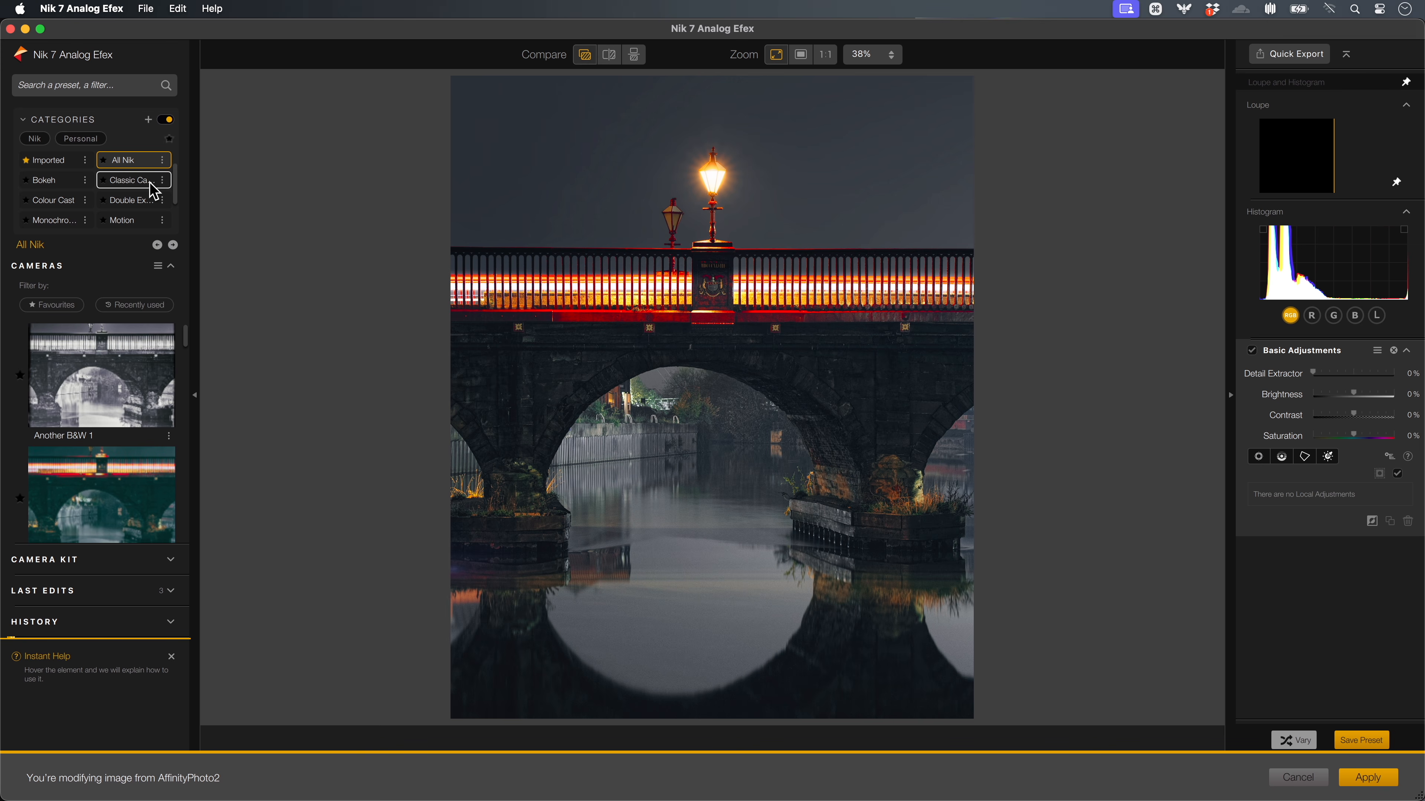
Step: Choose the Classic Camera 3 preset from the Classic Camera category for the bridge photo
{"action": "left_click", "coordinate": [147, 183]}
{"action": "left_click_drag", "start_coordinate": [190, 329], "coordinate": [184, 394]}
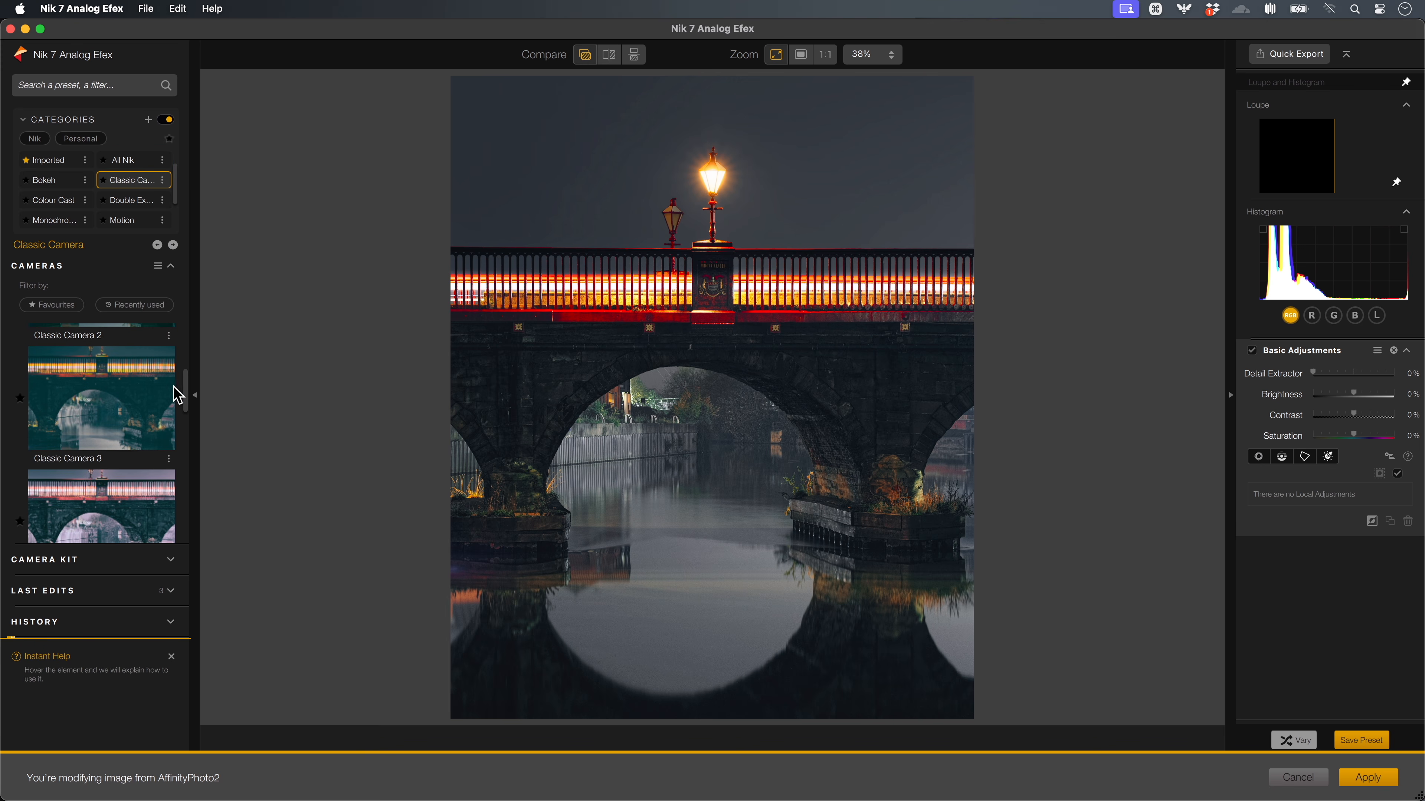
{"action": "left_click", "coordinate": [140, 407]}
{"action": "left_click", "coordinate": [823, 448]}
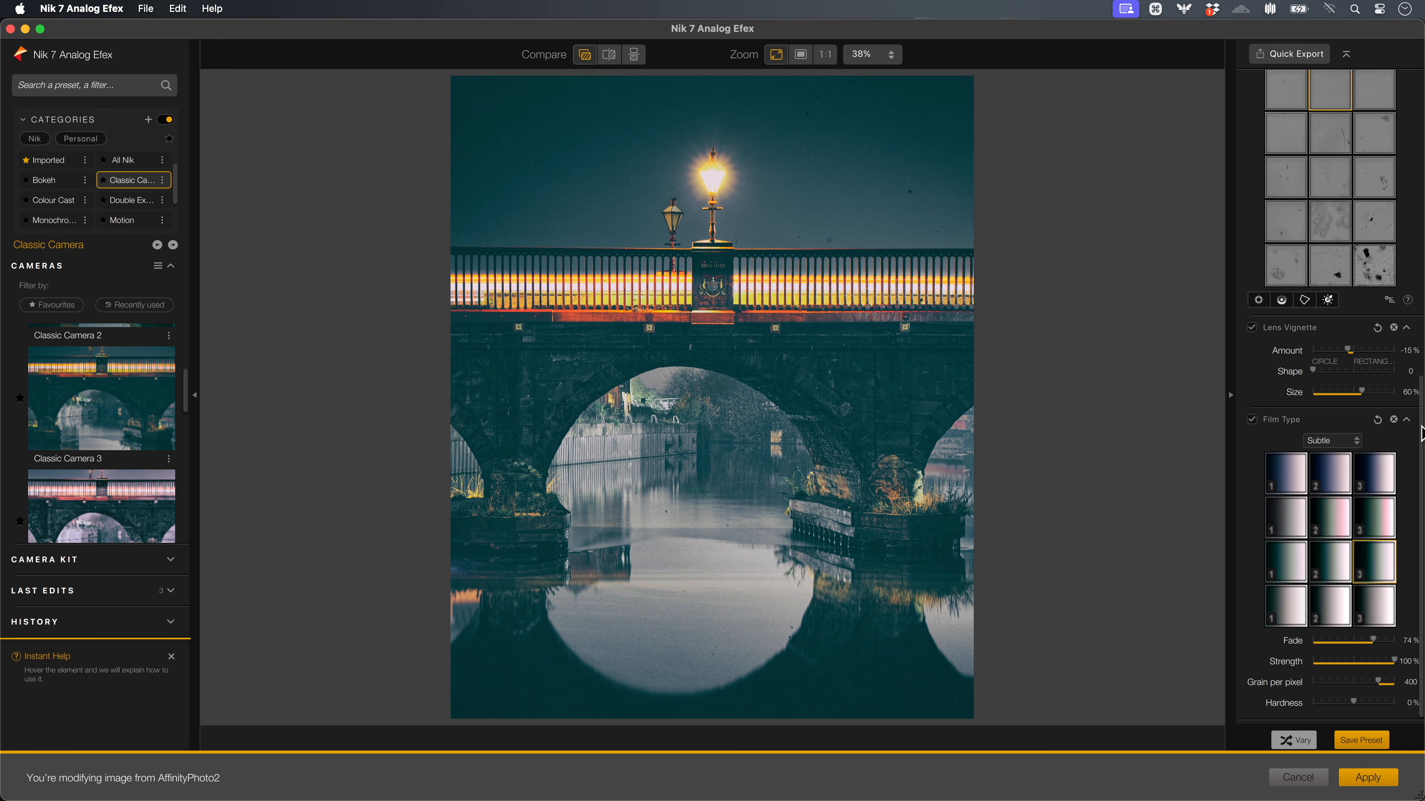
Step: Set the Detail Extractor to 34 % and apply the Analog Efex look to the bridge layer
{"action": "left_click_drag", "start_coordinate": [1423, 435], "coordinate": [1420, 147]}
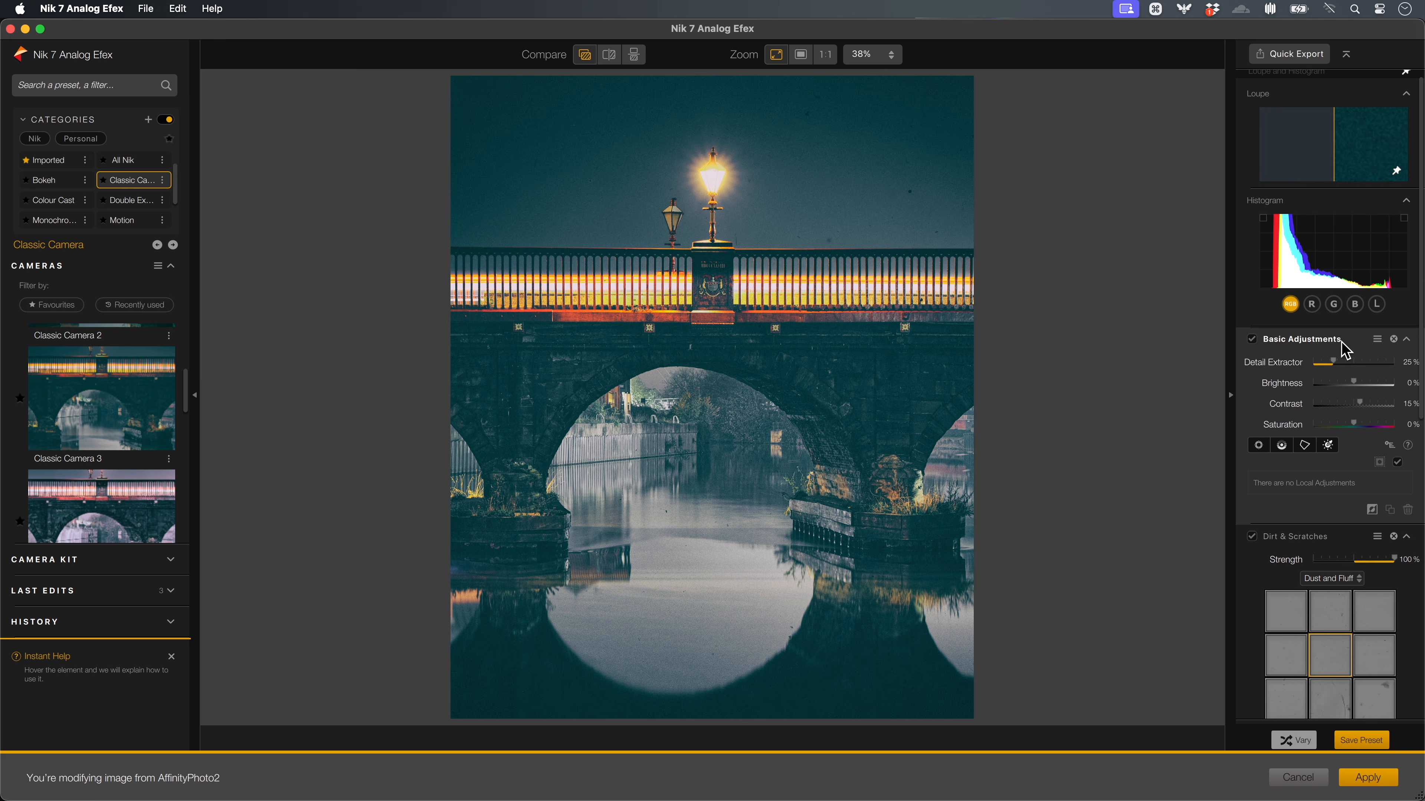
{"action": "left_click", "coordinate": [1337, 364]}
{"action": "left_click_drag", "start_coordinate": [1337, 363], "coordinate": [1341, 365]}
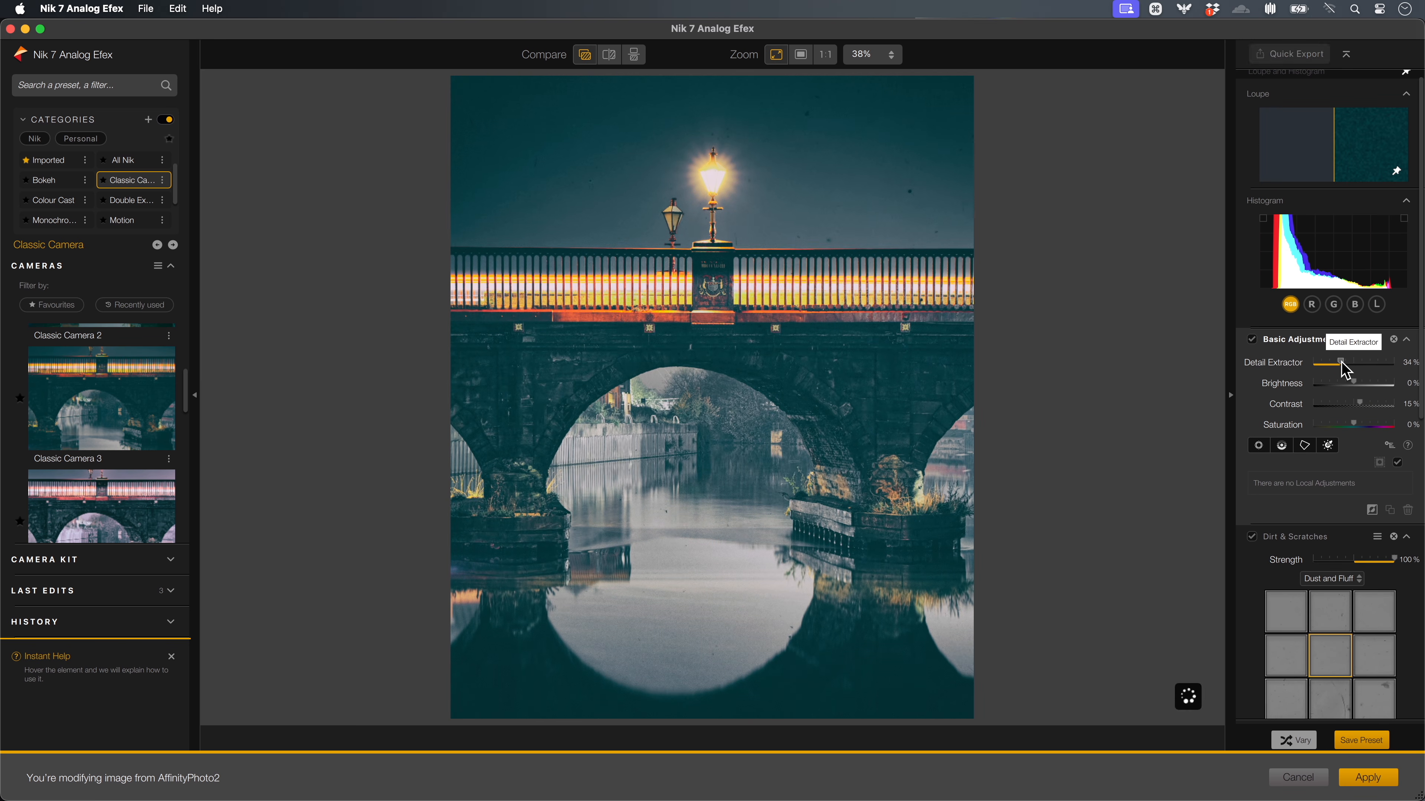
{"action": "left_click", "coordinate": [1390, 774]}
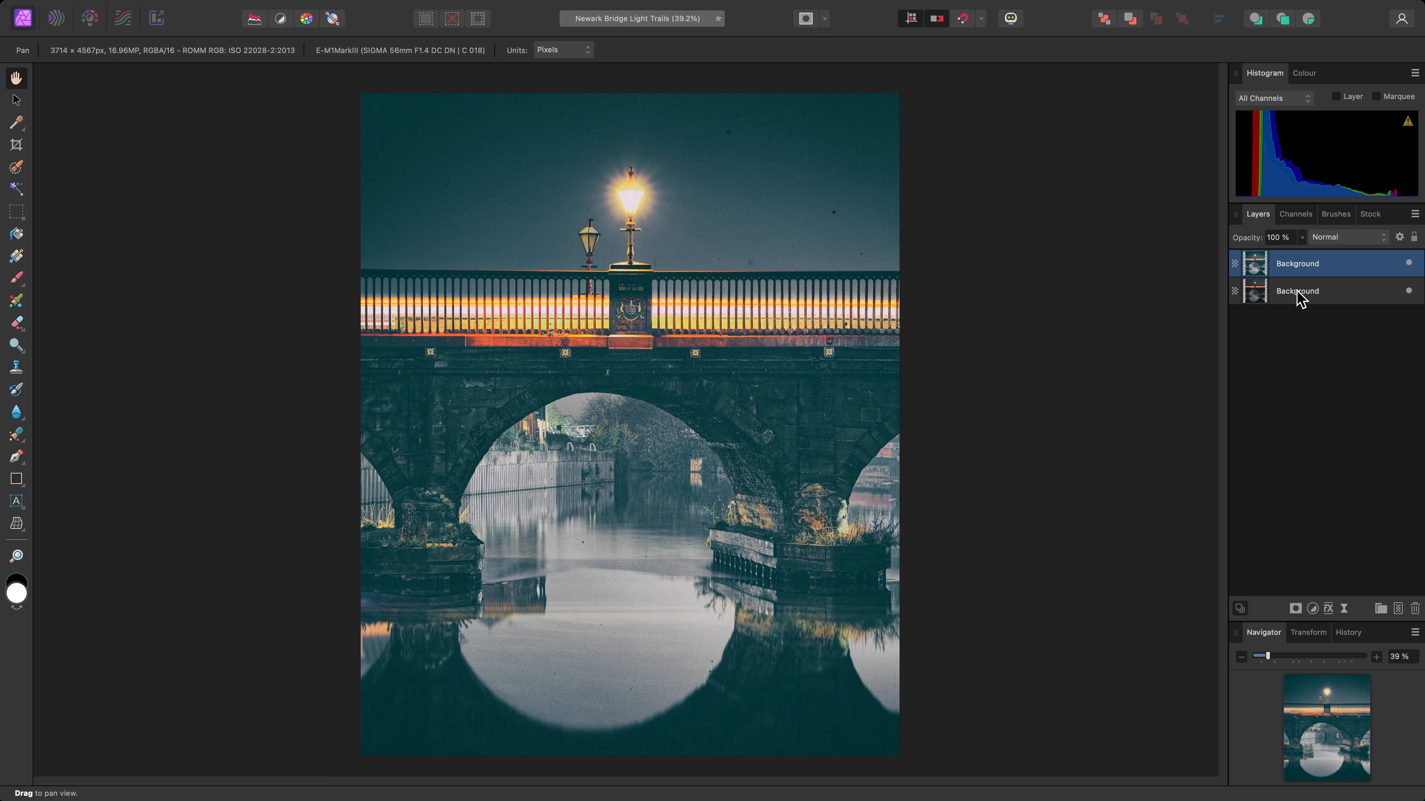
Step: Fade out the filtered layer's highlights with a Master source range of 0 % output at 100 % input, and hide the layer for comparison
{"action": "left_click", "coordinate": [1400, 238]}
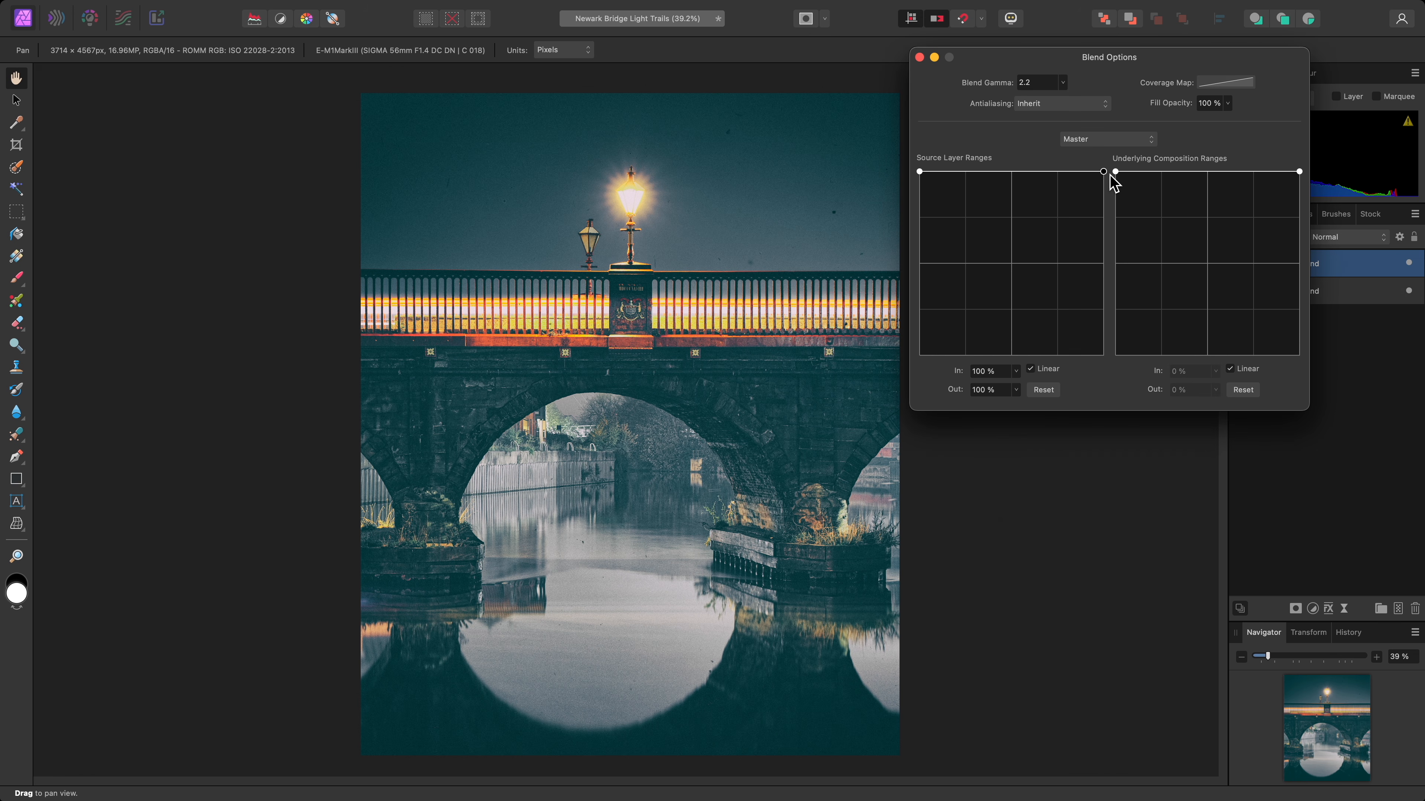
{"action": "left_click_drag", "start_coordinate": [1104, 171], "coordinate": [1115, 361]}
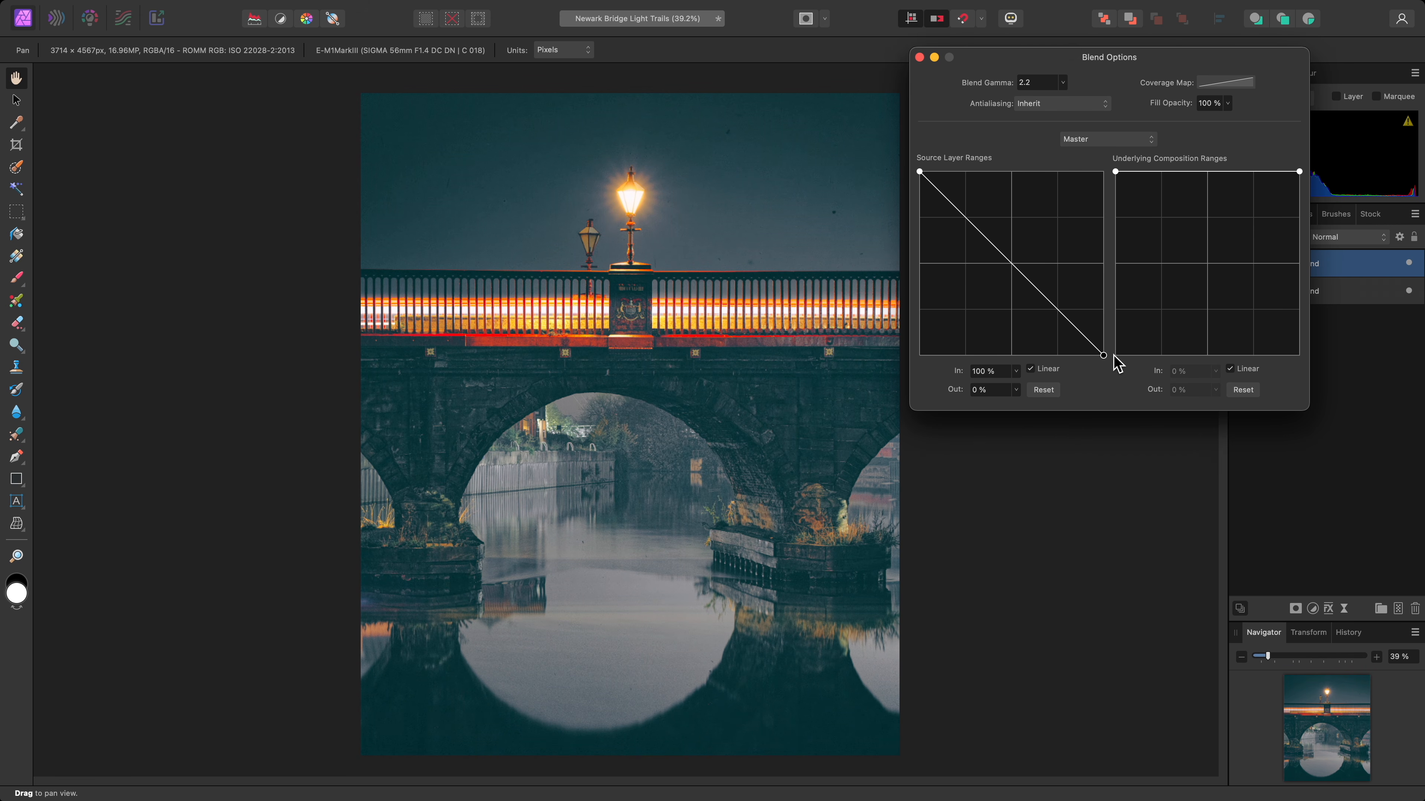
{"action": "left_click", "coordinate": [919, 57]}
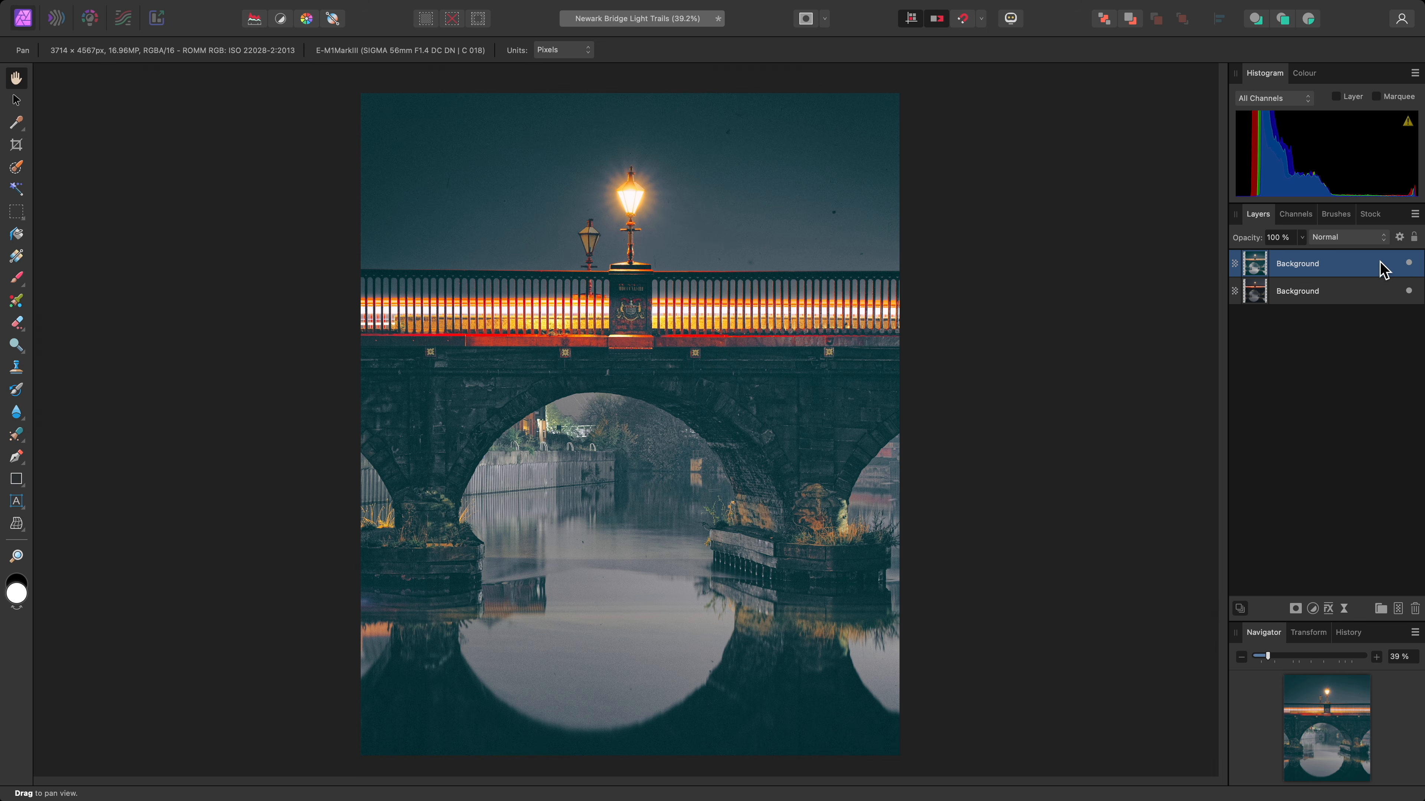
{"action": "left_click", "coordinate": [1409, 263]}
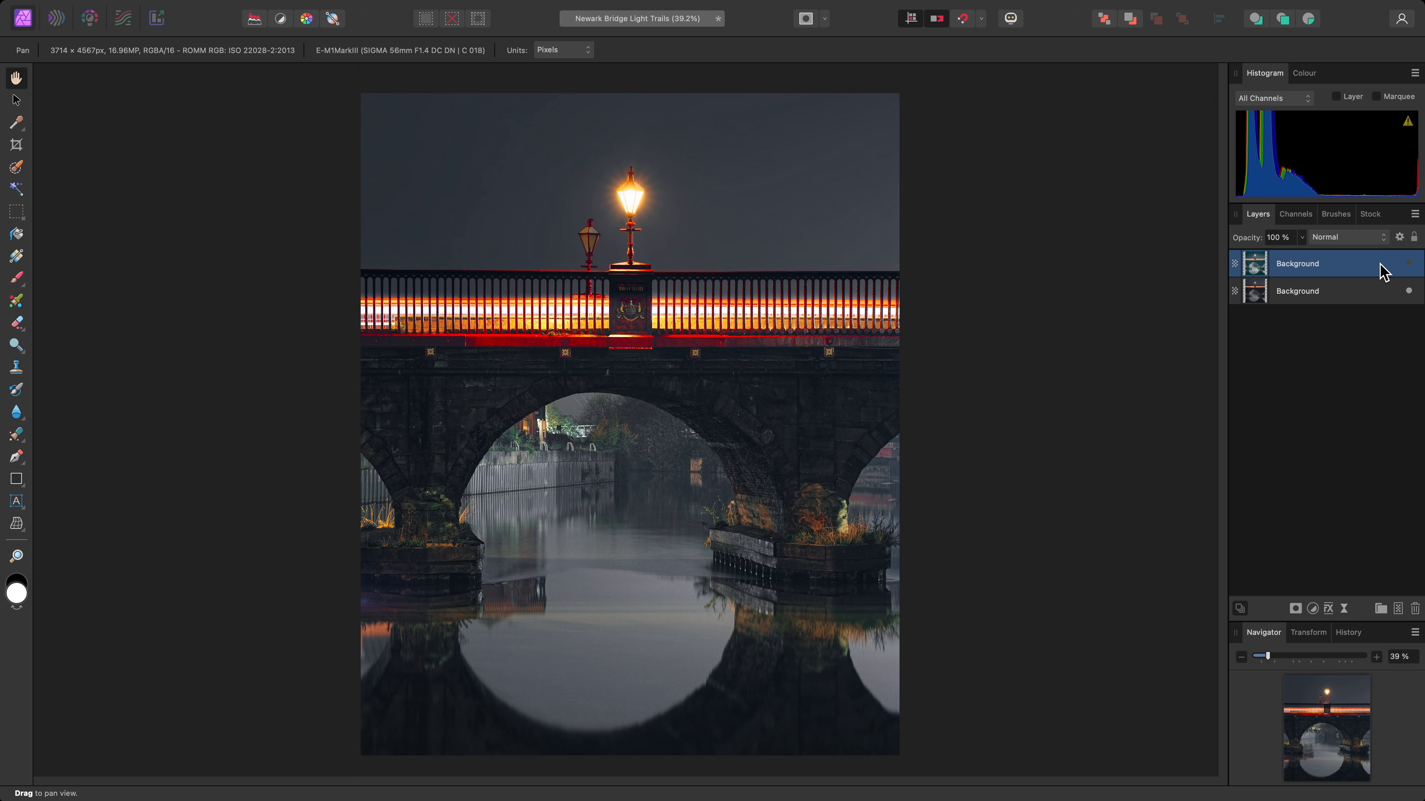
Step: Show the Analog Efex filtered layer of the bridge photo again
{"action": "left_click", "coordinate": [1408, 263]}
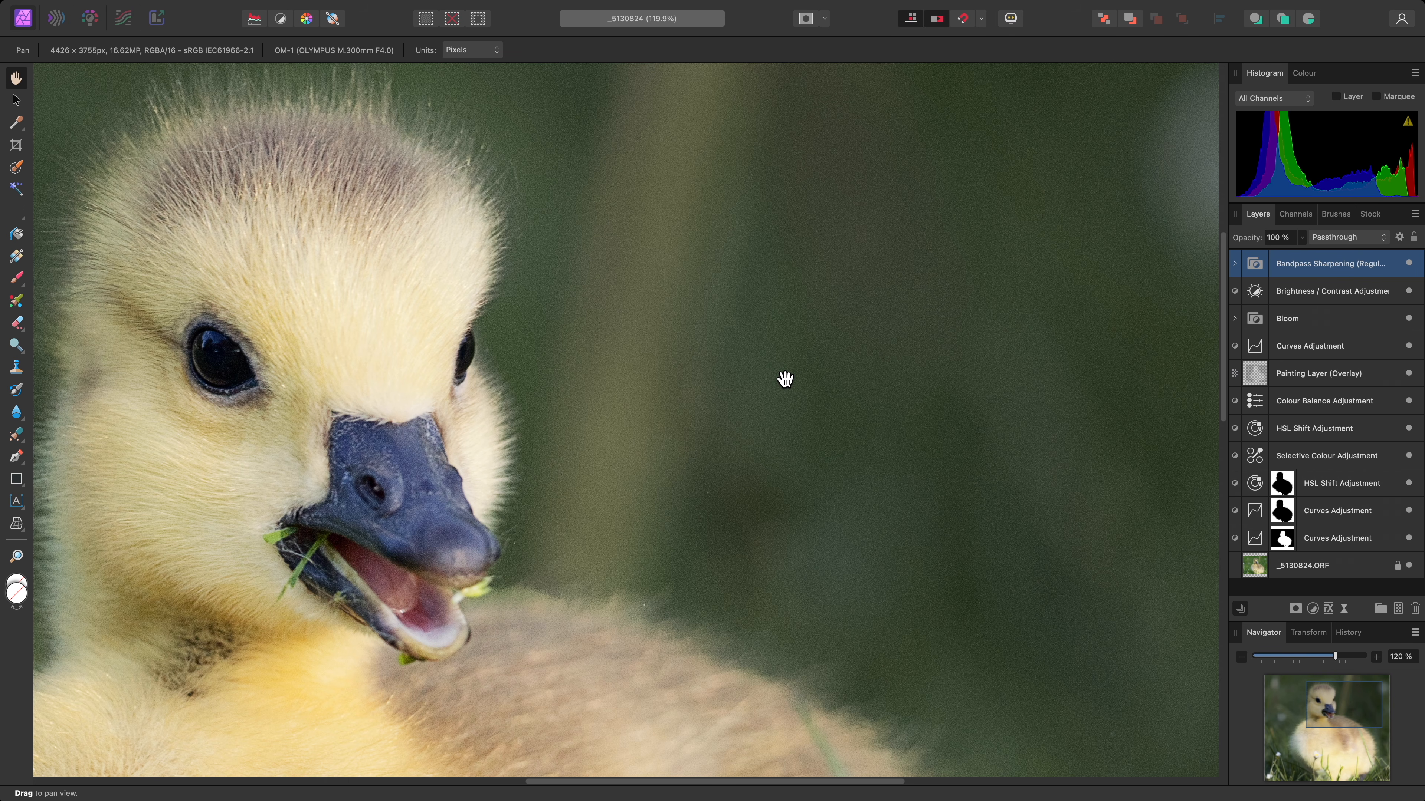
Step: Hide the duckling photo's Bandpass Sharpening group and merge the visible layers into a pixel layer above the Brightness / Contrast adjustment
{"action": "scroll", "coordinate": [791, 377], "scroll_direction": "up", "scroll_amount": 10}
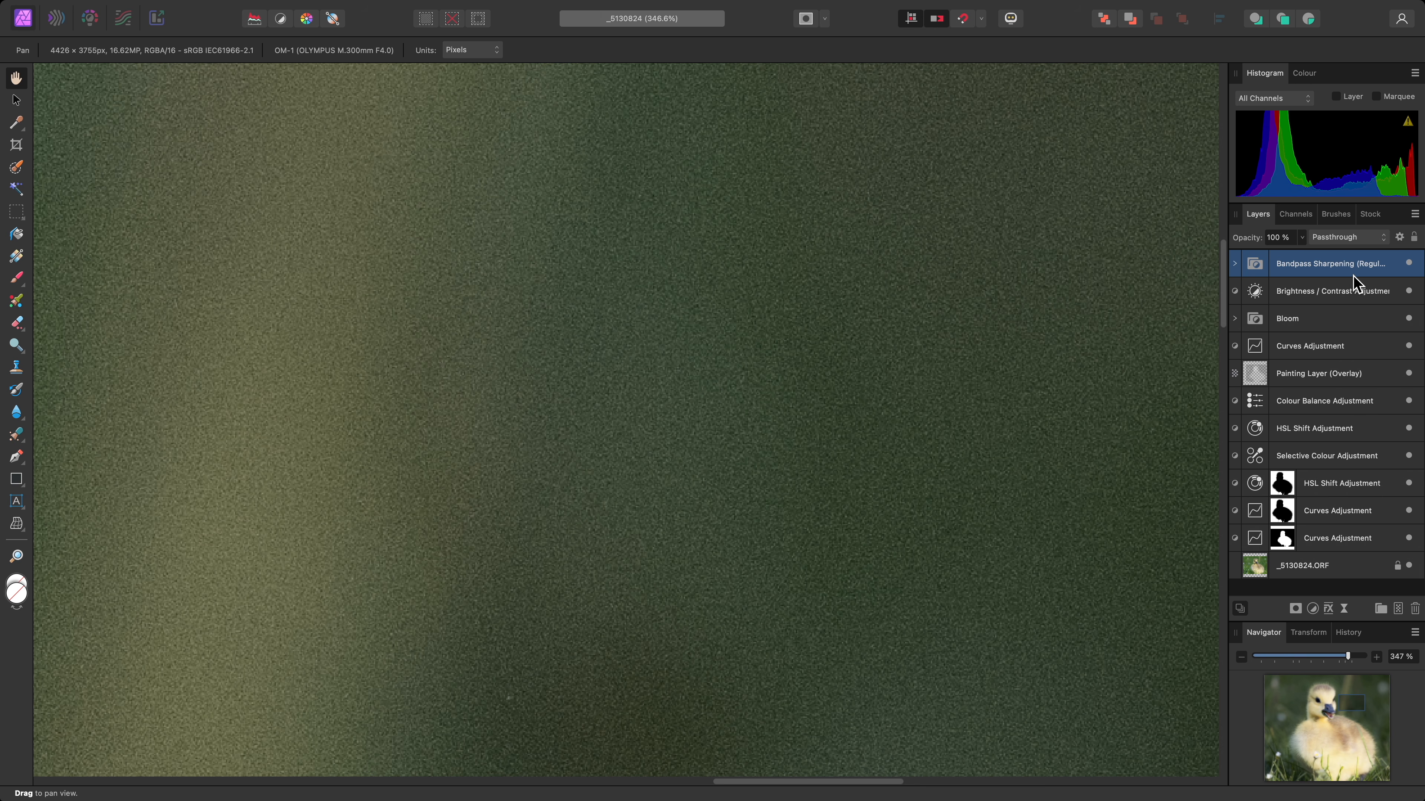
{"action": "left_click", "coordinate": [1407, 263]}
{"action": "left_click", "coordinate": [1371, 292]}
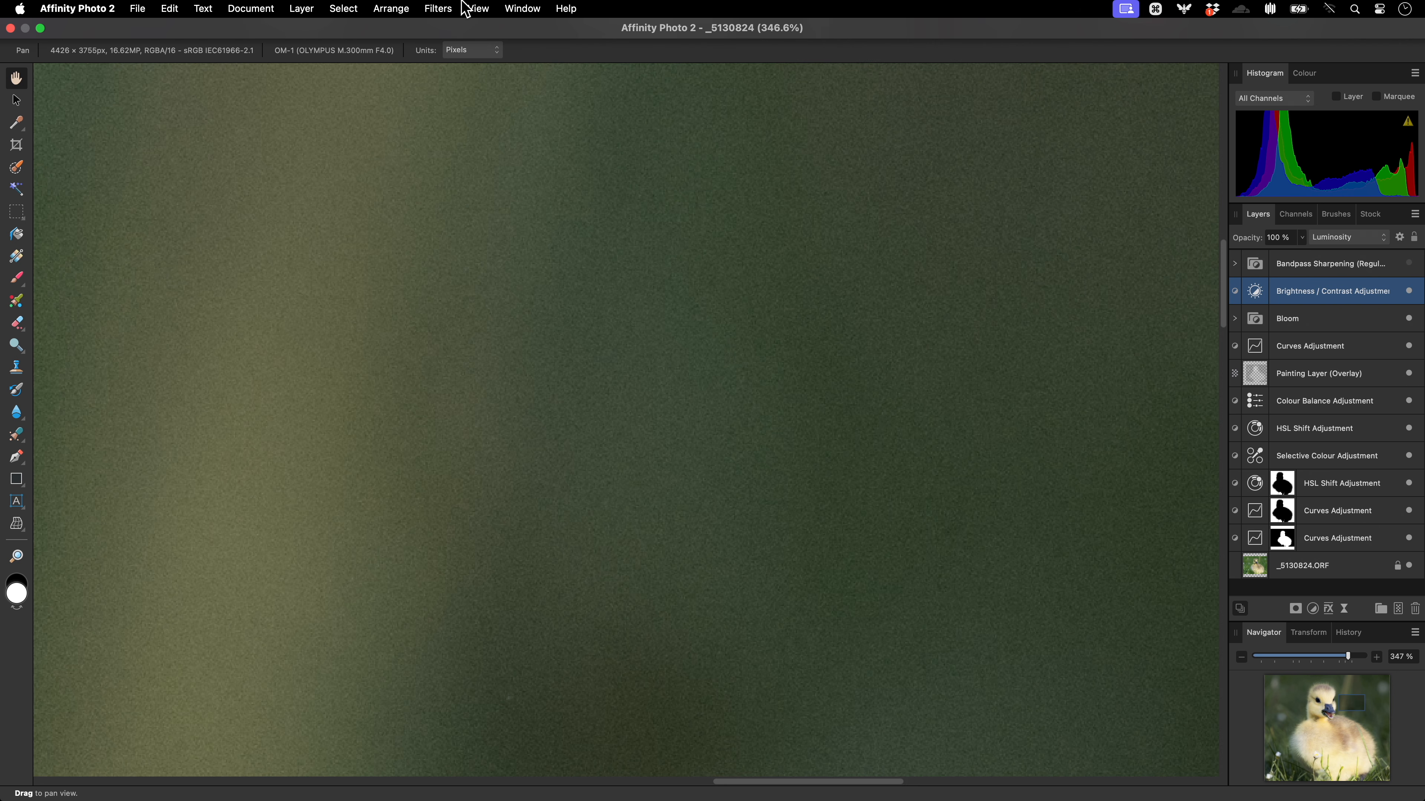
{"action": "left_click", "coordinate": [309, 11]}
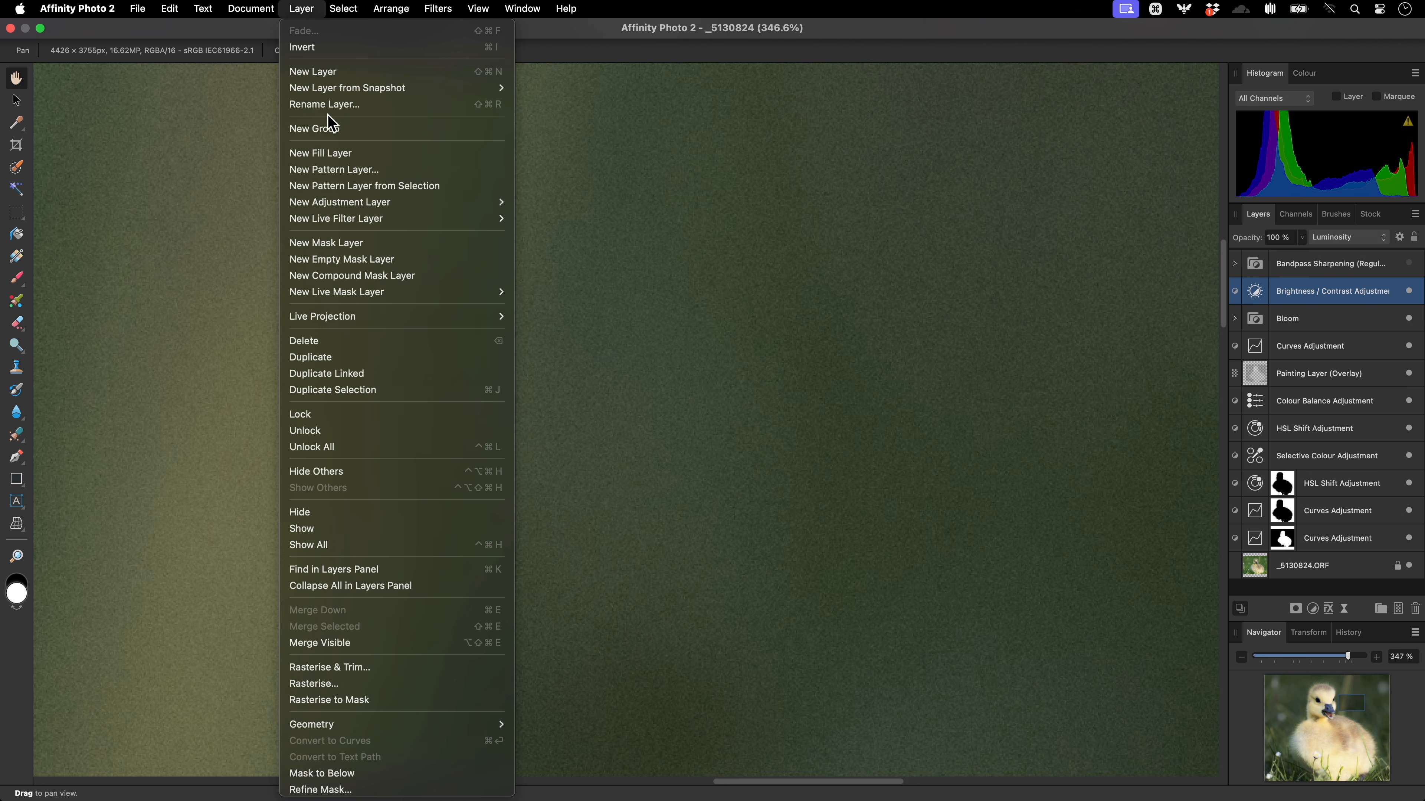
{"action": "left_click", "coordinate": [432, 643]}
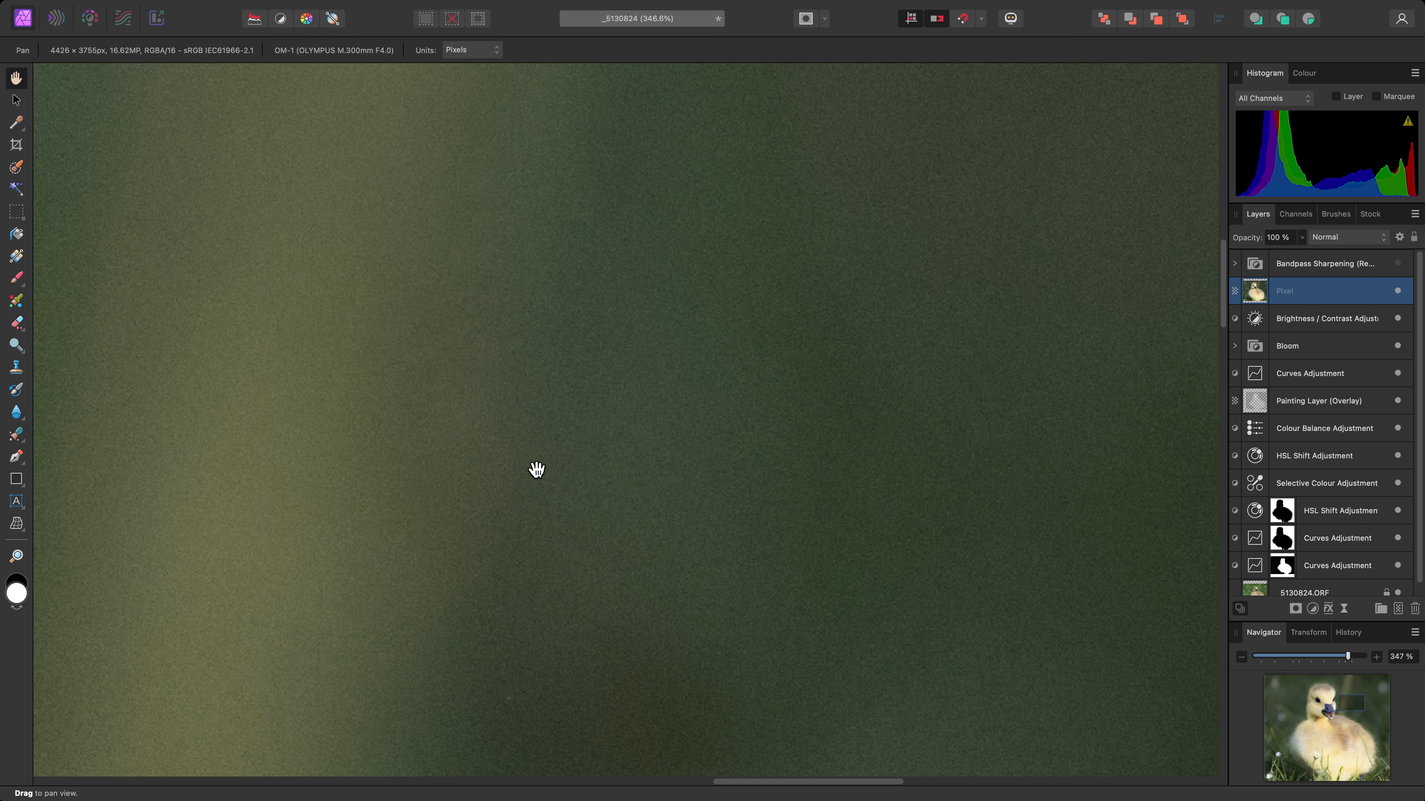
Step: Open the merged duckling pixel layer in Nik 7 Dfine
{"action": "left_click", "coordinate": [458, 10]}
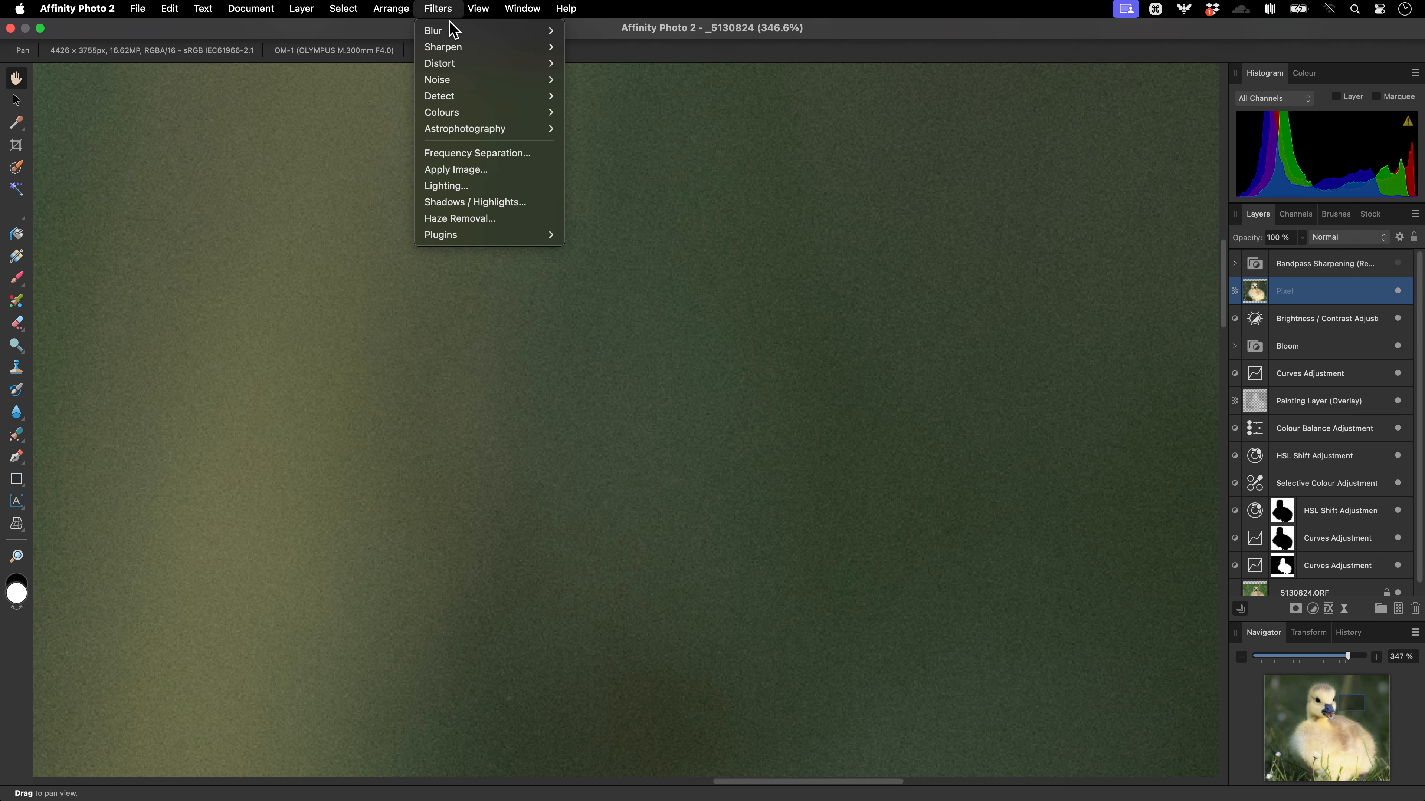
{"action": "mouse_move", "coordinate": [542, 242]}
{"action": "mouse_move", "coordinate": [645, 235]}
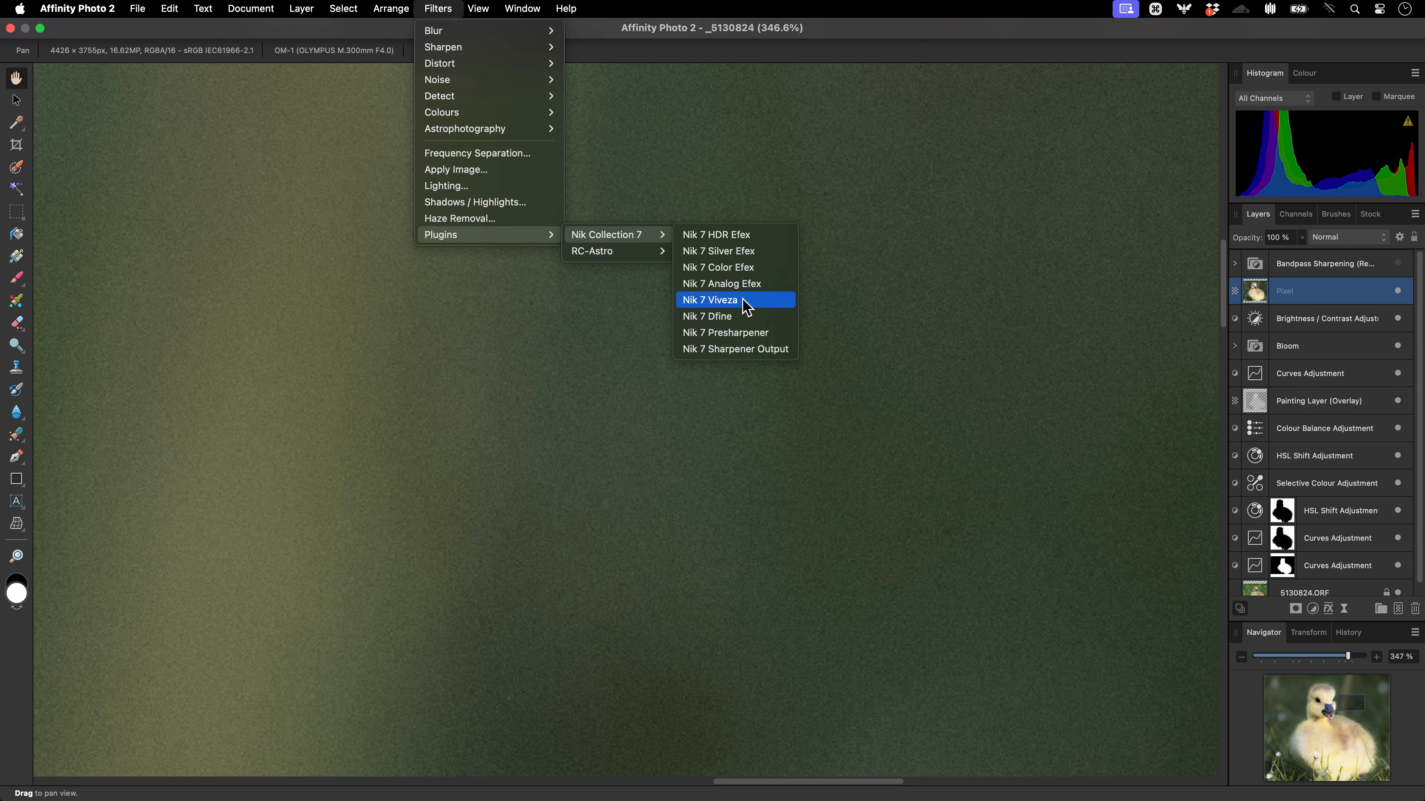
{"action": "left_click", "coordinate": [745, 317]}
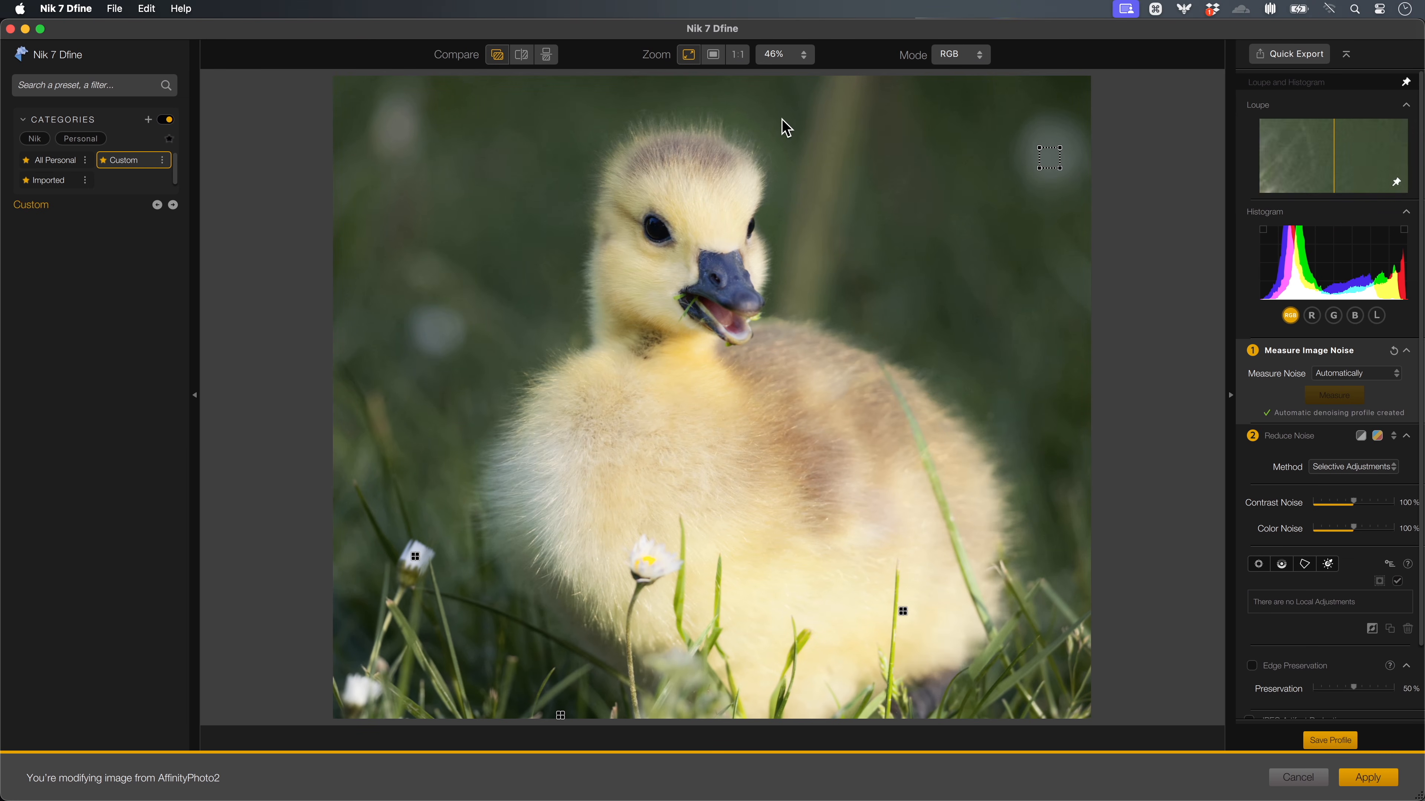
Step: Try Contrast Noise at 200 % and compare the duckling's eye and background before and after at 300 % zoom
{"action": "left_click", "coordinate": [802, 55]}
{"action": "left_click", "coordinate": [787, 200]}
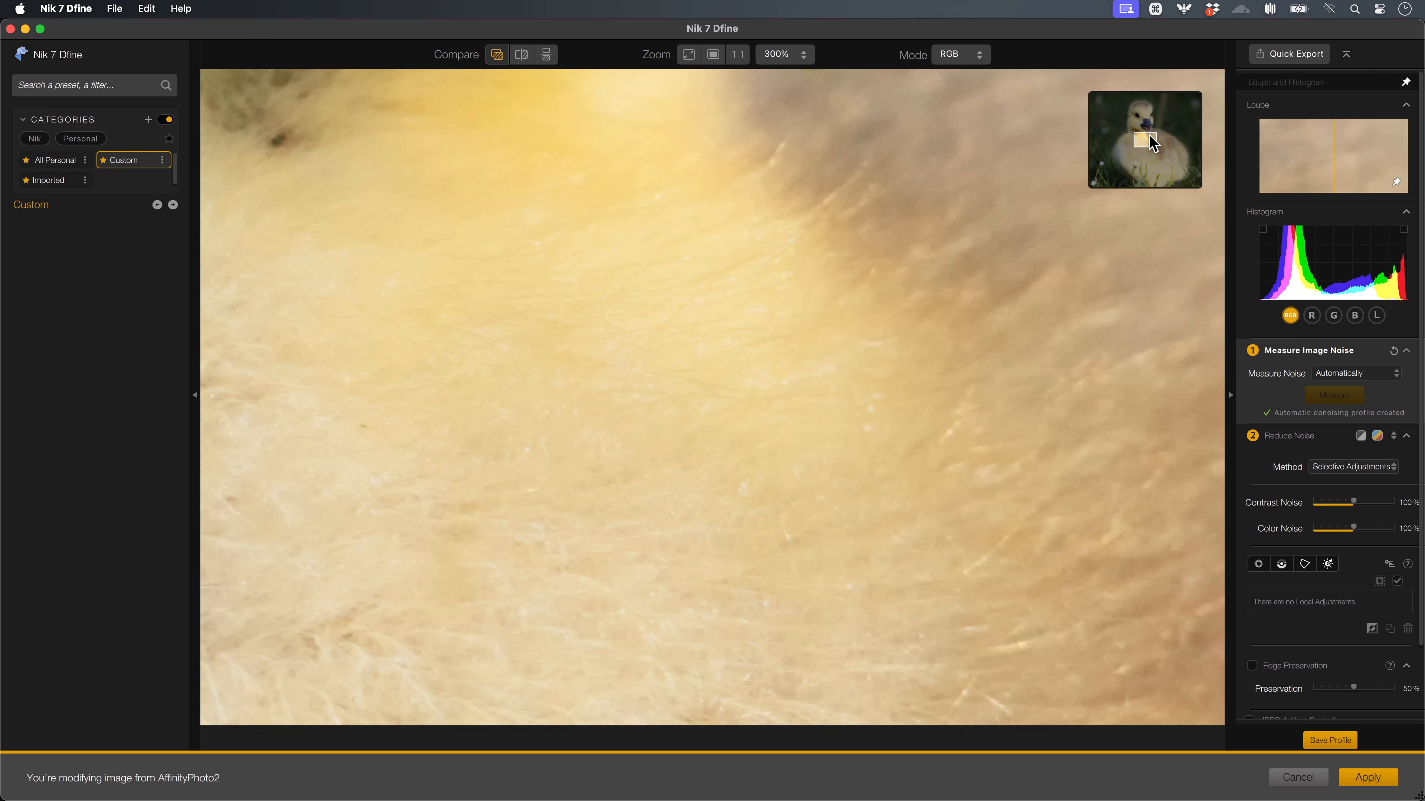
{"action": "left_click_drag", "start_coordinate": [1151, 141], "coordinate": [1155, 114]}
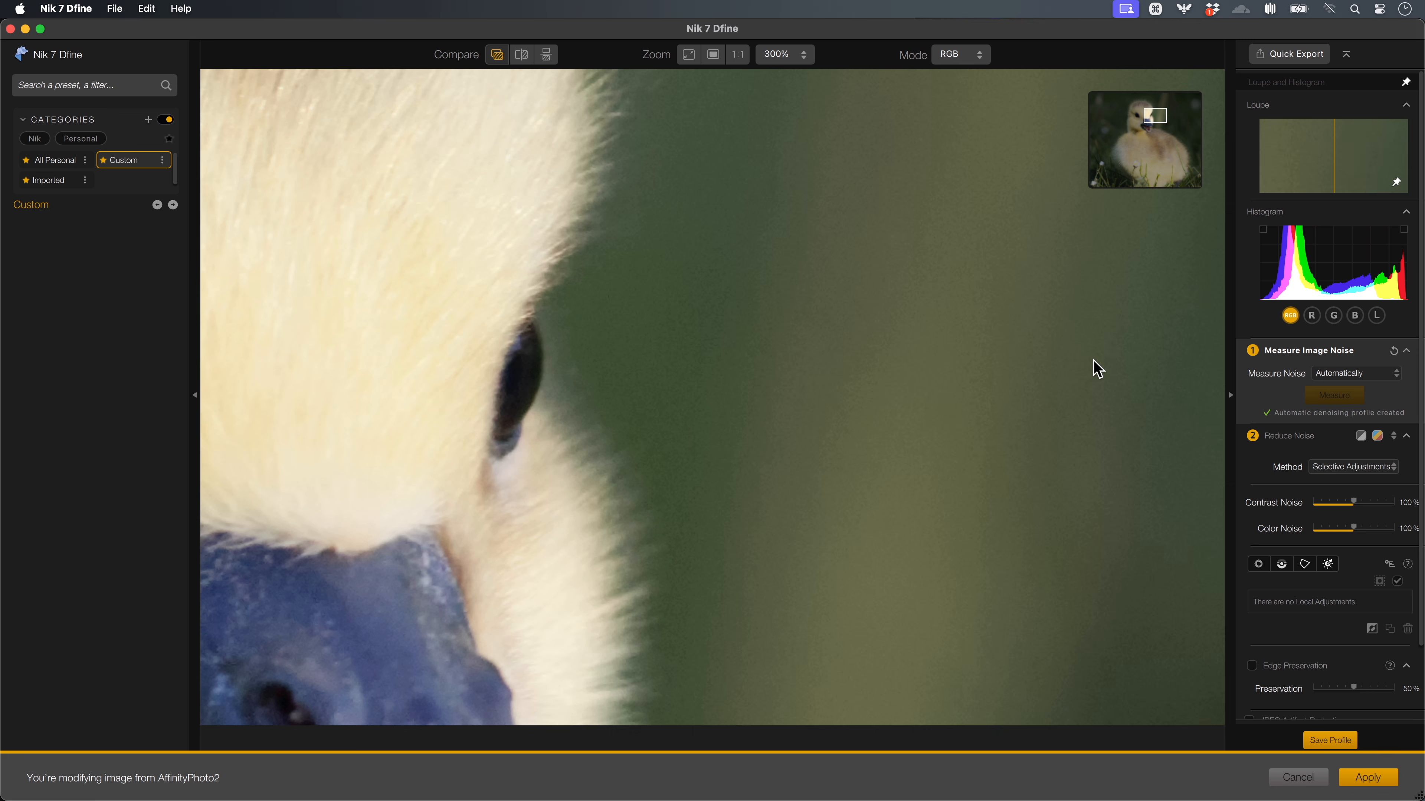
{"action": "left_click_drag", "start_coordinate": [1354, 502], "coordinate": [1393, 509]}
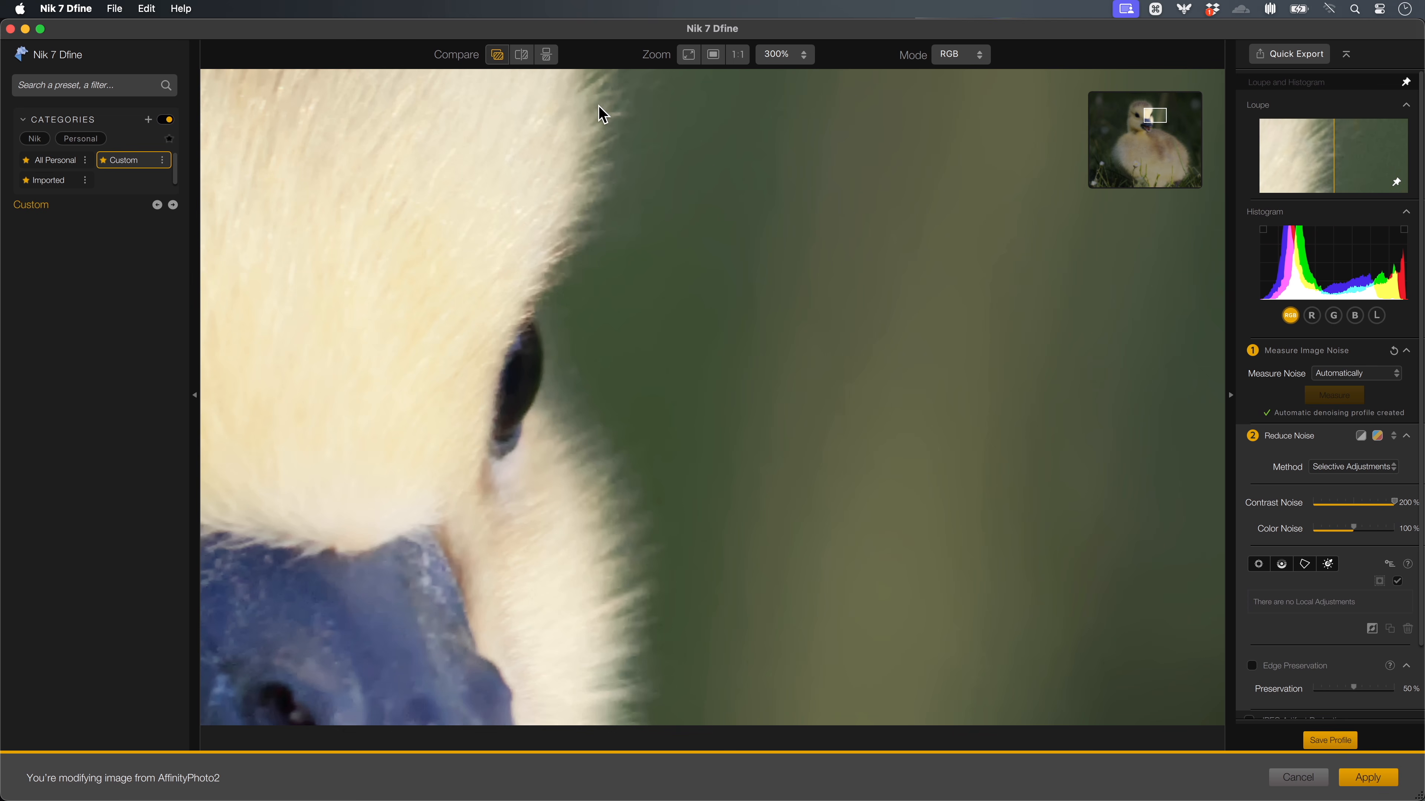
{"action": "left_click", "coordinate": [523, 56]}
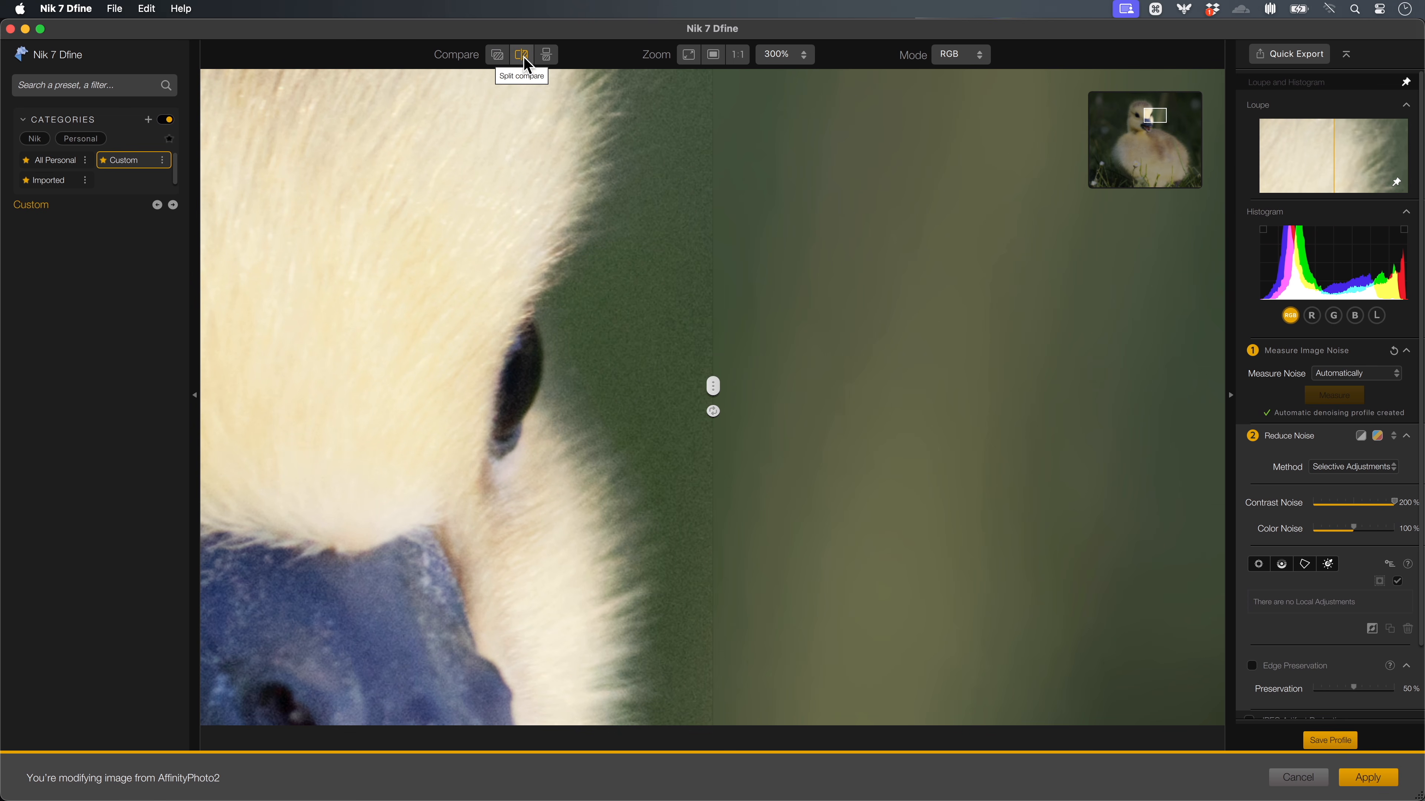
{"action": "left_click", "coordinate": [547, 56]}
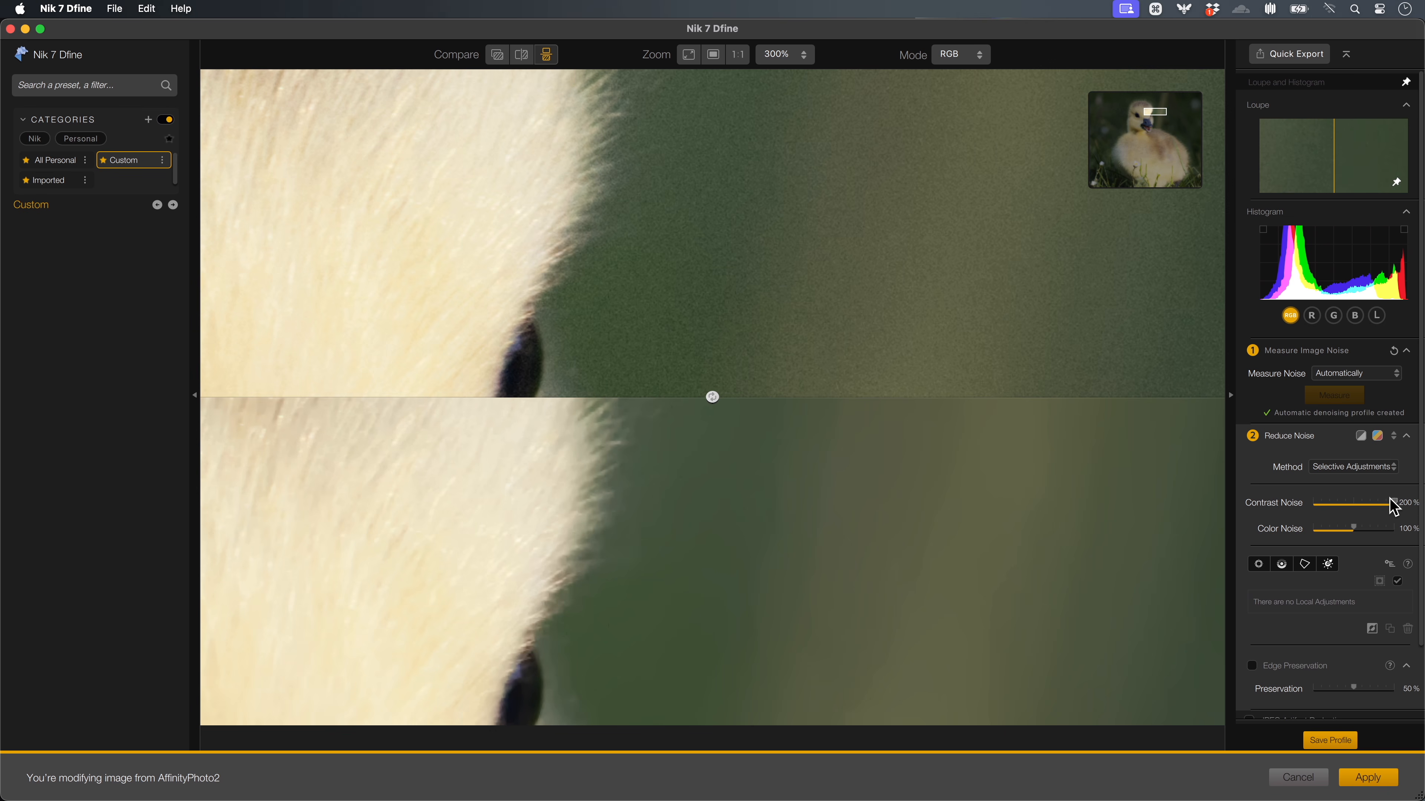
Step: Set Contrast Noise to 180 % and apply the Dfine noise reduction to the merged duckling layer
{"action": "left_click_drag", "start_coordinate": [1392, 502], "coordinate": [1383, 509]}
{"action": "left_click", "coordinate": [1369, 777]}
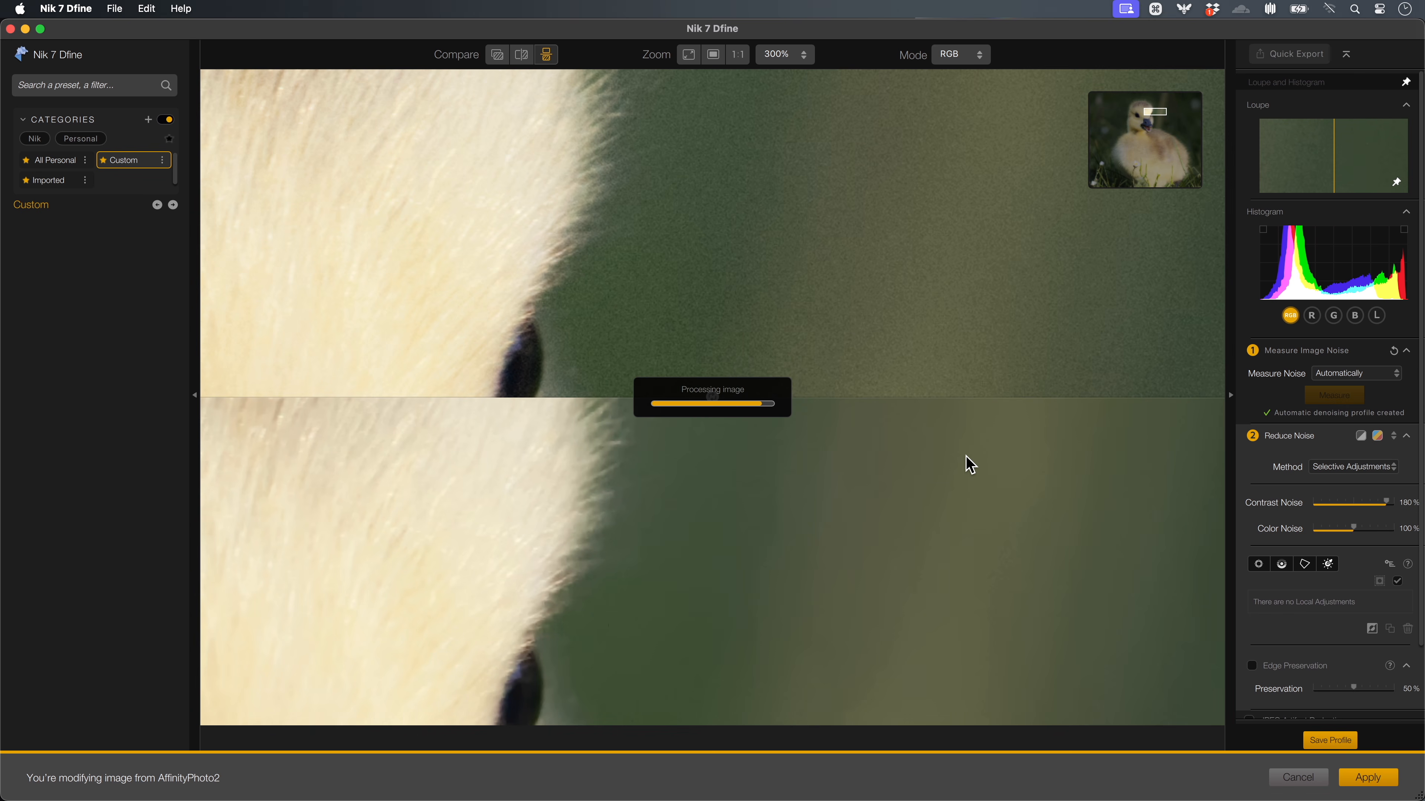
{"action": "key", "text": "super+1"}
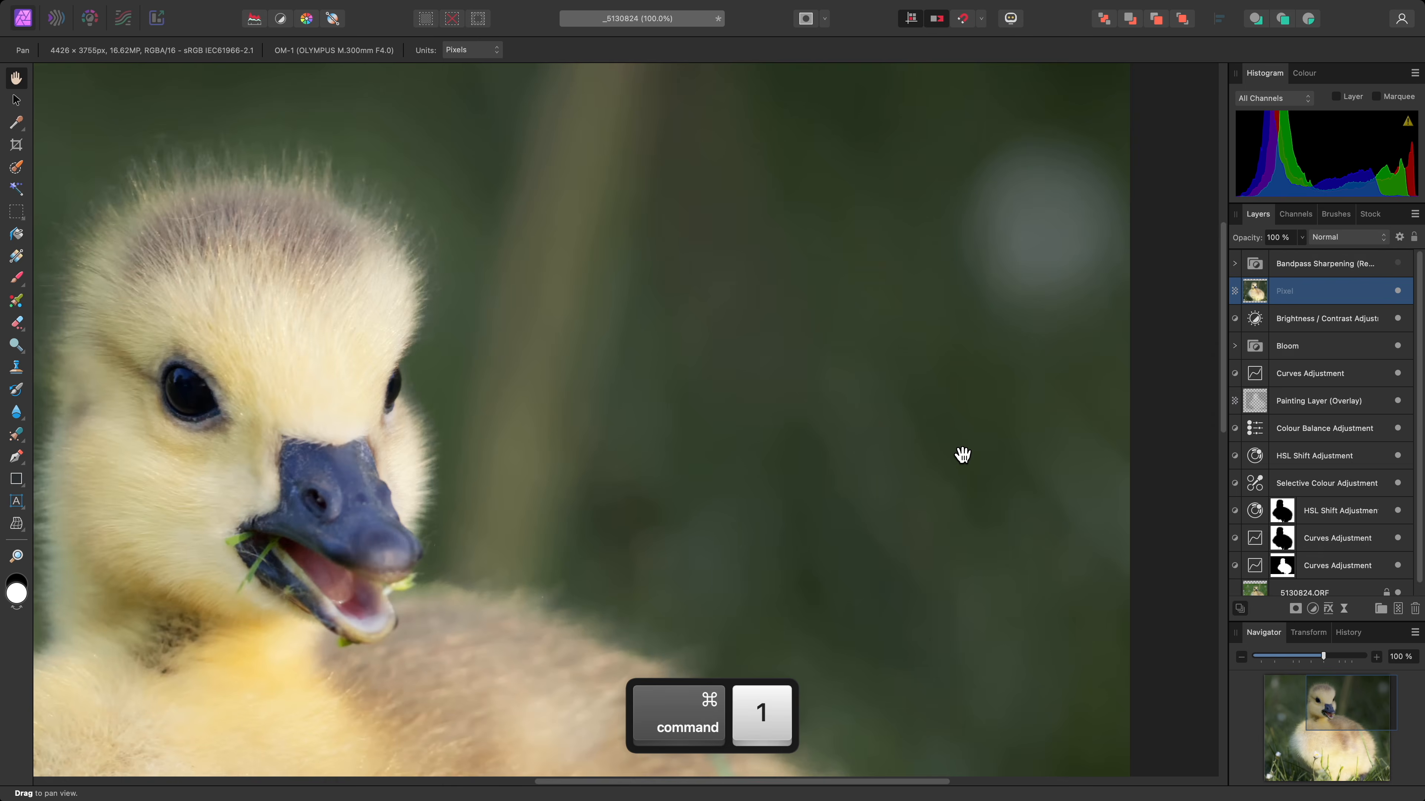
{"action": "left_click_drag", "start_coordinate": [659, 471], "coordinate": [821, 407]}
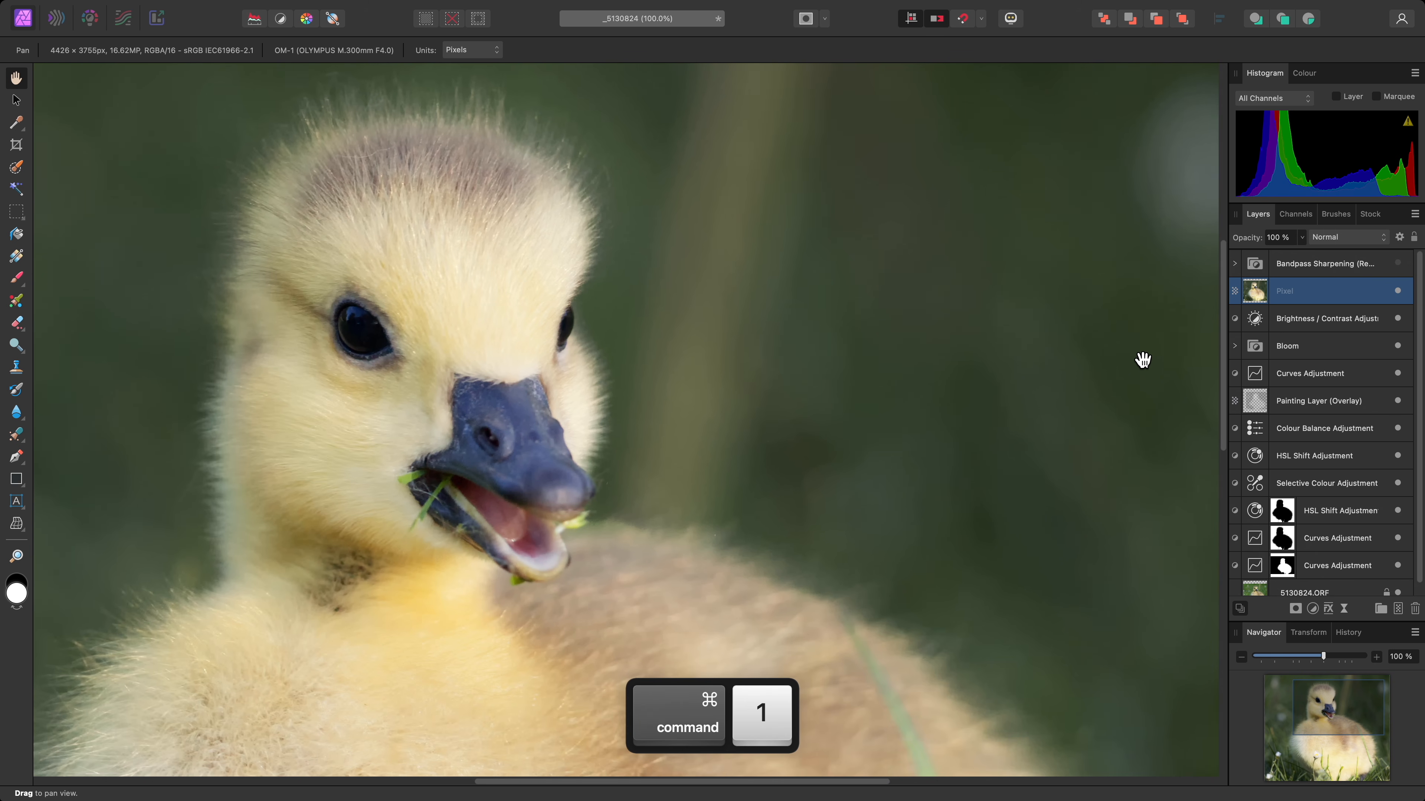